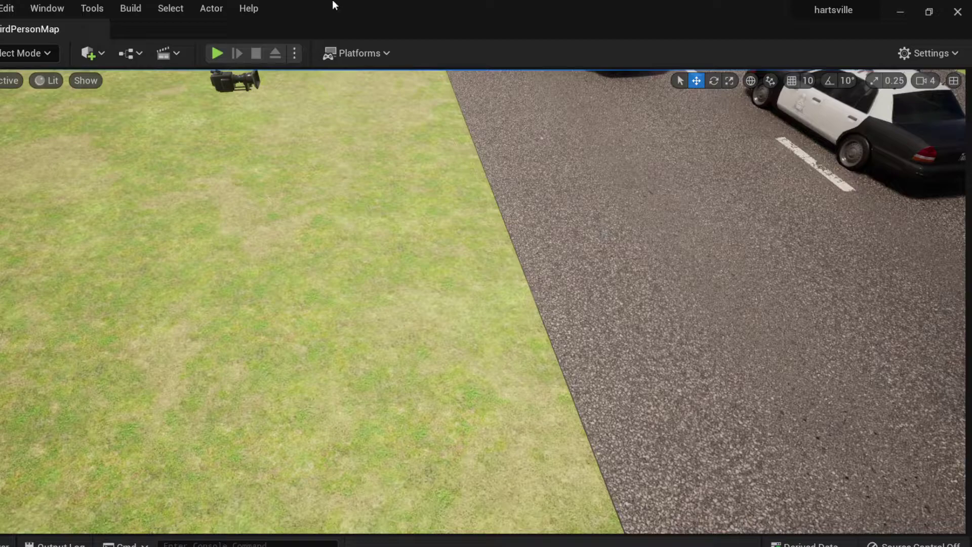
- Survey the road with its parked cars, the water gap and the grass area around it
right_click_drag(475, 276, 440, 206)
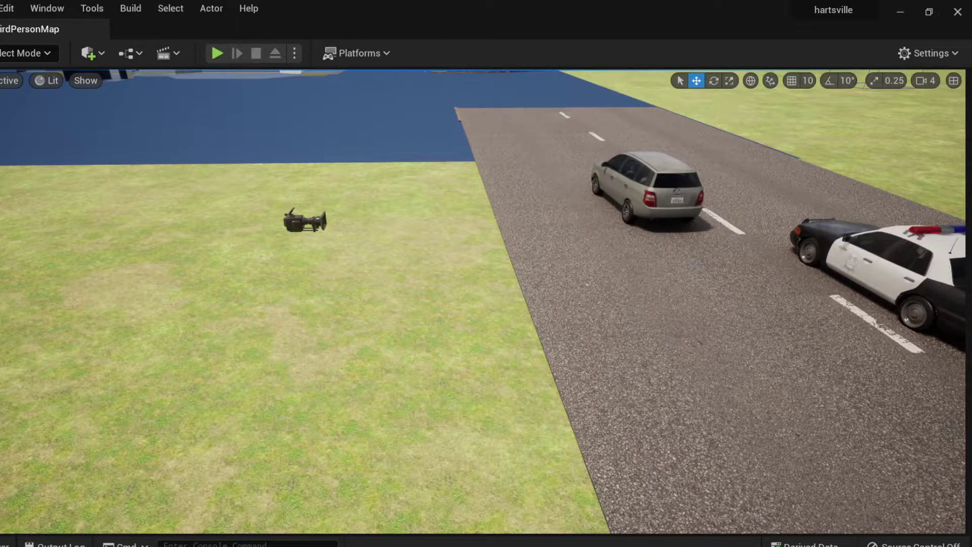
right_click_drag(483, 304, 527, 221)
right_click_drag(634, 302, 580, 311)
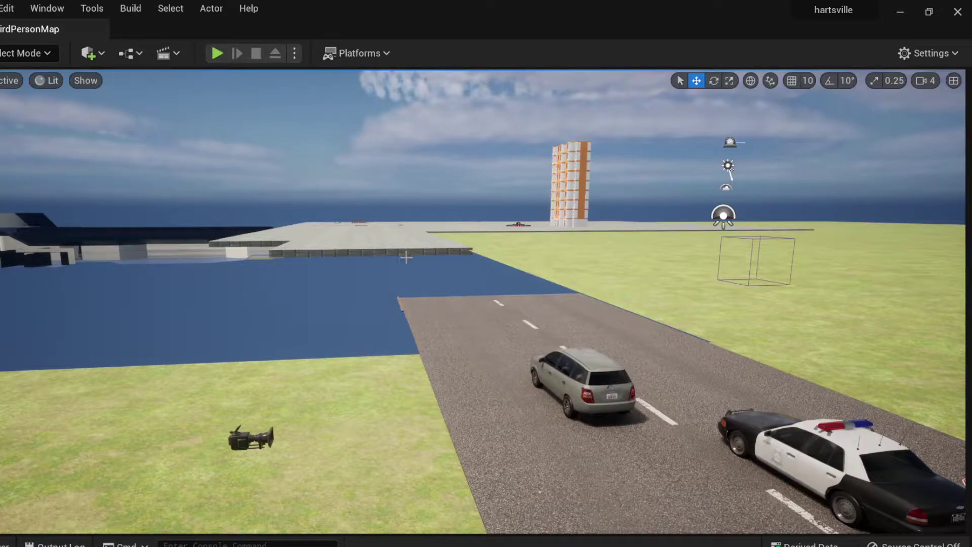
middle_click_drag(402, 248, 404, 109)
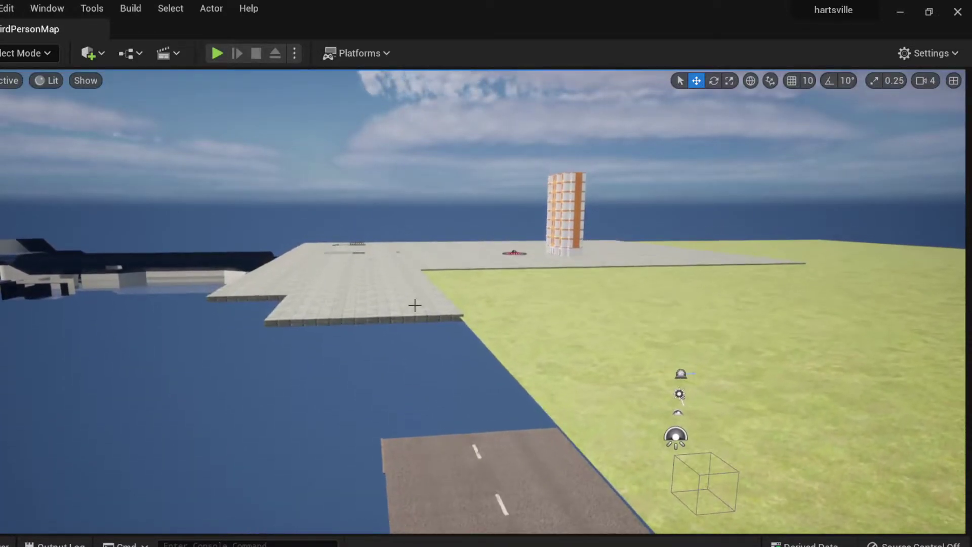
scroll(405, 276, "up", 5)
scroll(412, 286, "up", 3)
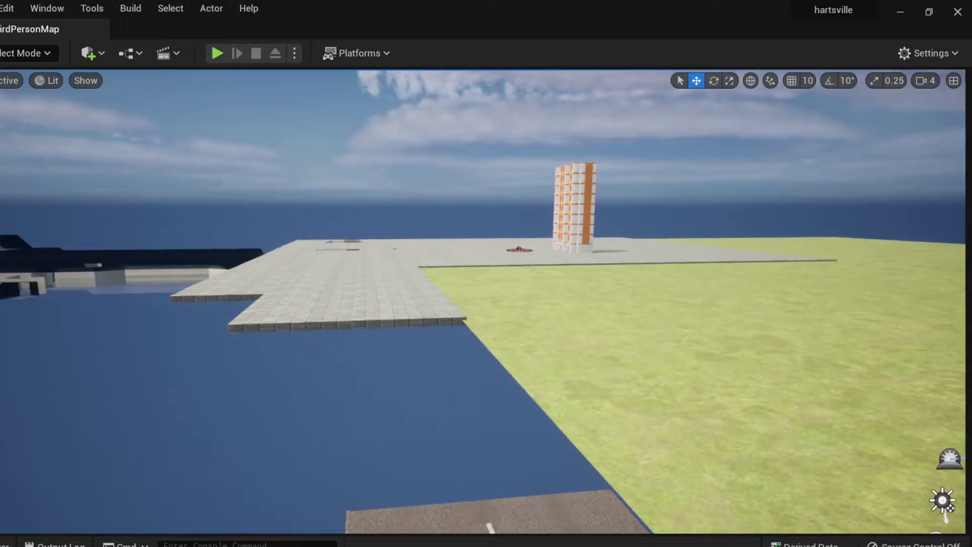
middle_click_drag(418, 293, 423, 259)
right_click_drag(420, 293, 454, 410)
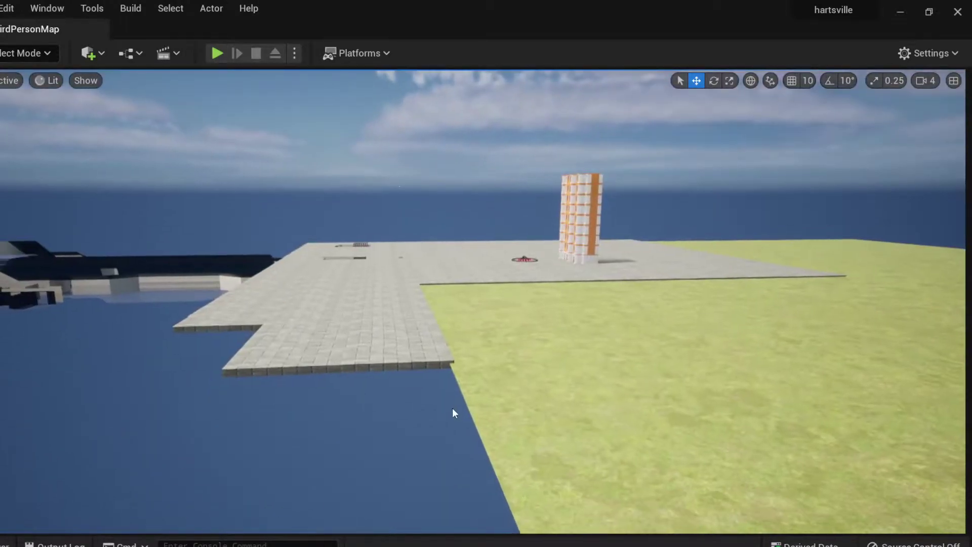
scroll(462, 372, "up", 5)
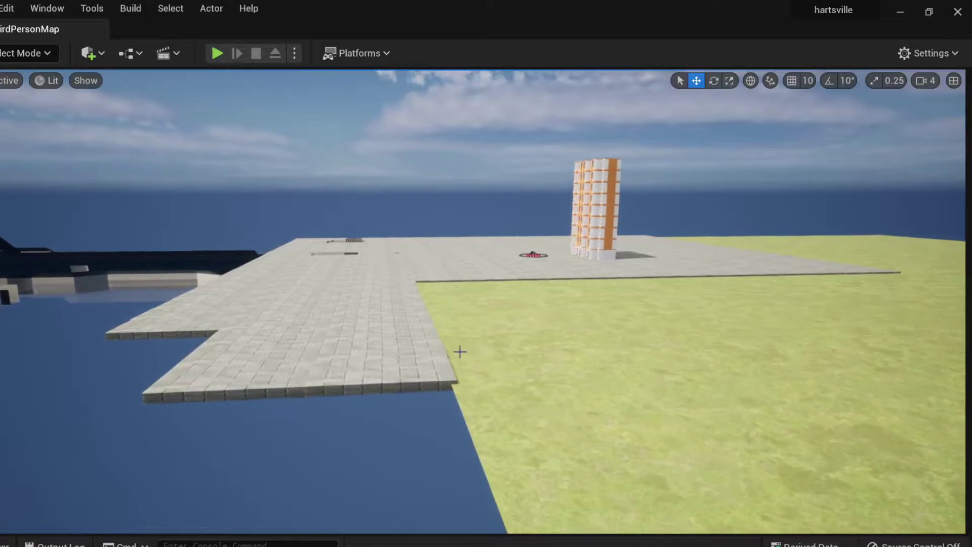
middle_click_drag(460, 350, 444, 349)
right_click_drag(444, 349, 324, 338)
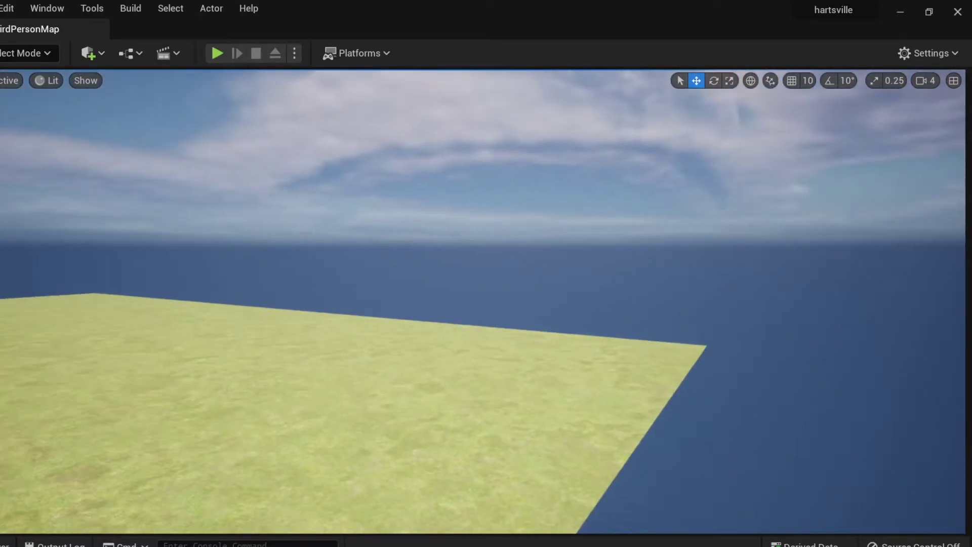
right_click_drag(486, 304, 353, 281)
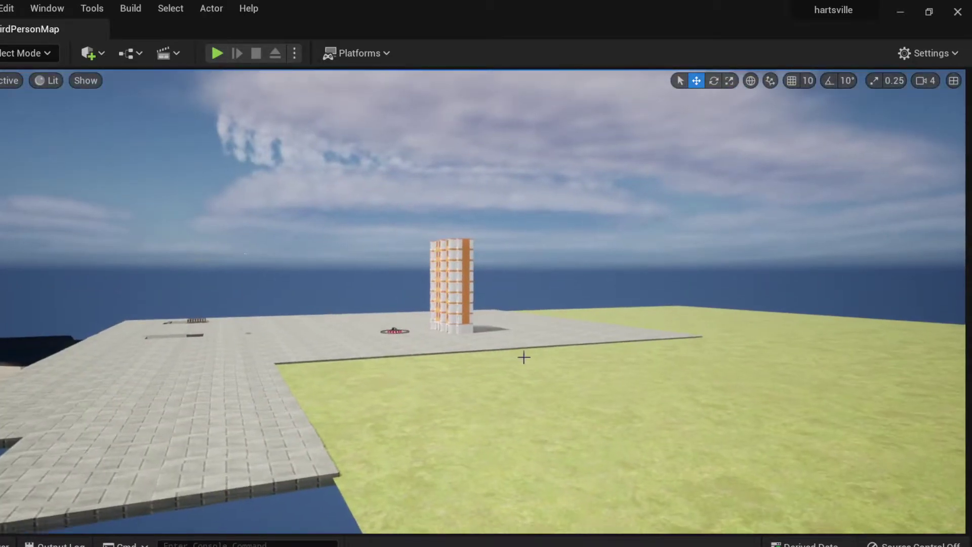
- Examine the paved plaza around the apartment tower and the round red-lit structure
scroll(521, 350, "up", 1)
middle_click_drag(613, 148, 595, 251)
scroll(593, 249, "up", 2)
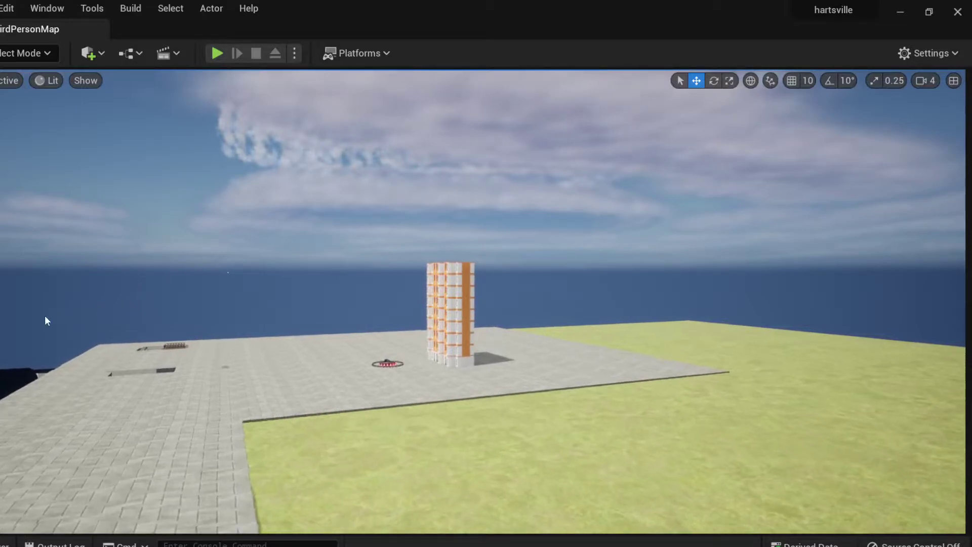
scroll(106, 376, "up", 8)
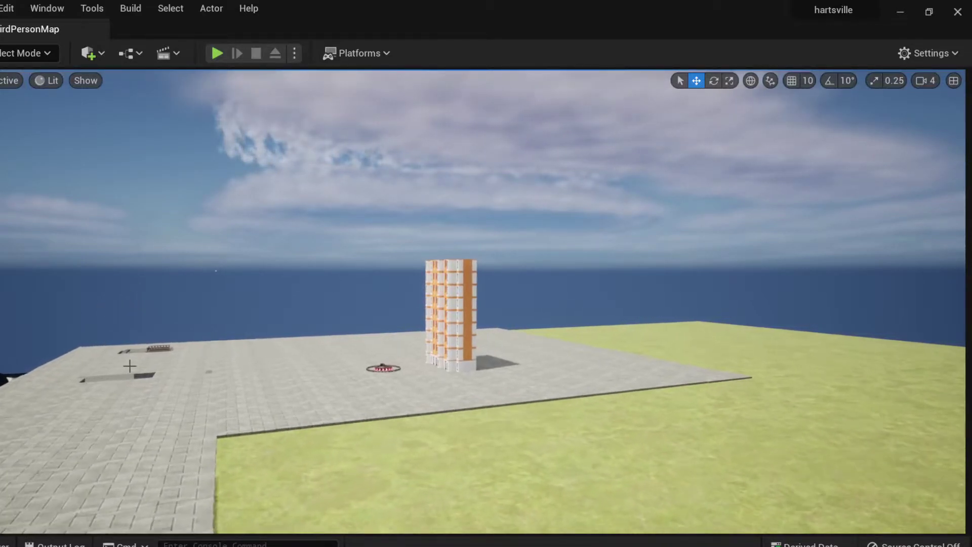
scroll(133, 350, "up", 6)
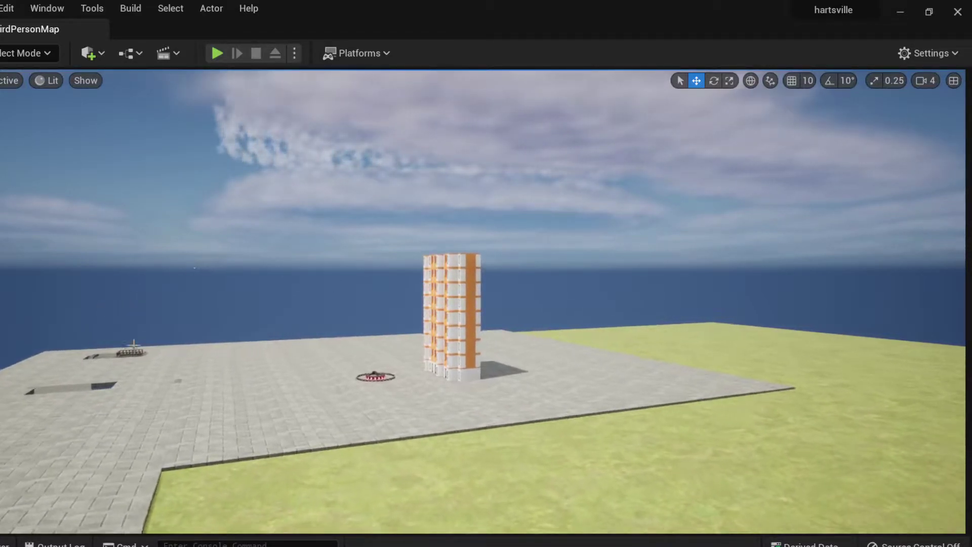
scroll(136, 309, "up", 5)
scroll(134, 274, "up", 4)
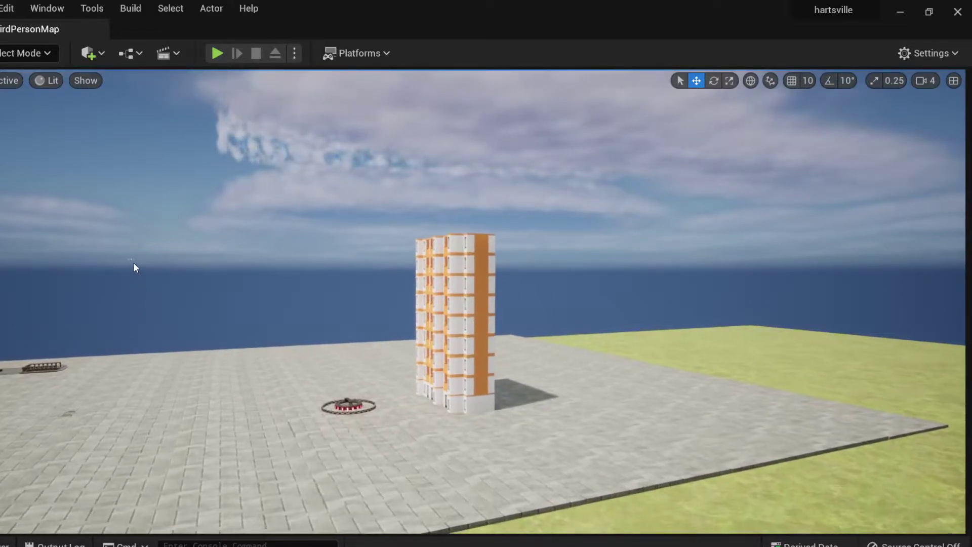
key("a")
right_click_drag(563, 338, 395, 400)
scroll(887, 301, "up", 4)
scroll(886, 302, "up", 6)
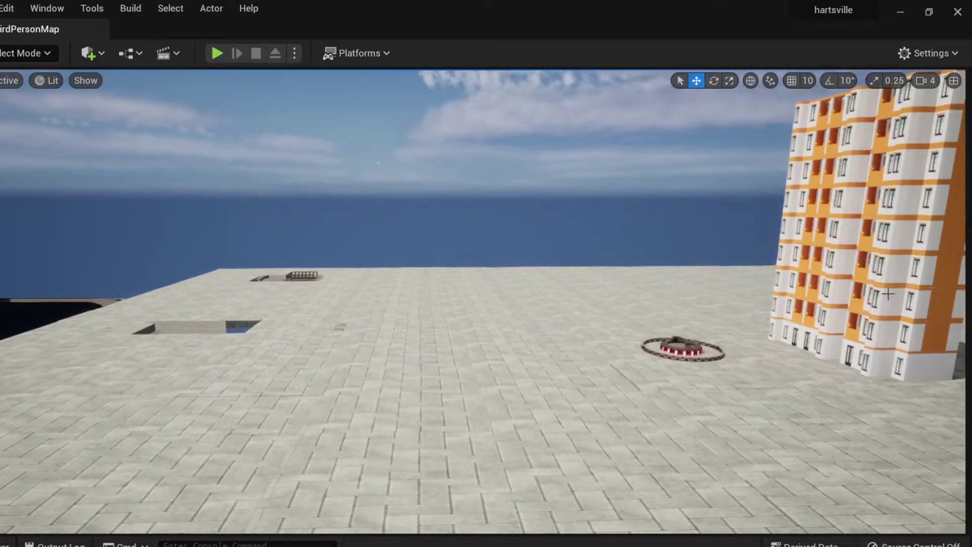
scroll(893, 253, "up", 6)
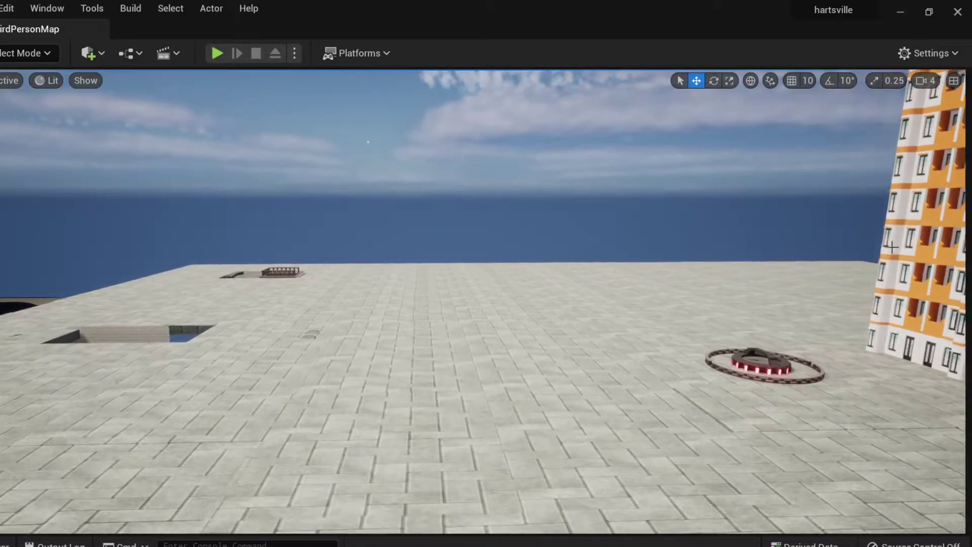
scroll(894, 231, "up", 3)
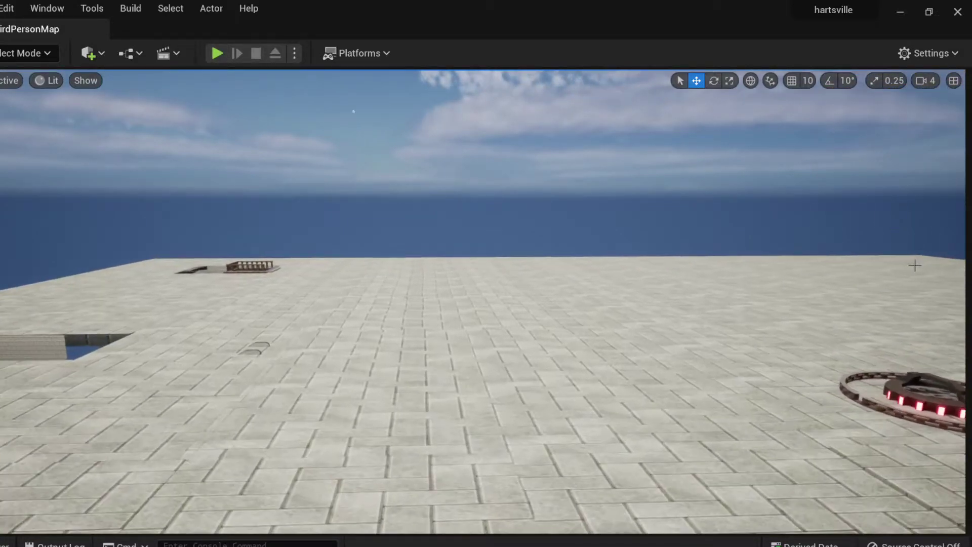
- Inspect the rectangular openings in the plaza paving and the subway station beyond its edge
key("a")
right_click_drag(483, 302, 390, 301)
right_click_drag(241, 406, 280, 395)
scroll(266, 401, "up", 6)
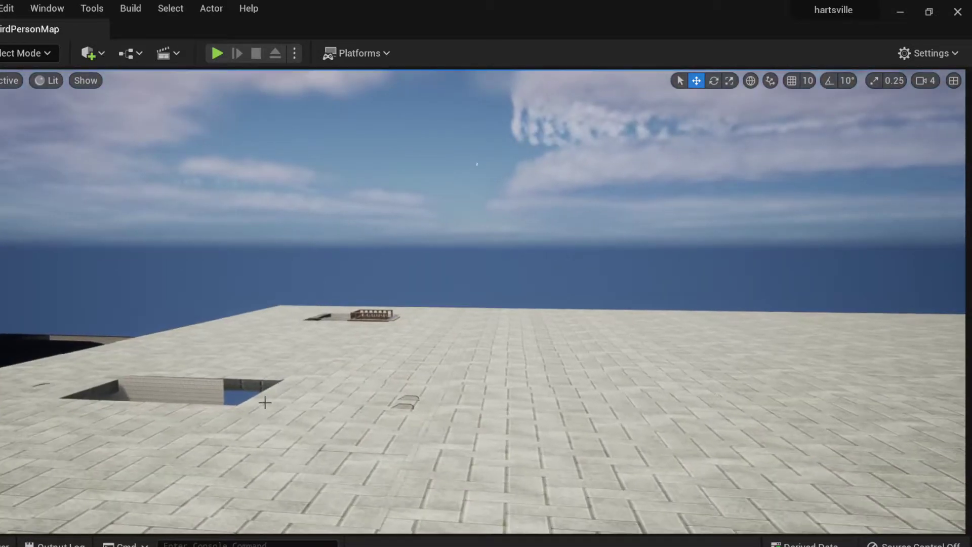
scroll(249, 396, "up", 8)
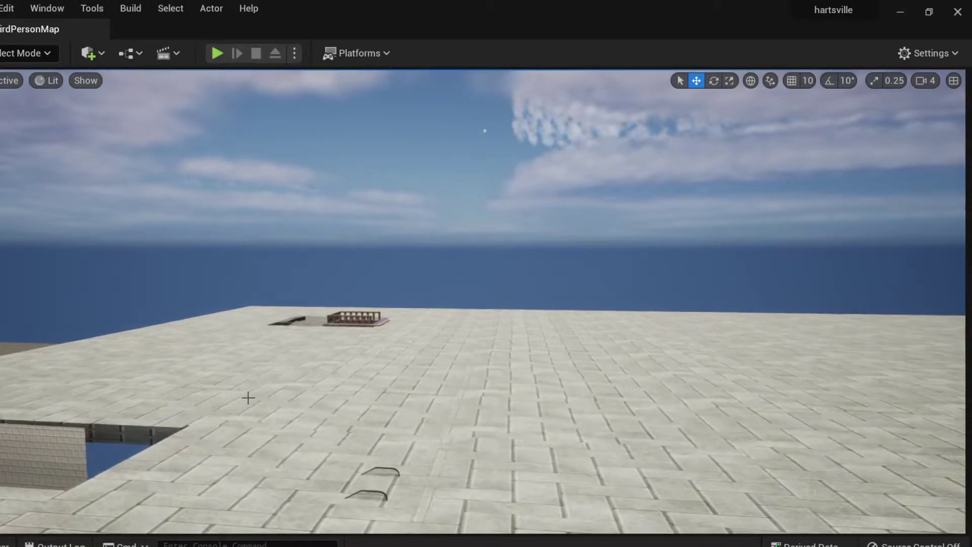
scroll(250, 397, "down", 3)
right_click_drag(249, 396, 152, 446)
right_click_drag(334, 350, 375, 314)
right_click_drag(177, 317, 180, 294)
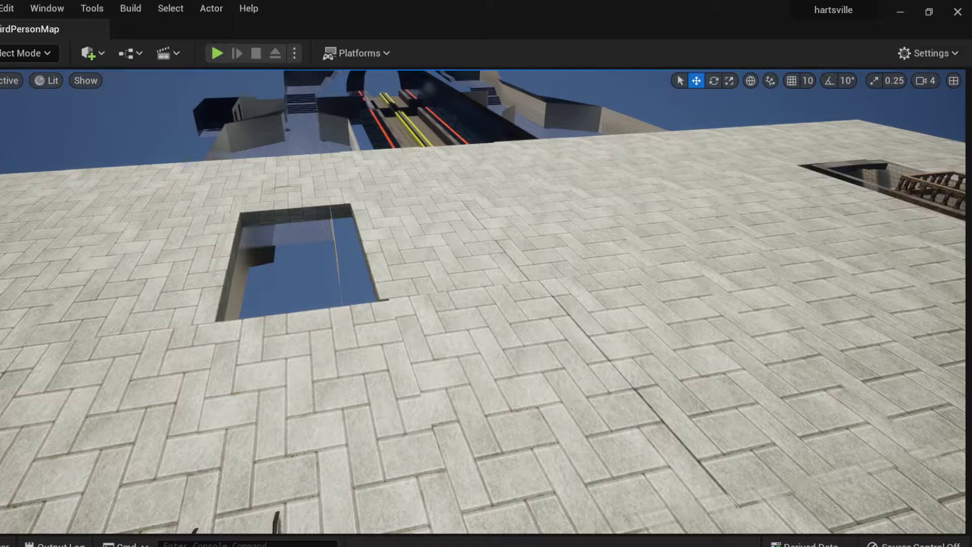
- Shift the subway station slightly along its green axis to bring its entrances closer in line with the paving openings
left_click(407, 136)
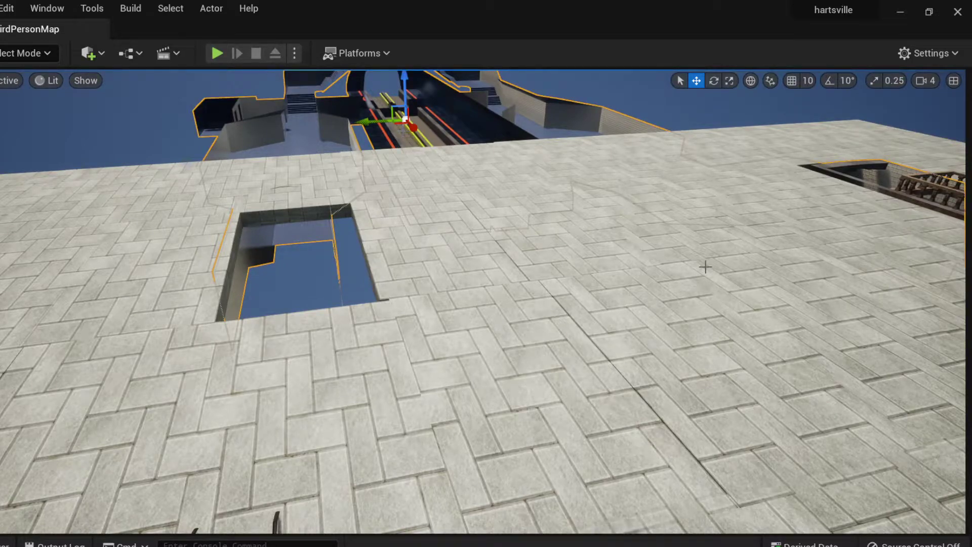
right_click_drag(877, 493, 830, 420)
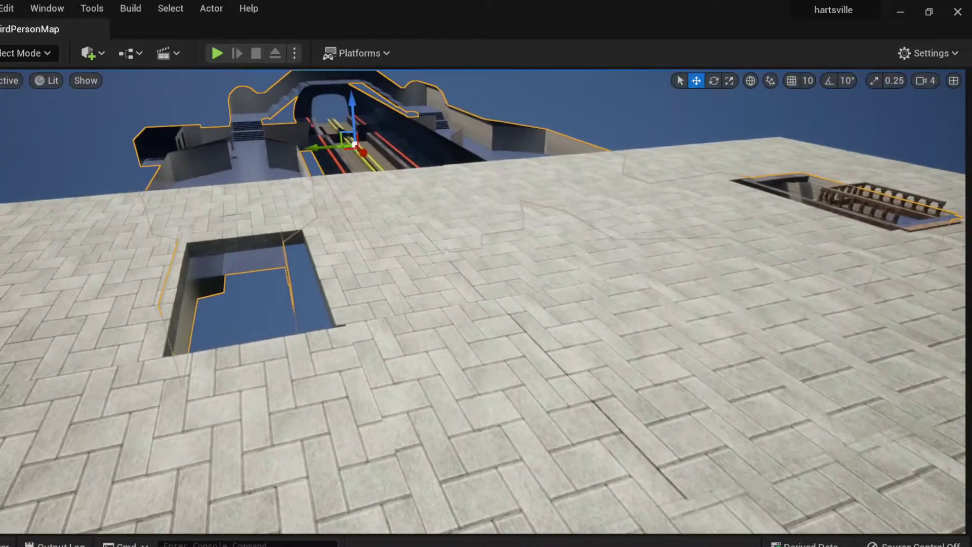
right_click_drag(505, 342, 520, 268)
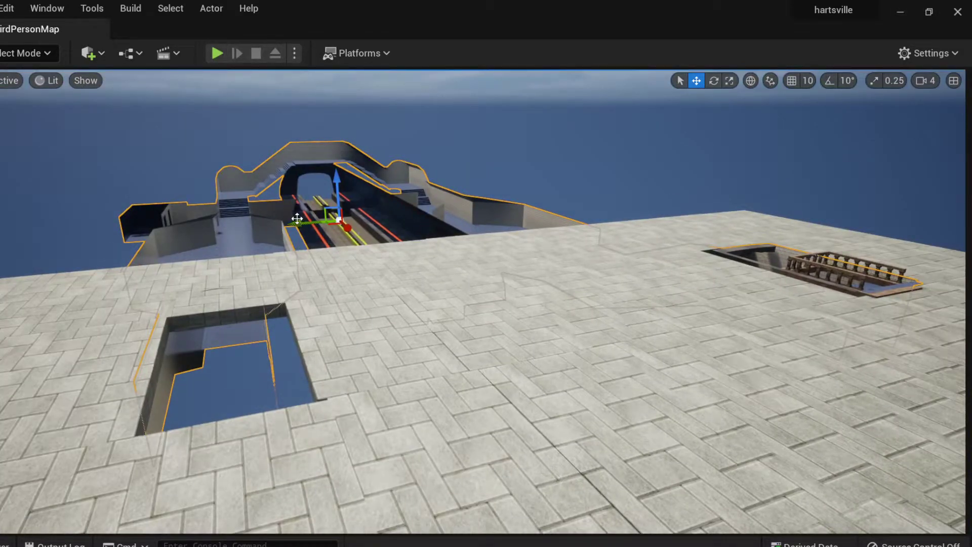
left_click_drag(294, 224, 298, 222)
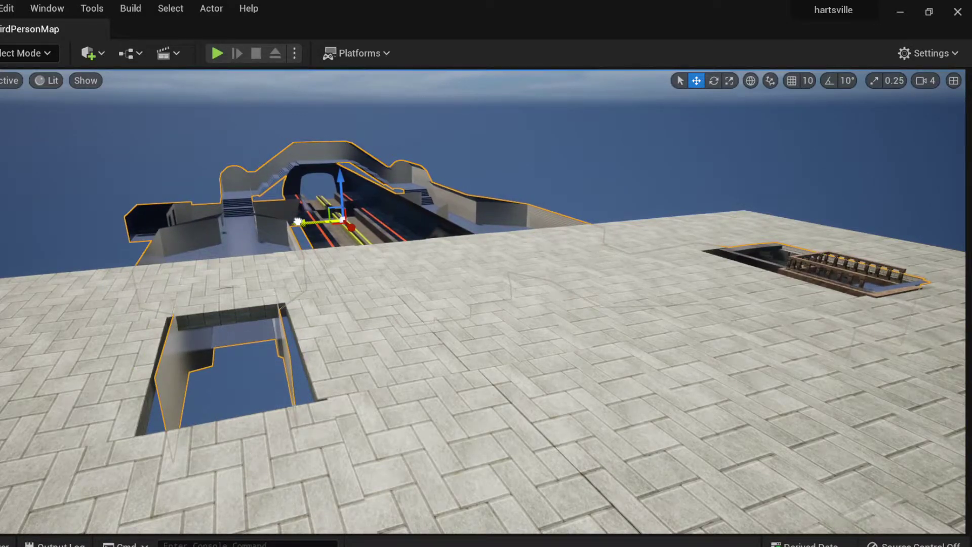
left_click_drag(298, 221, 300, 223)
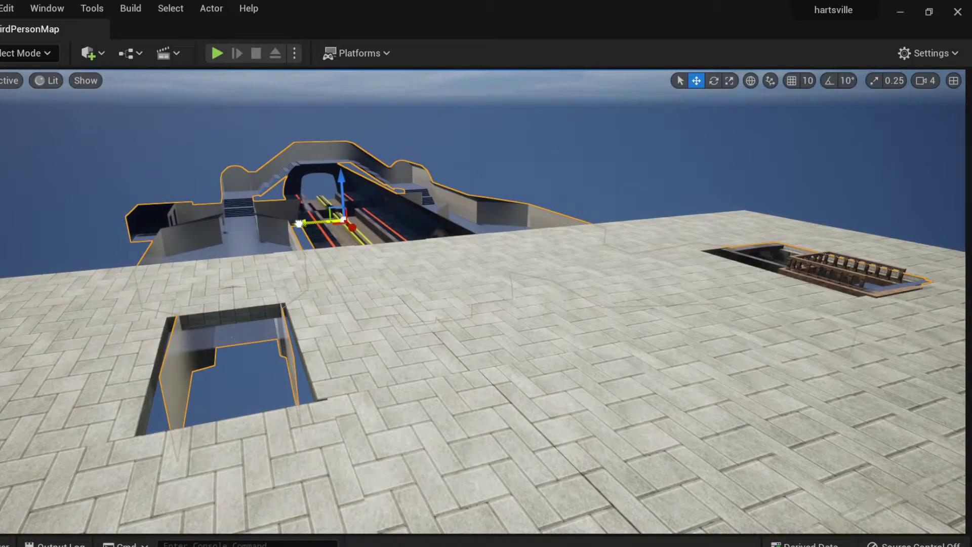
- Check how the station entrance and its wooden railing line up with the far paving opening
right_click_drag(598, 301, 714, 292)
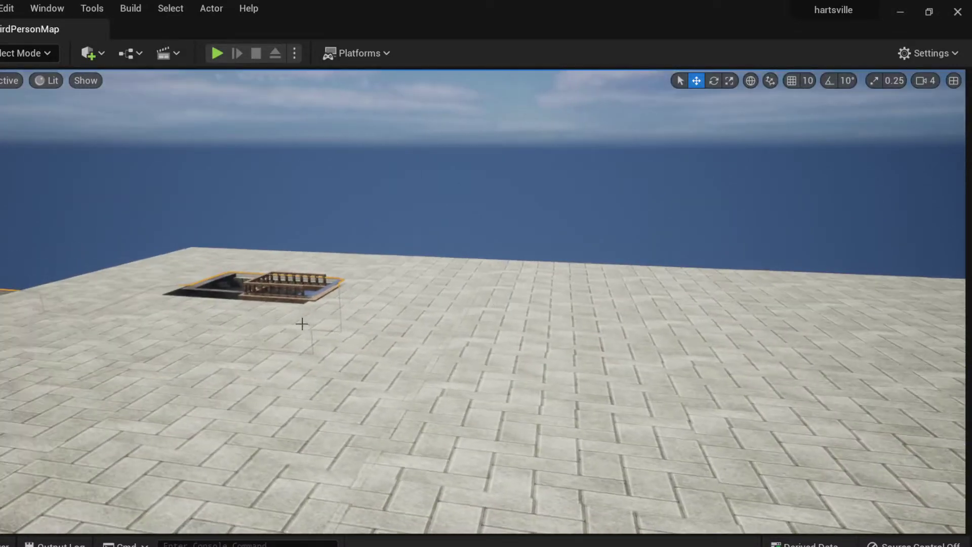
scroll(215, 308, "up", 1)
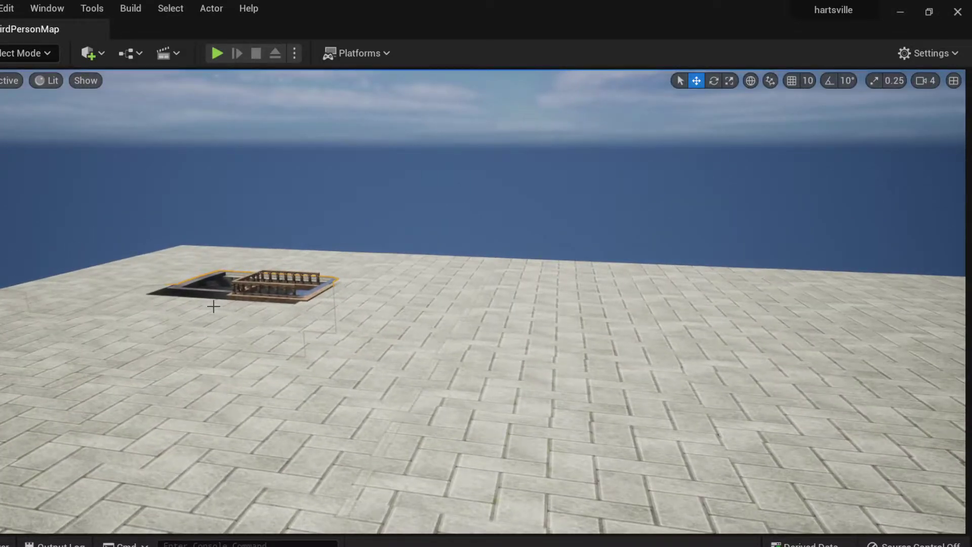
scroll(208, 288, "up", 1)
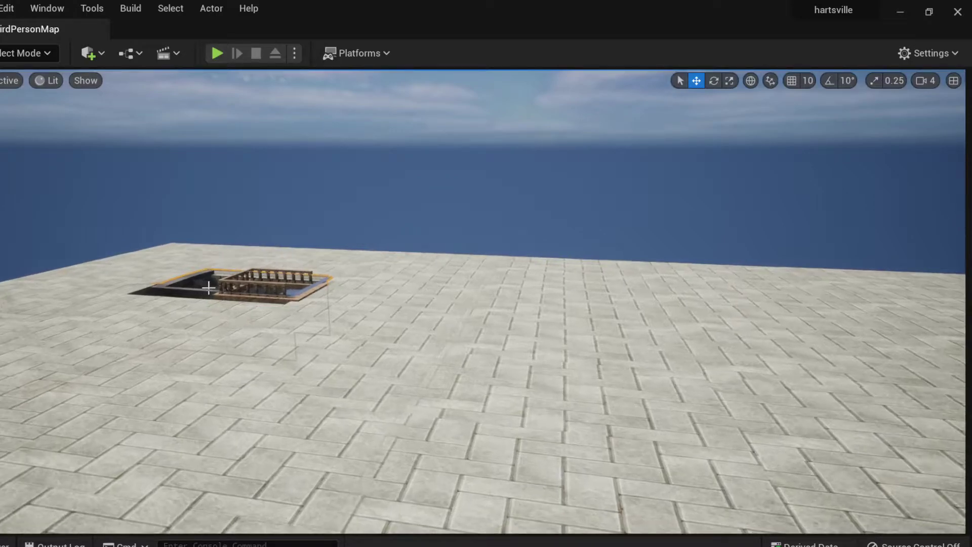
scroll(209, 287, "up", 2)
middle_click_drag(209, 266, 169, 373)
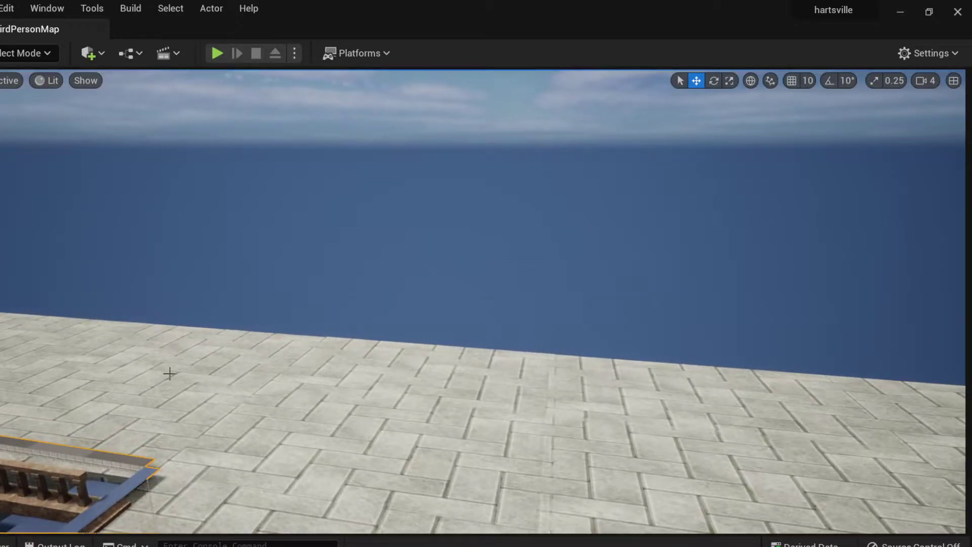
scroll(169, 373, "up", 4)
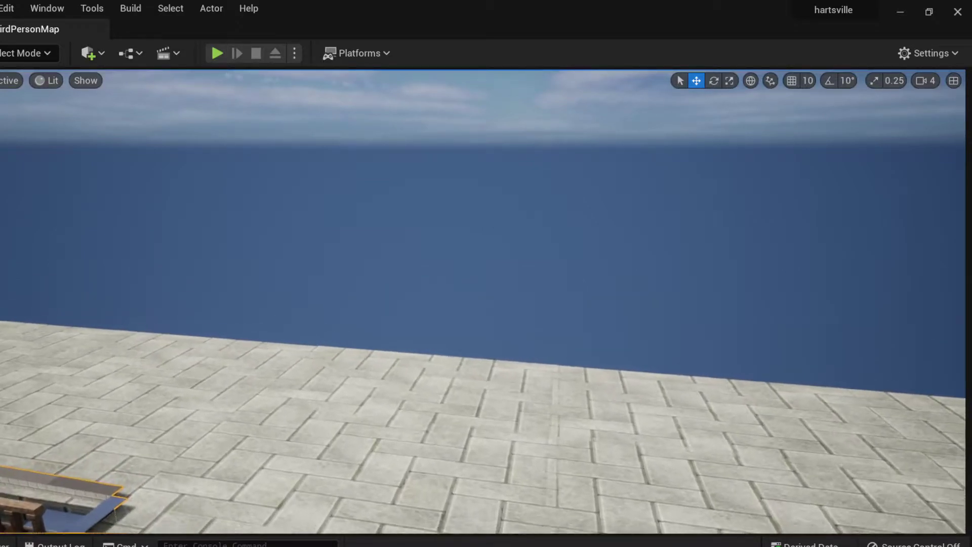
scroll(169, 373, "down", 2)
right_click_drag(169, 373, 31, 424)
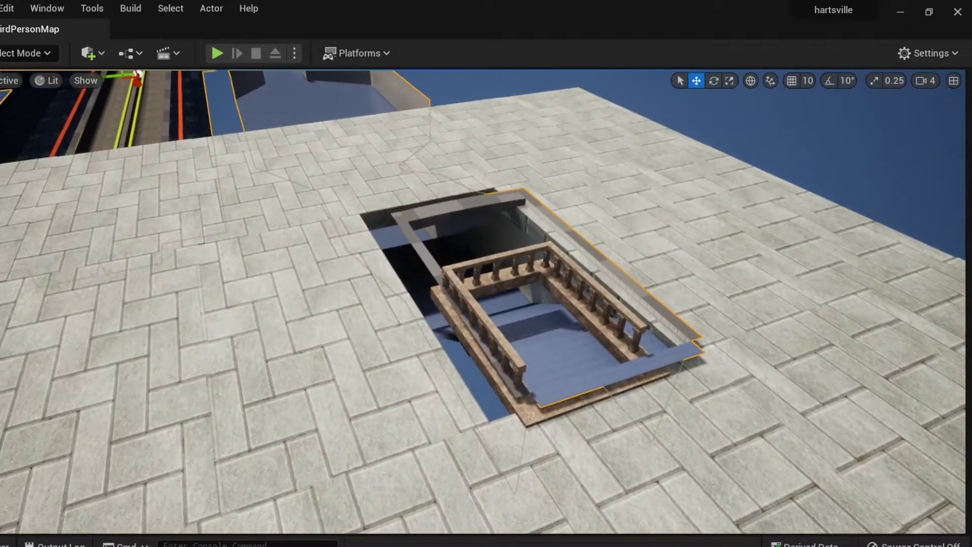
middle_click_drag(183, 328, 355, 296)
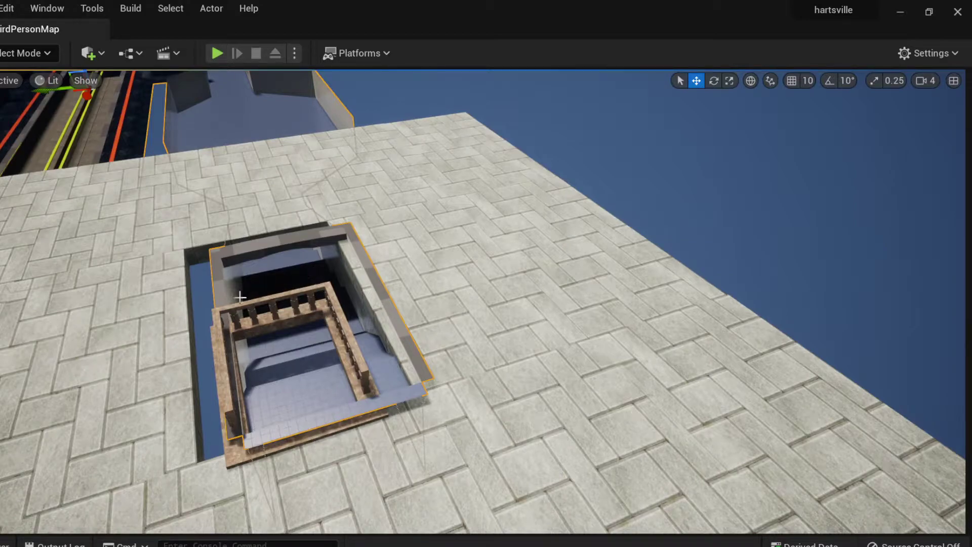
- Enlarge the paving slab beside the railed station entrance and shift it sideways to close the gap along the railing
left_click(183, 310)
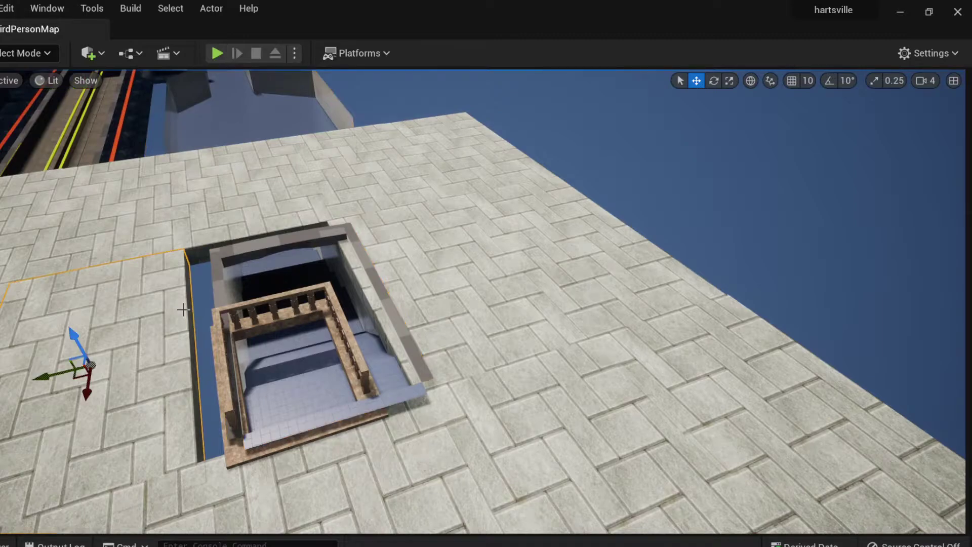
left_click(729, 81)
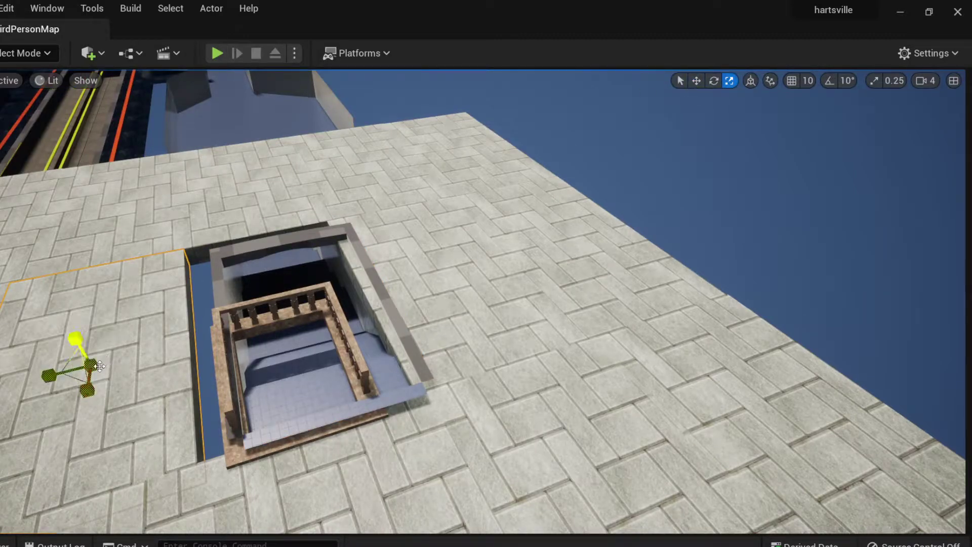
left_click_drag(101, 368, 39, 376)
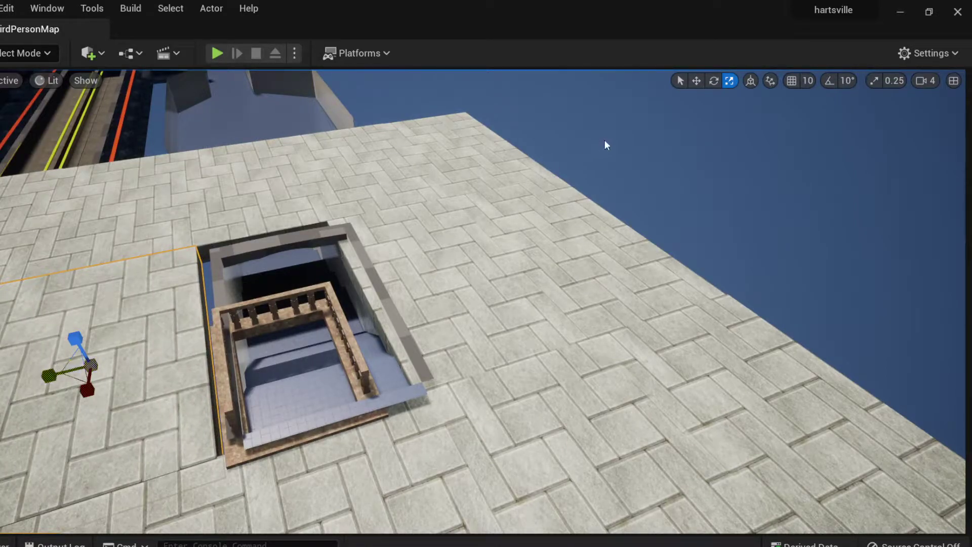
left_click(698, 80)
left_click_drag(40, 376, 64, 374)
- Enlarge the paving slab behind the railed station entrance so that it closes the gap at the opening's far edge
mouse_move(90, 361)
right_mouse_down()
mouse_move(98, 367)
mouse_move(79, 382)
mouse_move(98, 357)
right_mouse_up()
right_click_drag(111, 272, 145, 254)
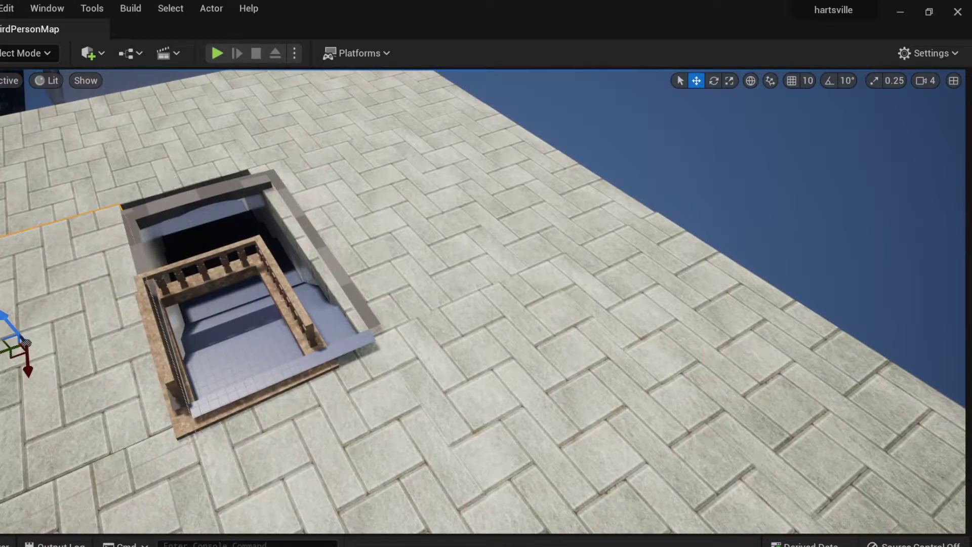
left_click(174, 178)
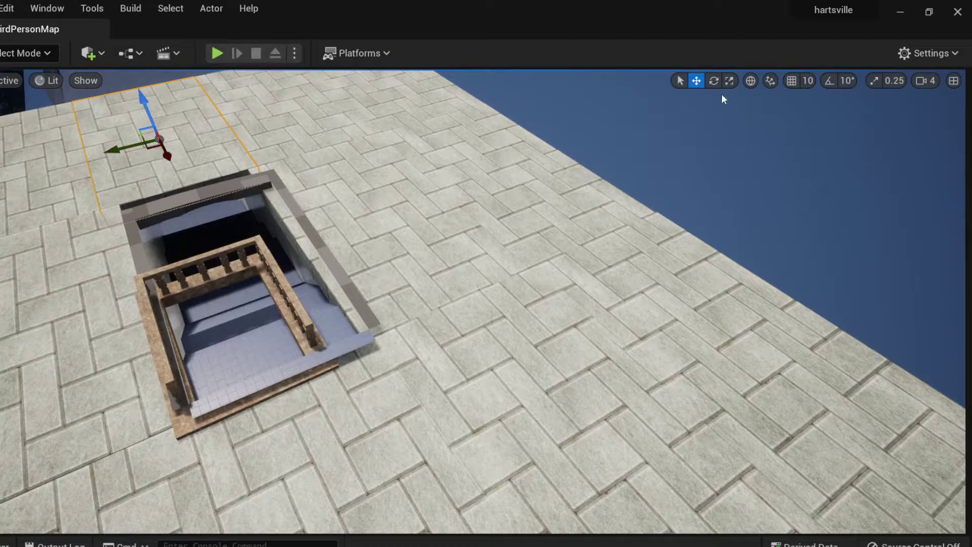
left_click(729, 81)
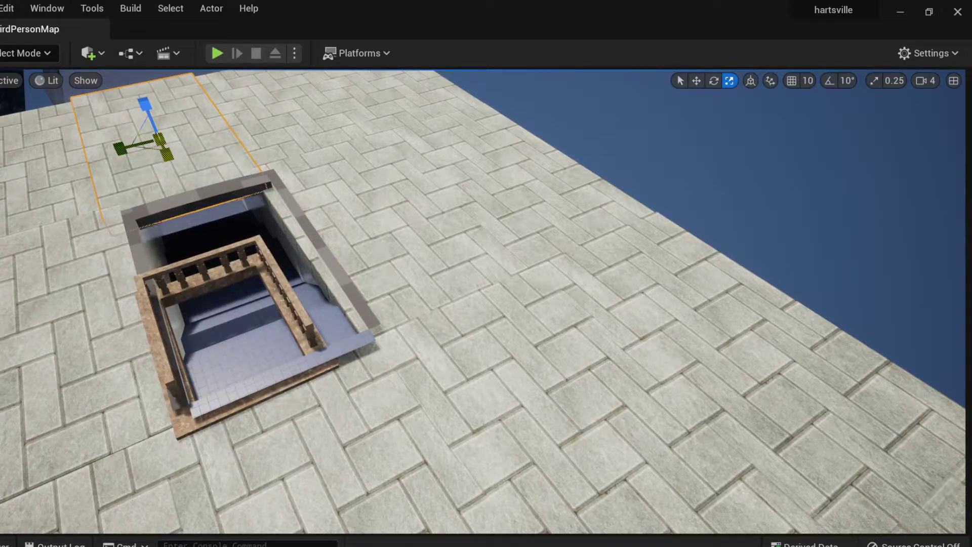
- Lower the subway station slightly so that the rim of its entrance sits below the plaza paving
left_click(209, 224)
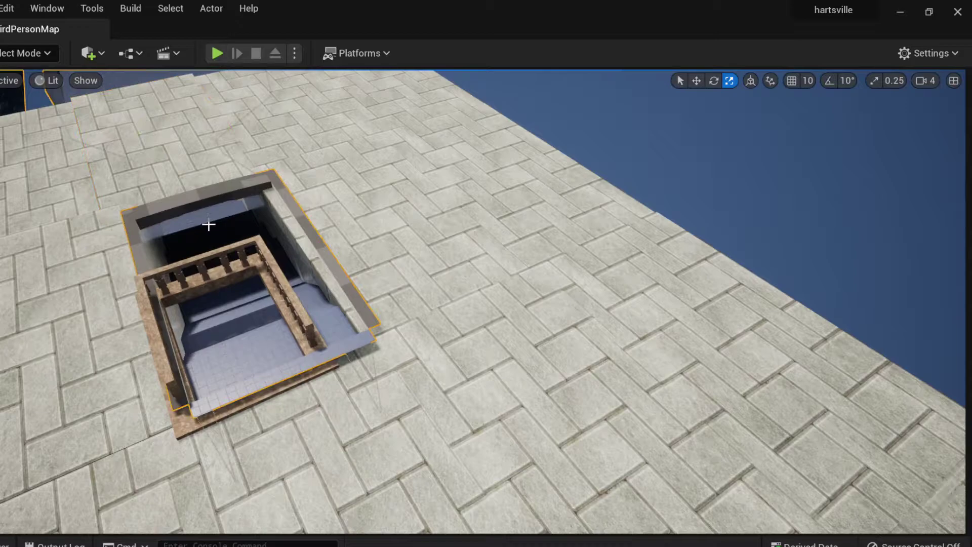
mouse_move(206, 217)
right_mouse_down()
mouse_move(205, 202)
mouse_move(191, 215)
mouse_move(217, 205)
mouse_move(204, 211)
mouse_move(204, 192)
mouse_move(204, 208)
right_mouse_up()
key("d")
key("a")
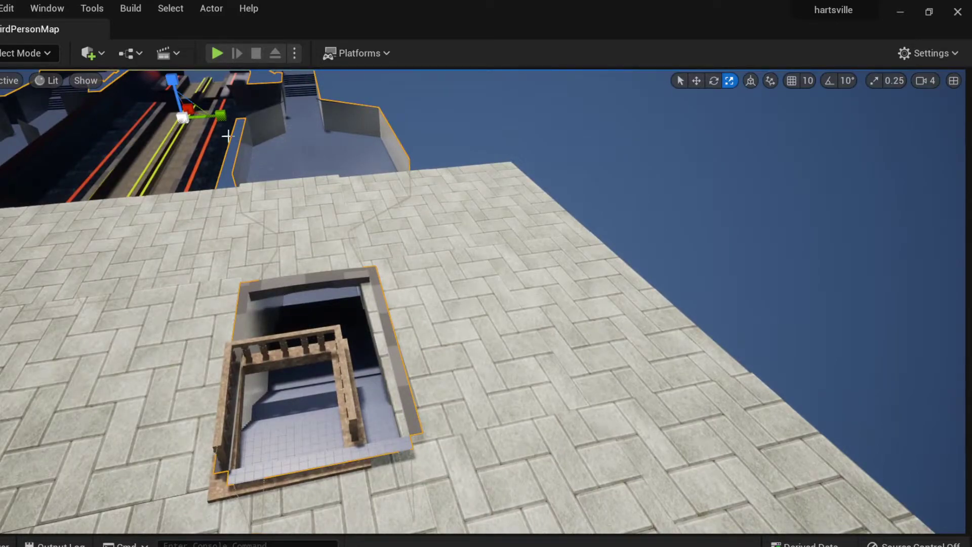
left_click(696, 80)
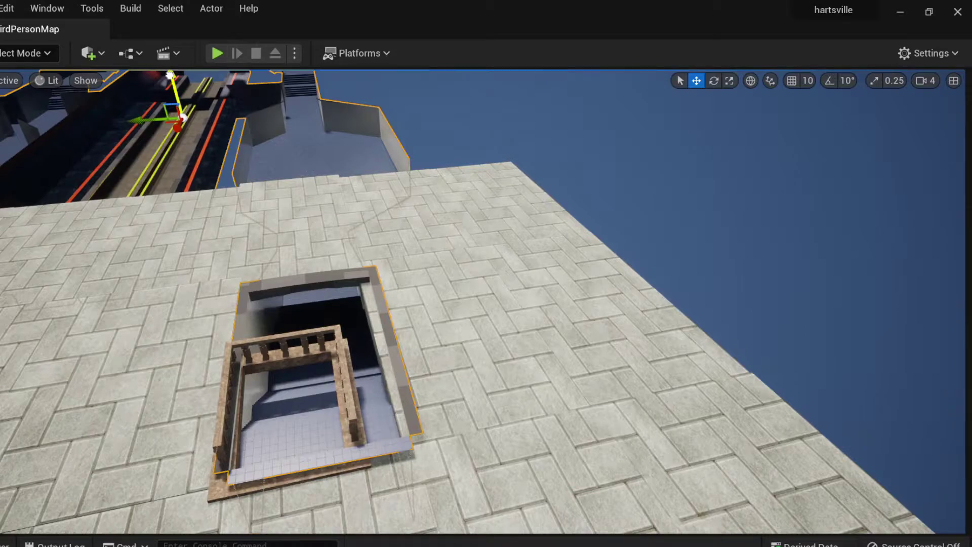
left_click_drag(171, 75, 174, 77)
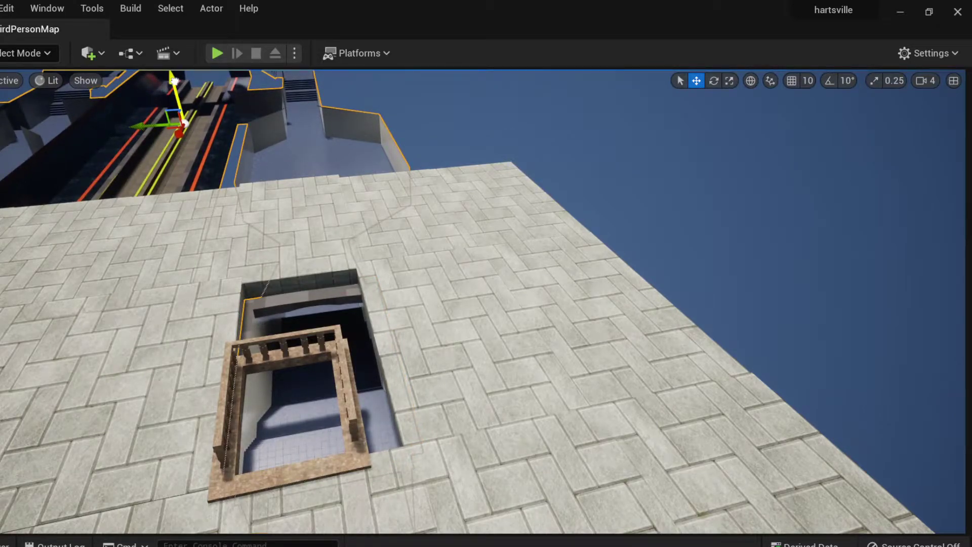
left_click_drag(174, 77, 175, 75)
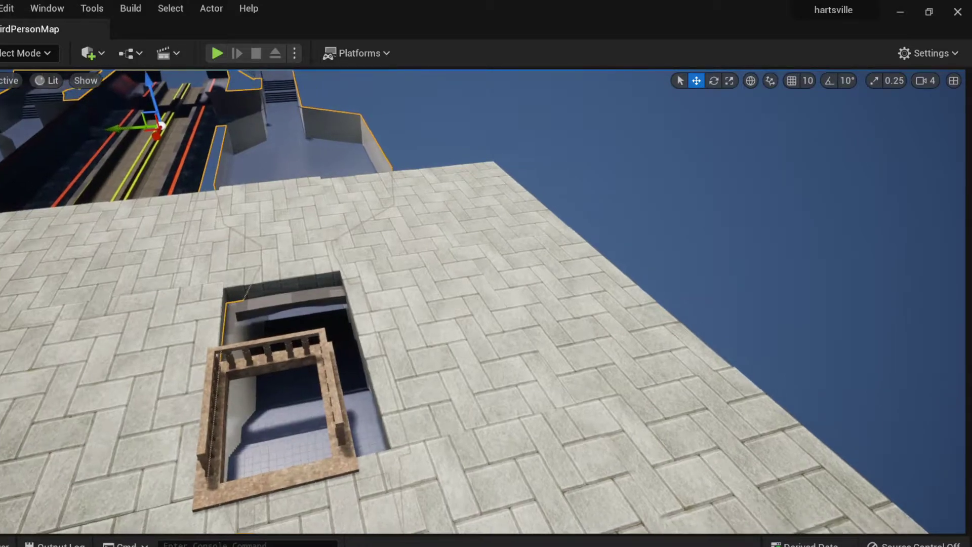
- Move the wooden railing into the paving opening, stretch it lengthwise, and shift it toward the opening's far edge
left_click(272, 358)
left_click_drag(294, 385, 311, 374)
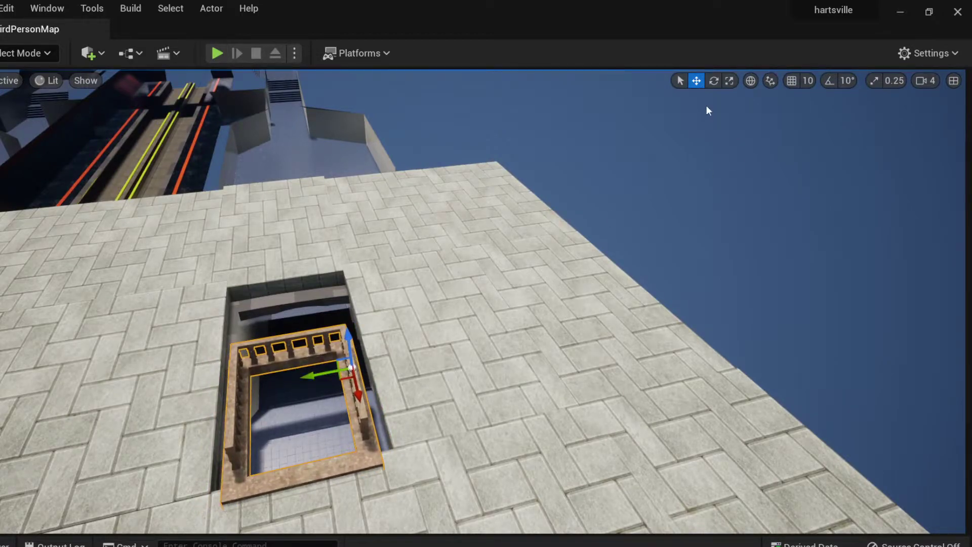
left_click(730, 81)
left_click_drag(343, 350, 349, 381)
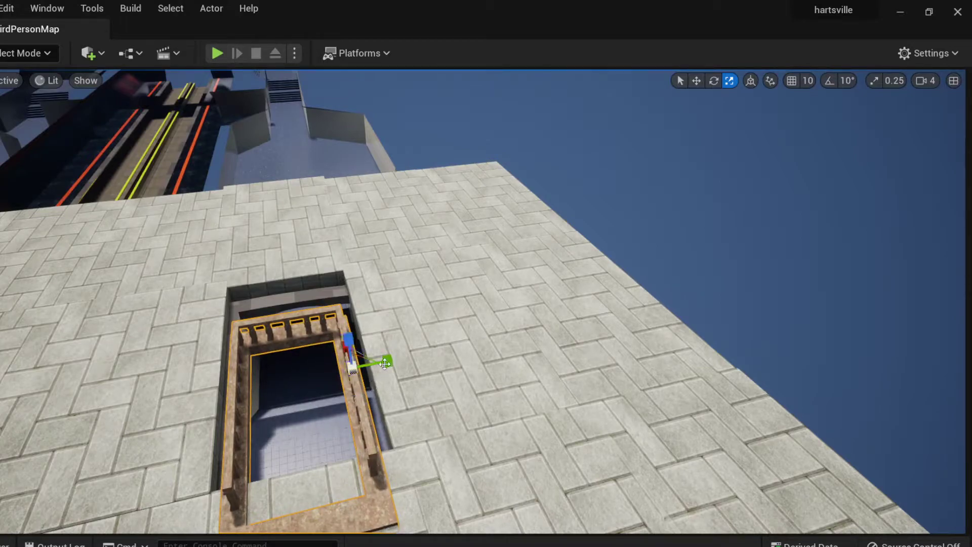
left_click(697, 80)
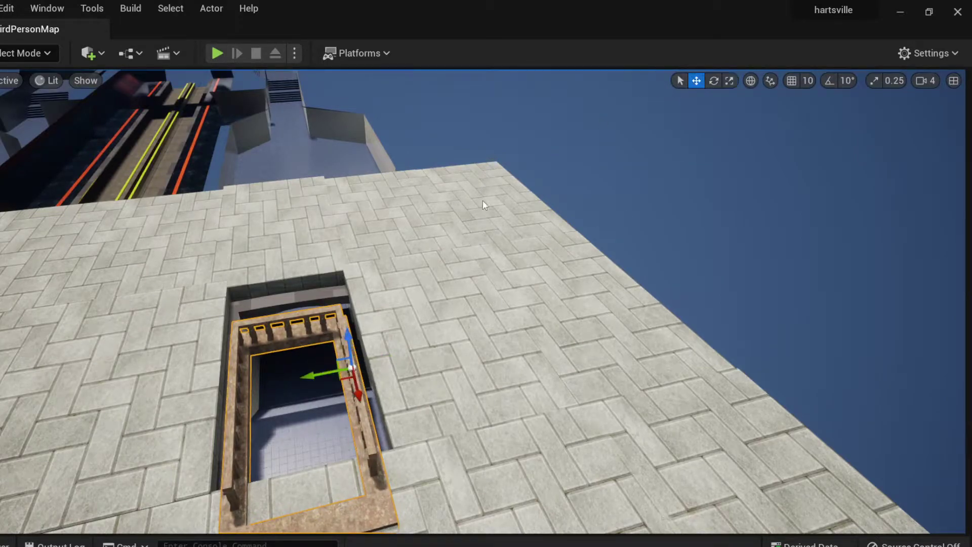
left_click_drag(309, 381, 340, 337)
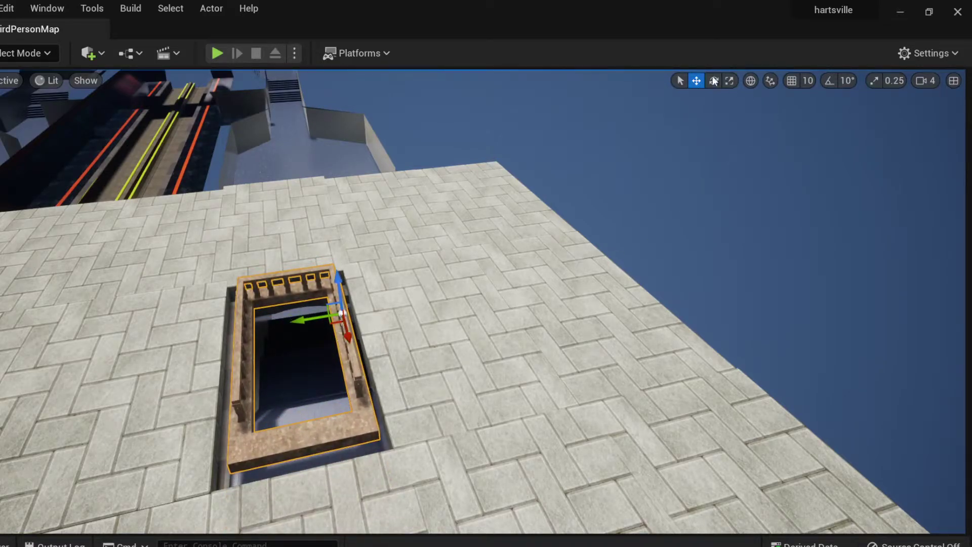
- Widen and lengthen the wooden railing and shift it sideways until its base covers all edges of the station opening
left_click(729, 81)
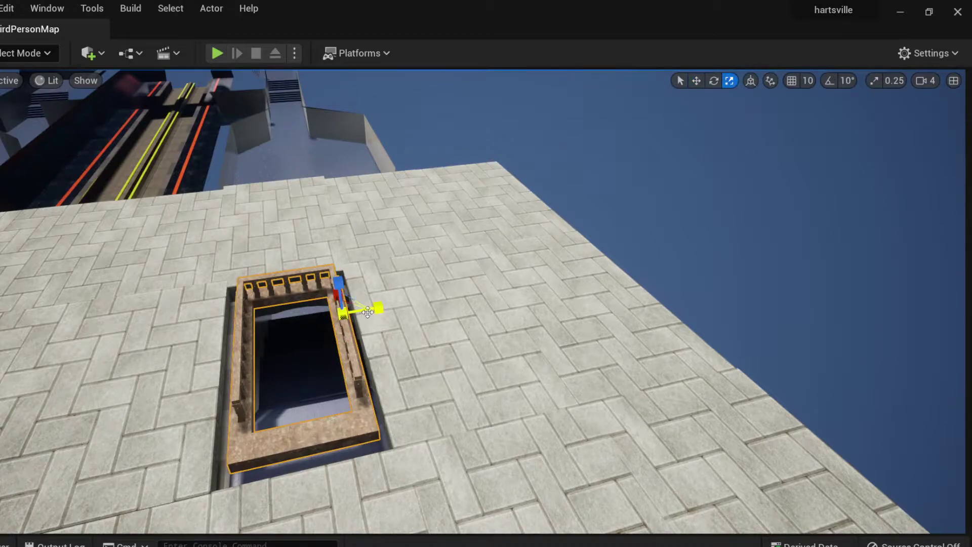
left_click_drag(381, 308, 398, 309)
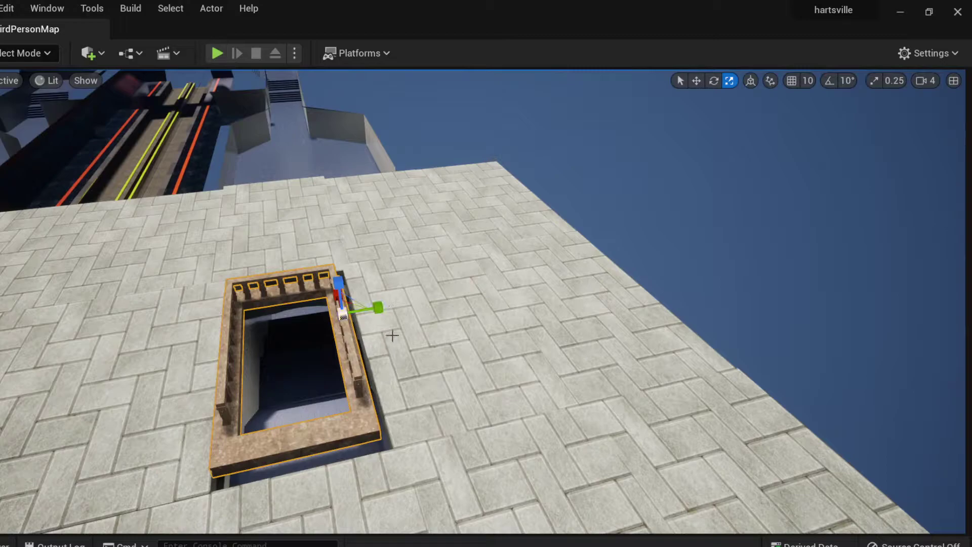
left_click(696, 80)
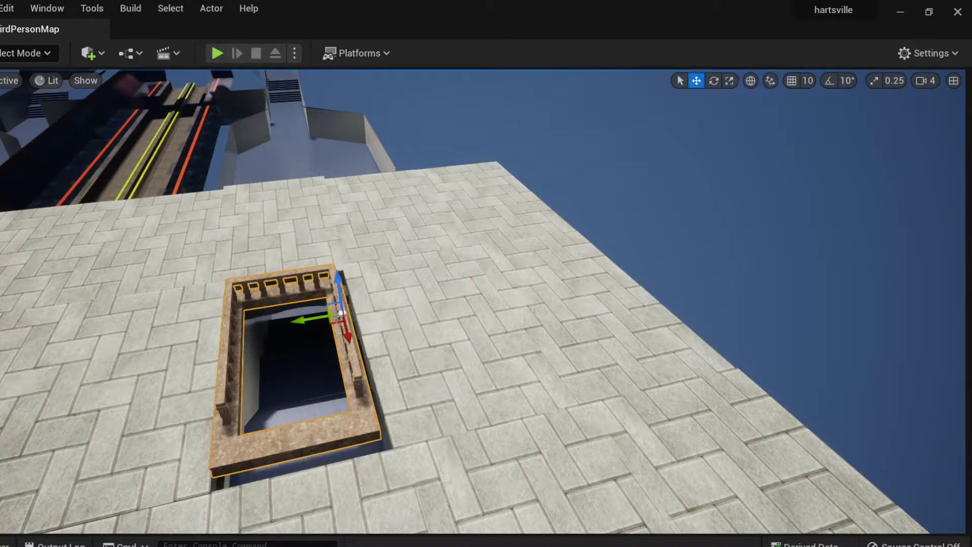
left_click_drag(300, 321, 306, 325)
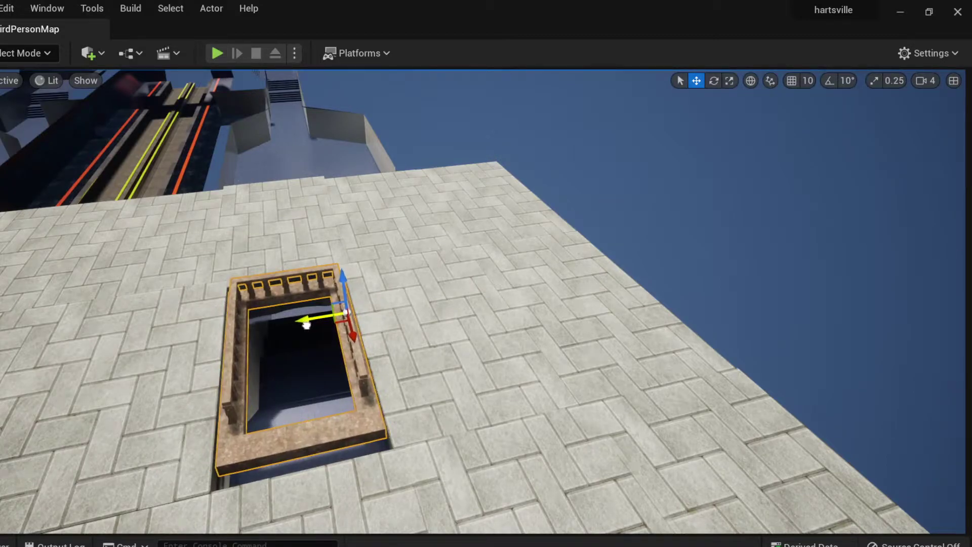
left_click(729, 82)
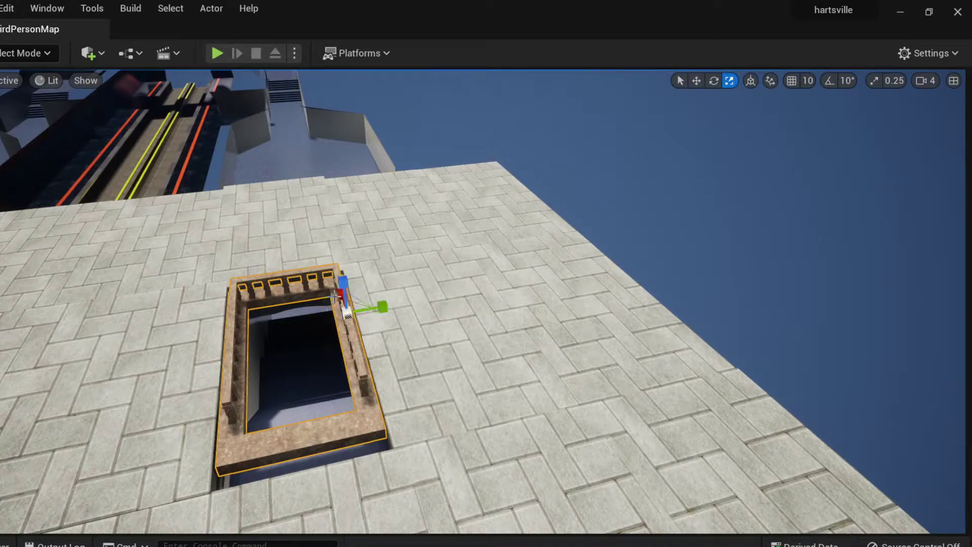
left_click_drag(340, 299, 396, 306)
left_click(696, 81)
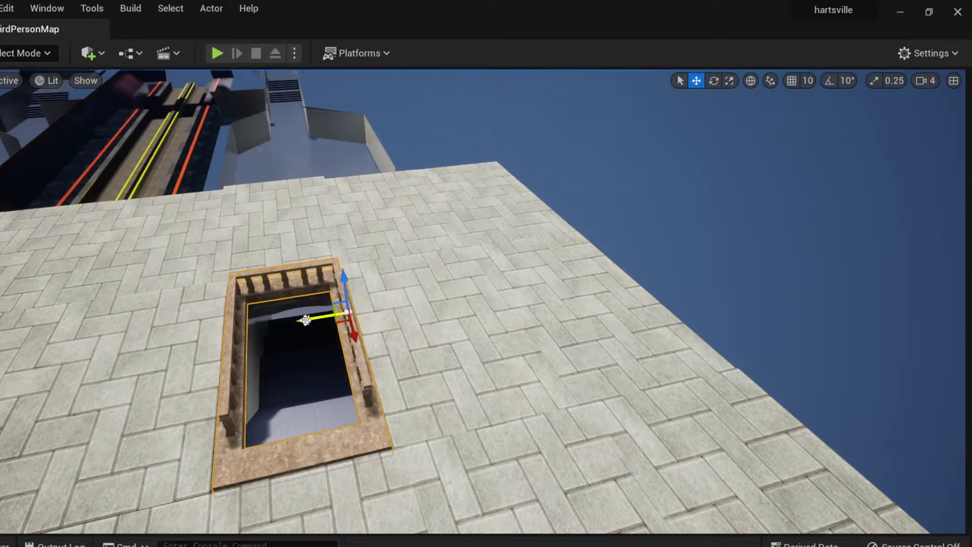
left_click(490, 287)
right_click_drag(467, 307, 455, 288)
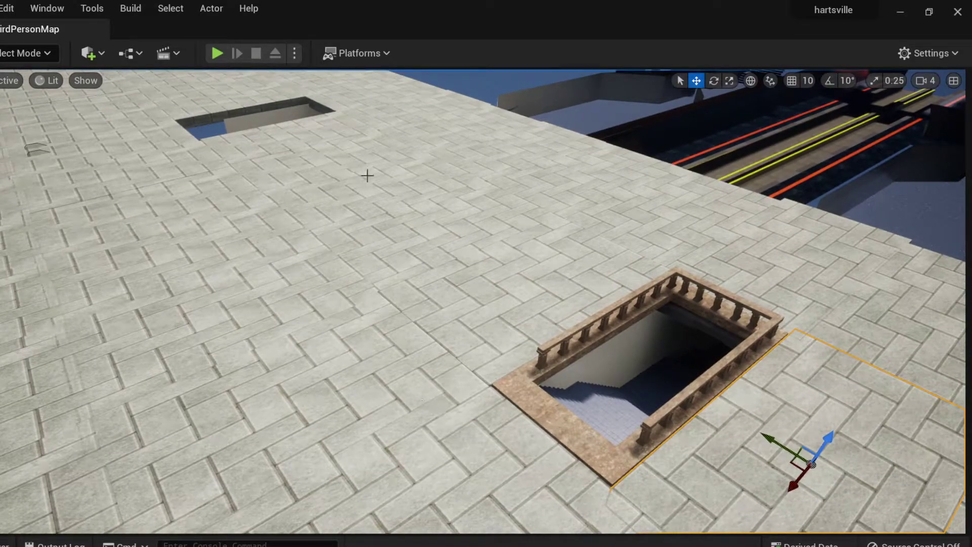
- Start a play test and walk the character from the parked cars across the grass onto the plaza
left_click(216, 53)
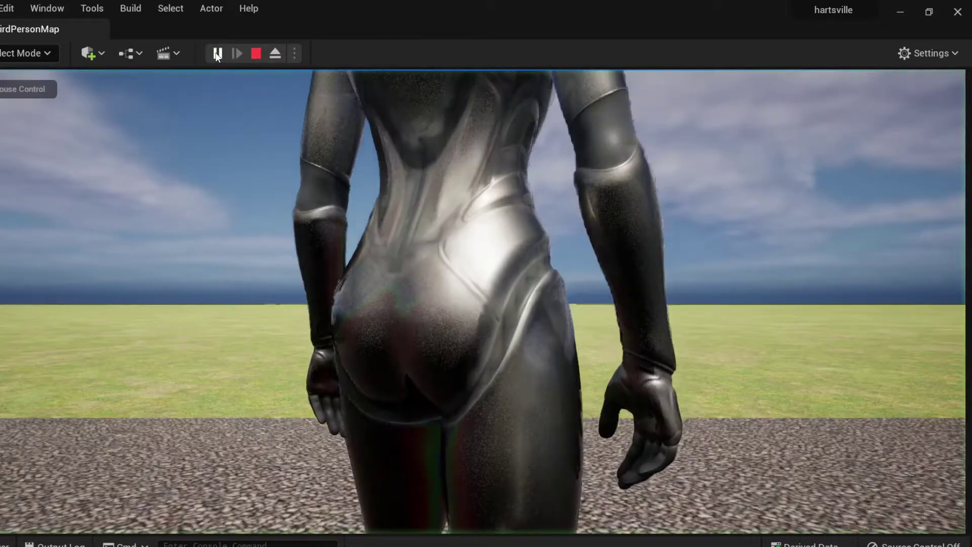
left_click(328, 150)
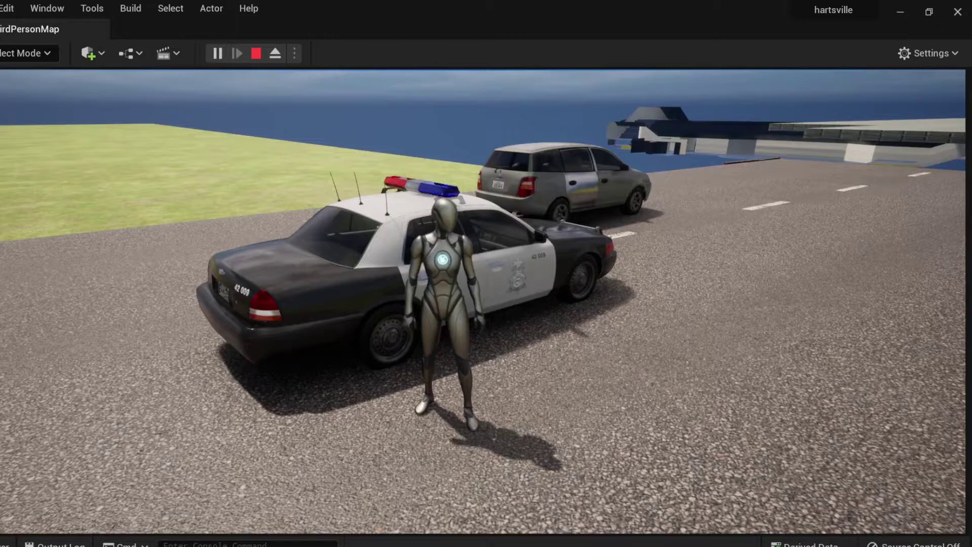
key("d")
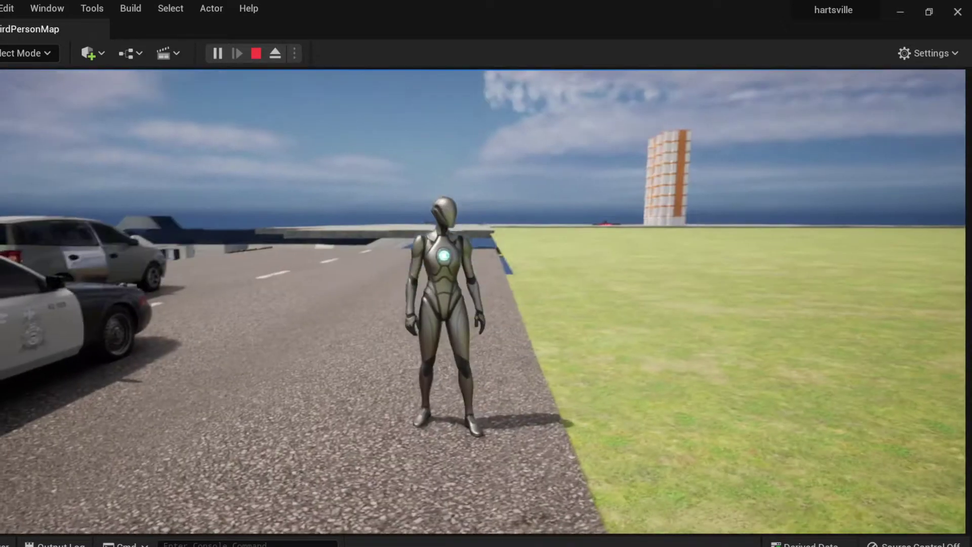
key("d")
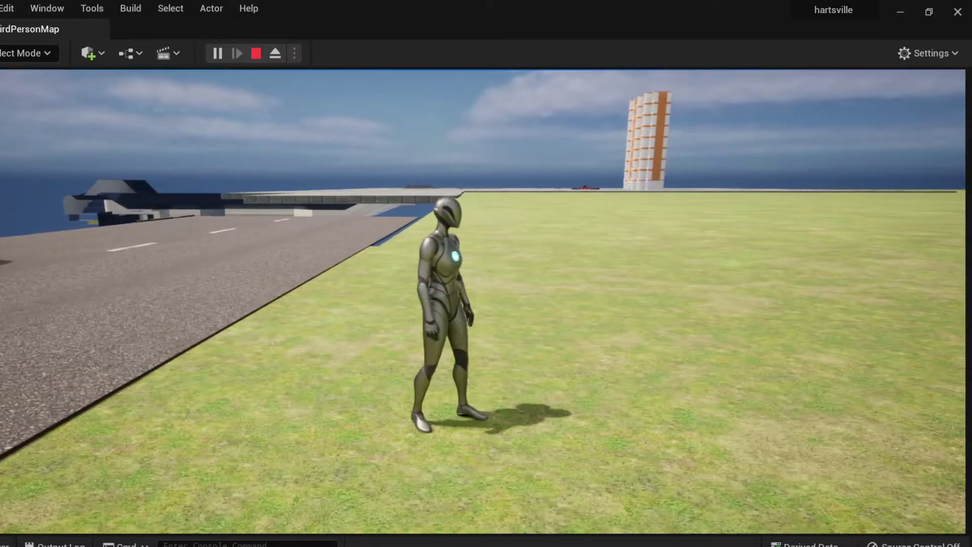
key("w")
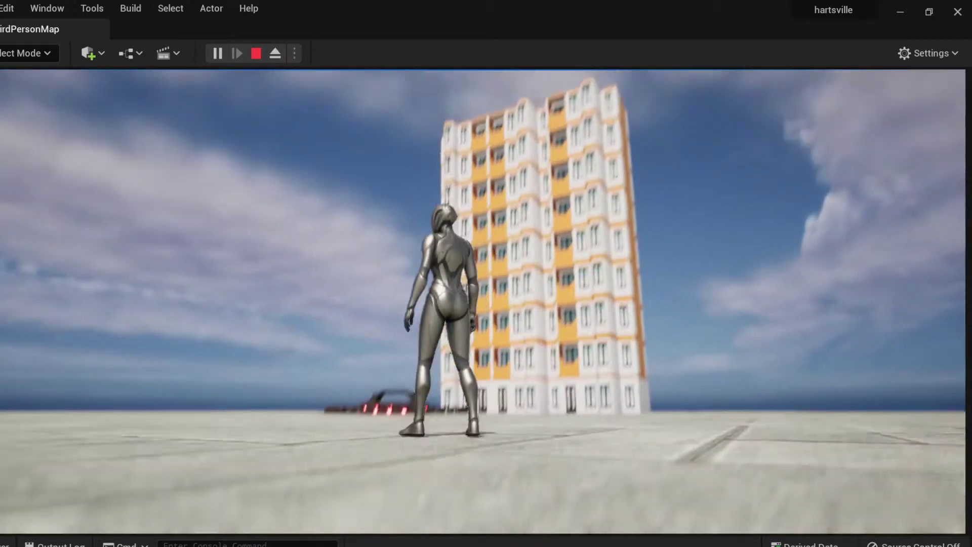
- Run the character across the plaza paving to the open side of the railed subway entrance
key("w")
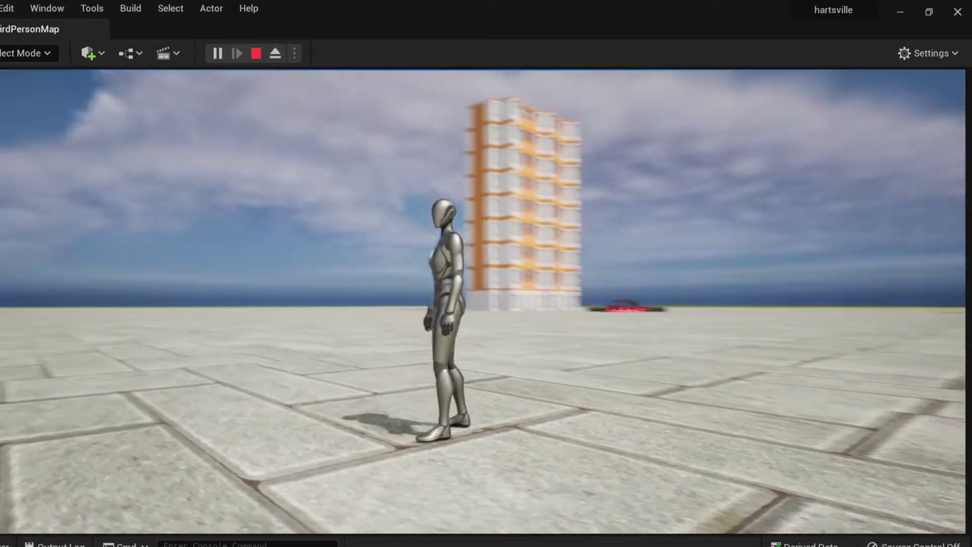
key("w")
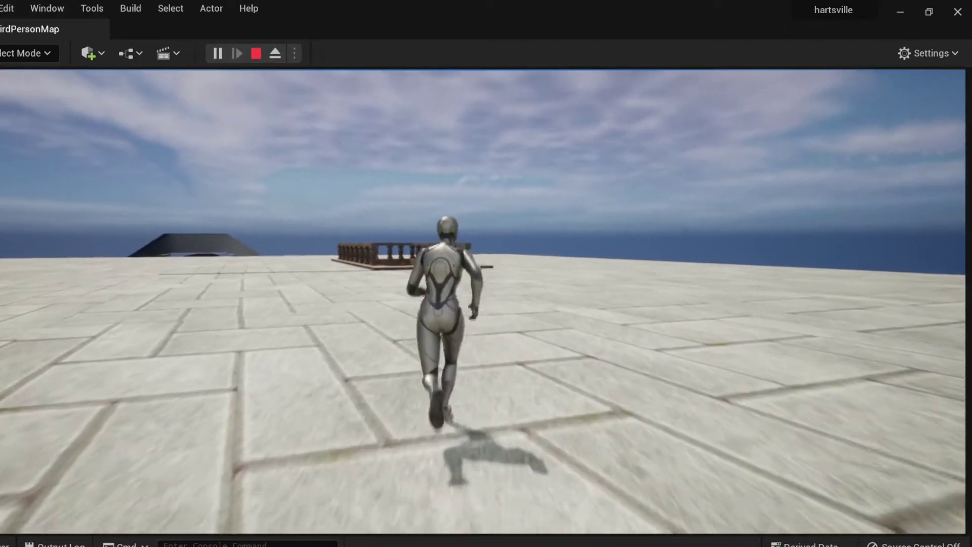
key("w")
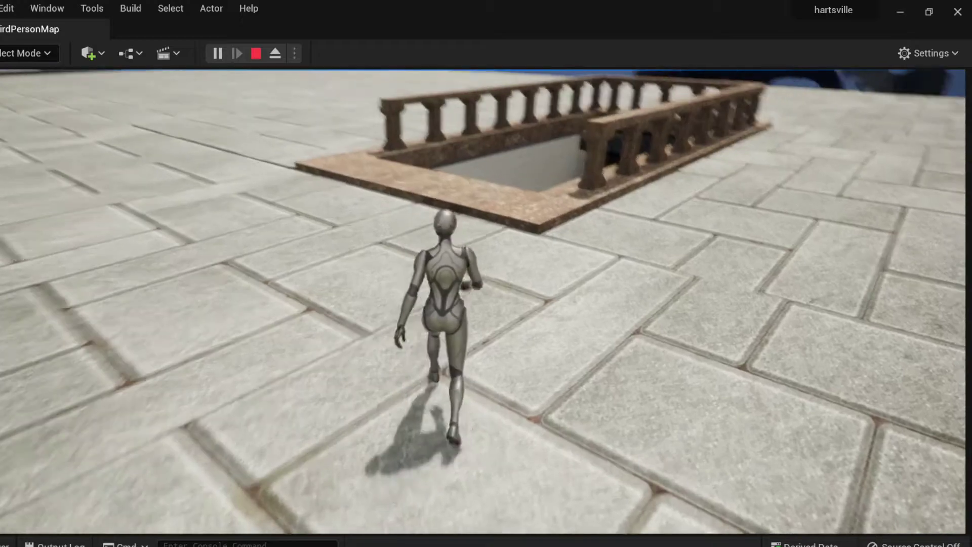
- Walk the character through the railing's open side and down the tiled stairs into the shaded passage
key("w")
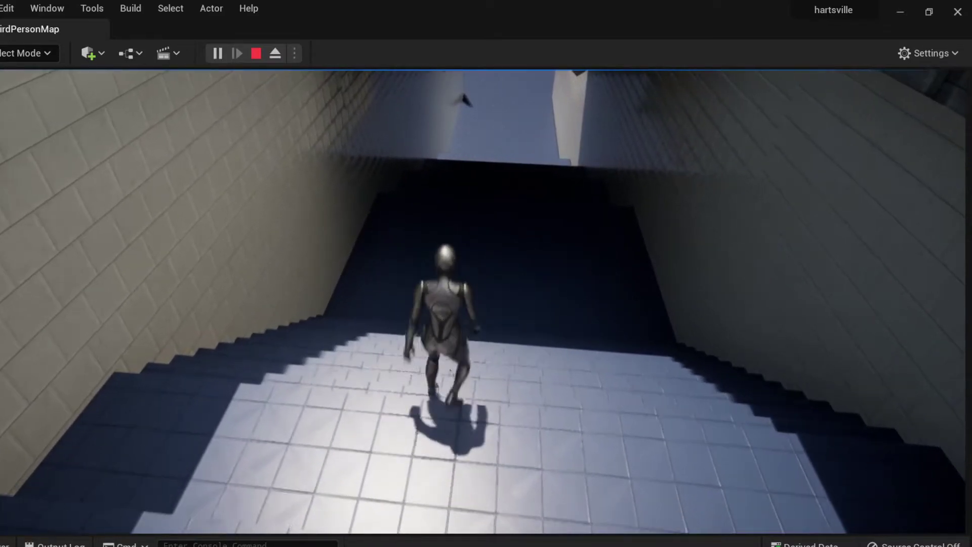
key("w")
key("w")
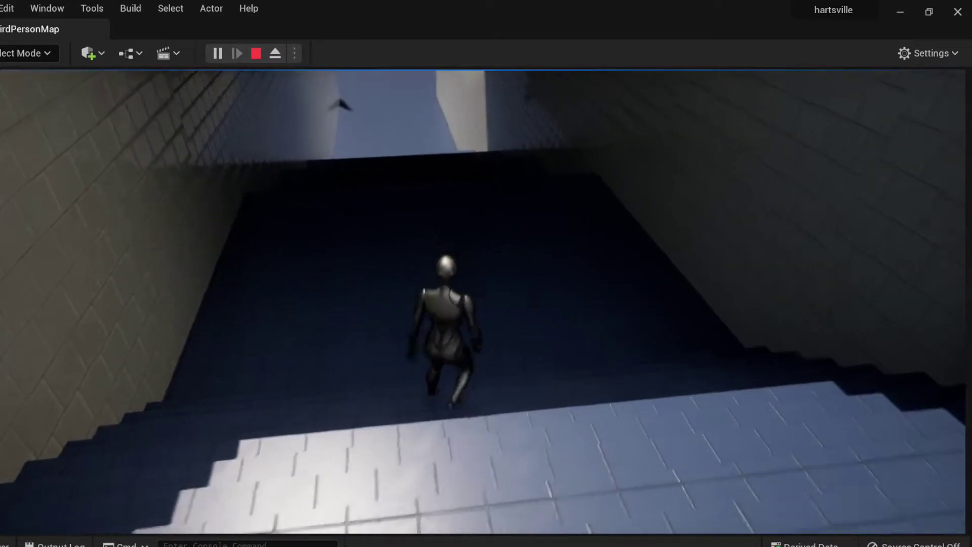
key("w")
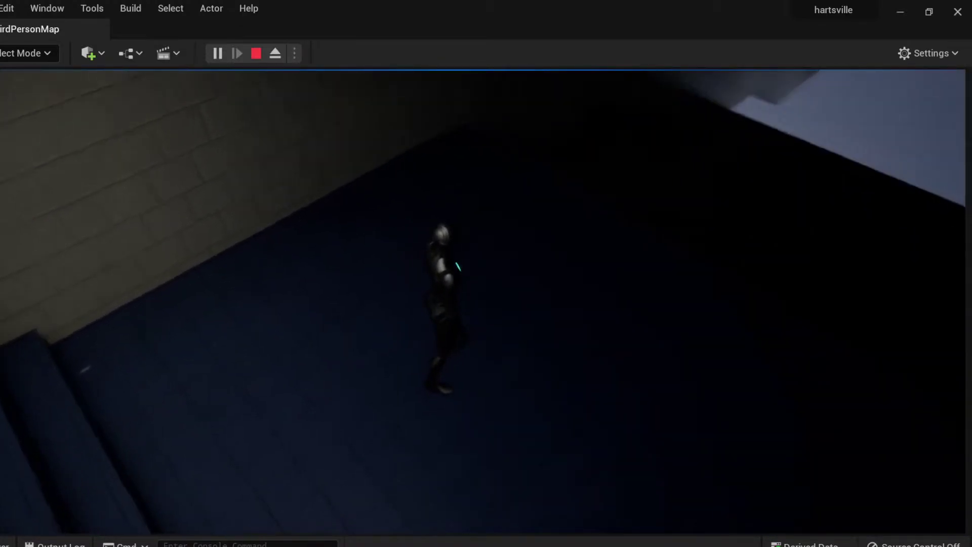
key("w")
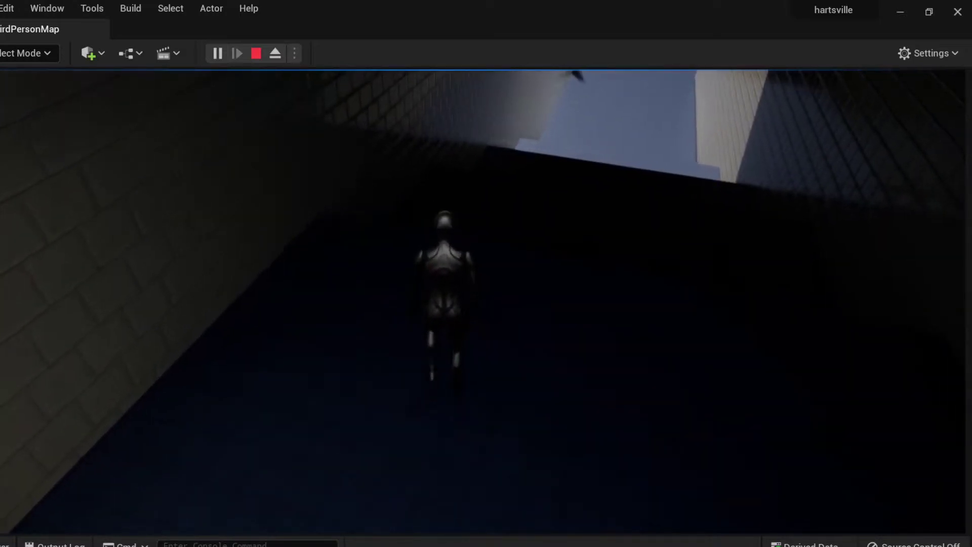
key("w")
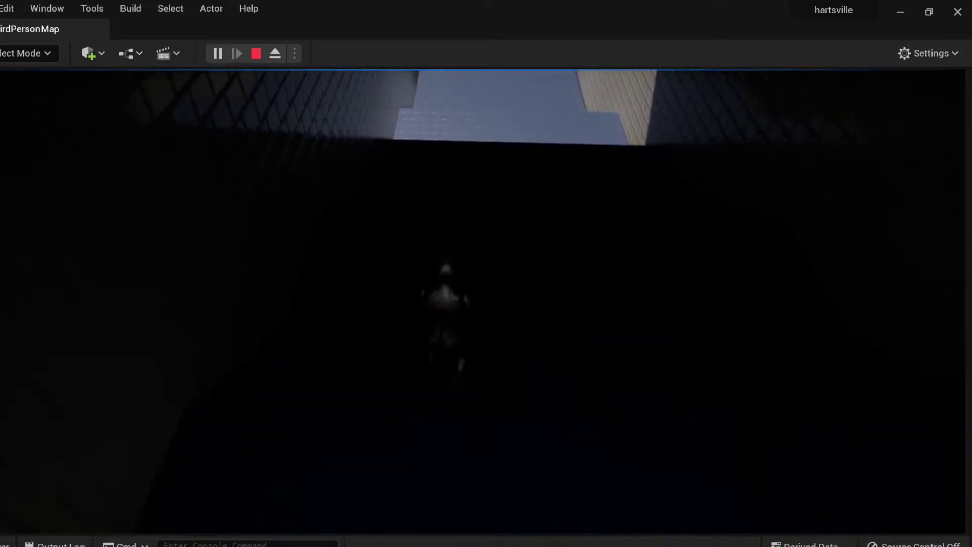
- Walk the character through the dark passage to the lit tiled corridor and end the play test
key("w")
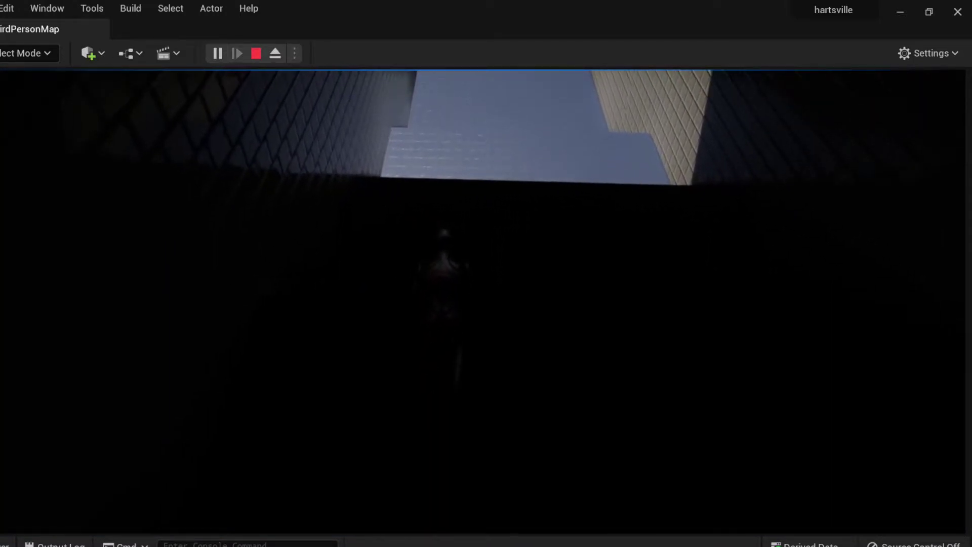
key("w")
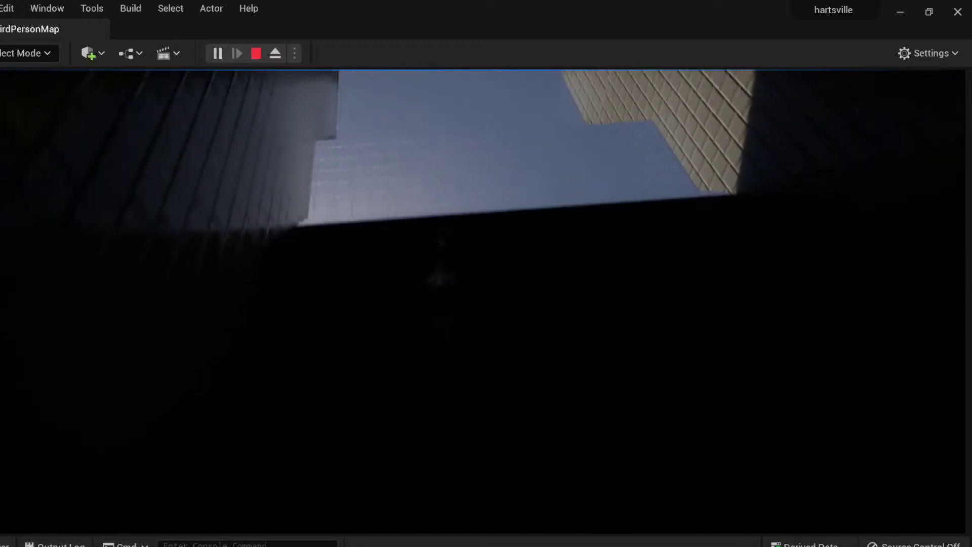
key("w")
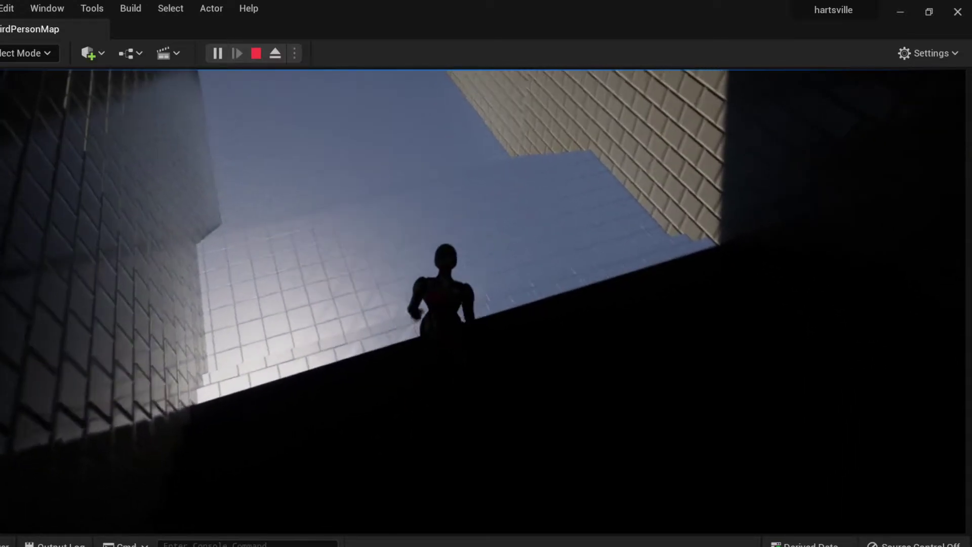
key("w")
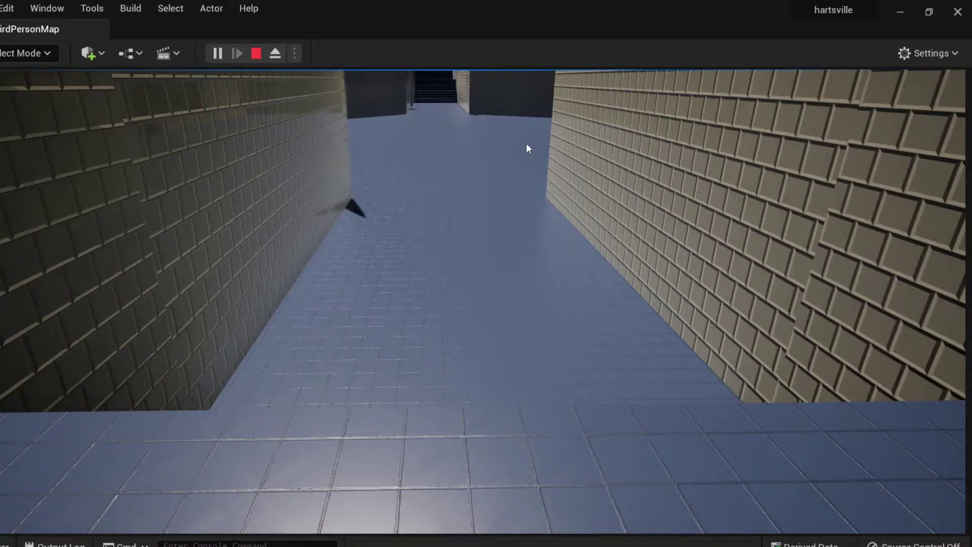
key("Escape")
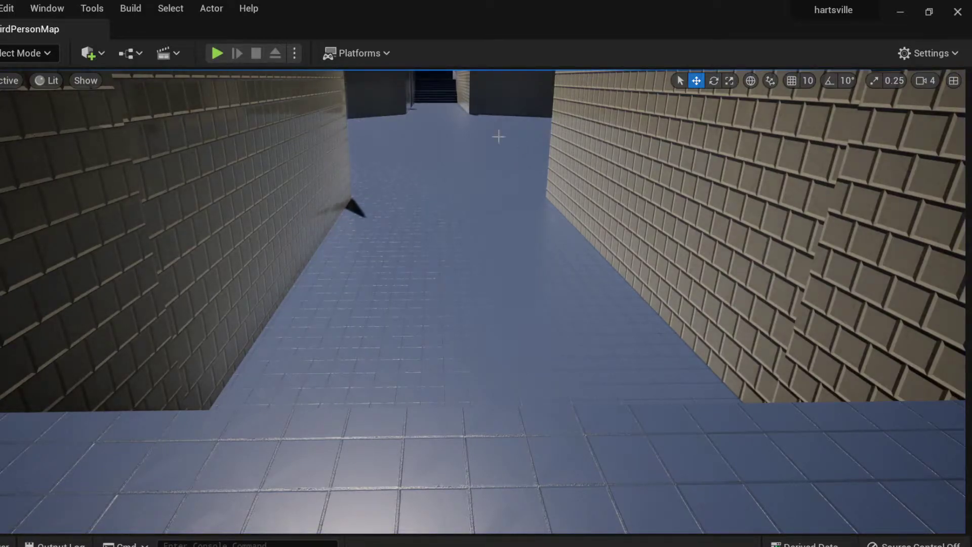
- Inspect the station hall's tiled floor, side walls and the stairs at its far end
scroll(482, 180, "up", 3)
middle_click_drag(467, 164, 476, 112)
scroll(472, 162, "up", 2)
scroll(478, 141, "up", 3)
scroll(440, 215, "up", 4)
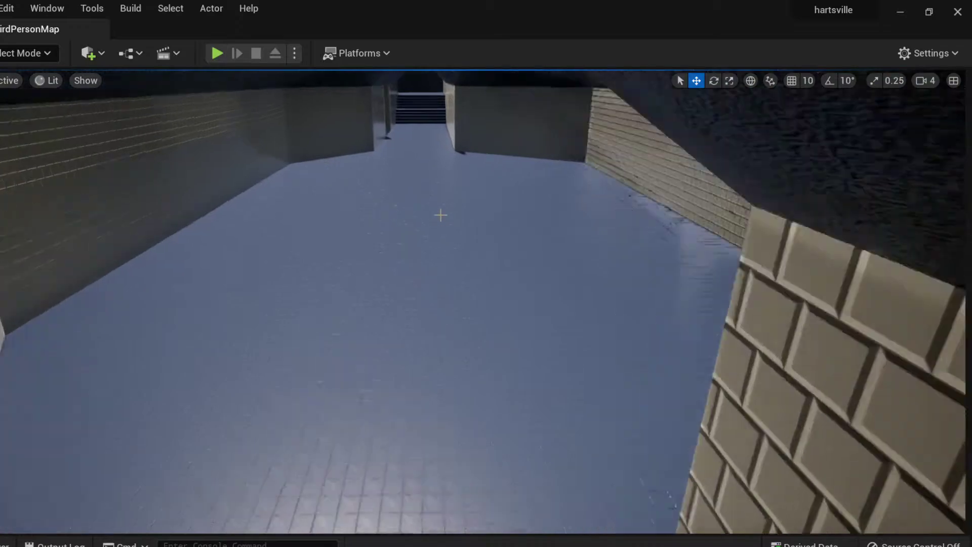
middle_click_drag(436, 213, 436, 175)
scroll(281, 371, "up", 4)
scroll(280, 371, "up", 1)
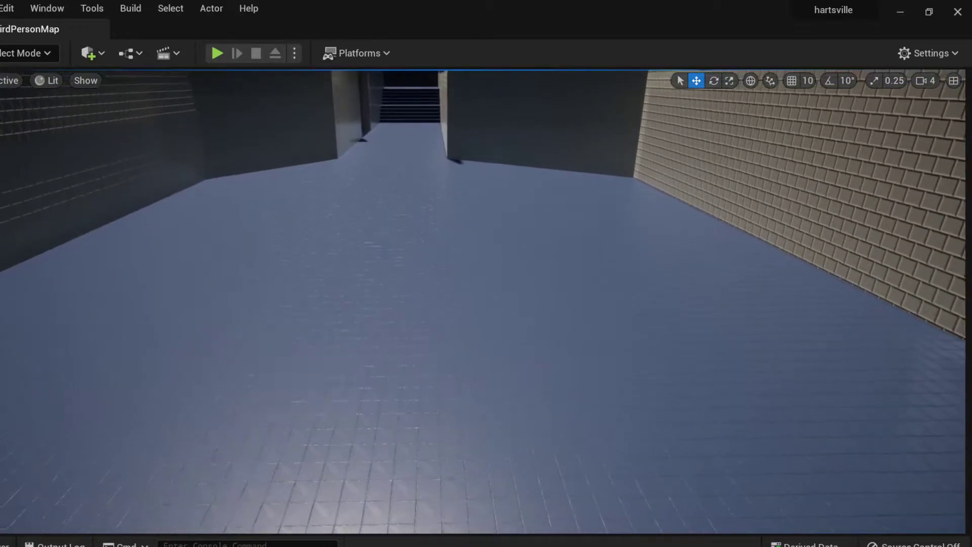
middle_click_drag(281, 370, 278, 336)
scroll(278, 336, "up", 3)
scroll(266, 321, "up", 2)
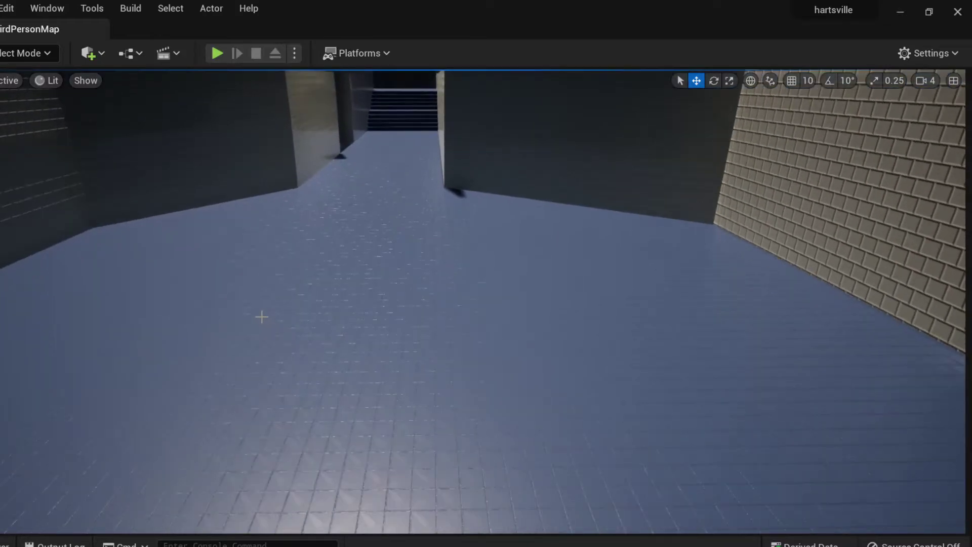
right_click_drag(267, 286, 729, 284)
scroll(267, 277, "up", 12)
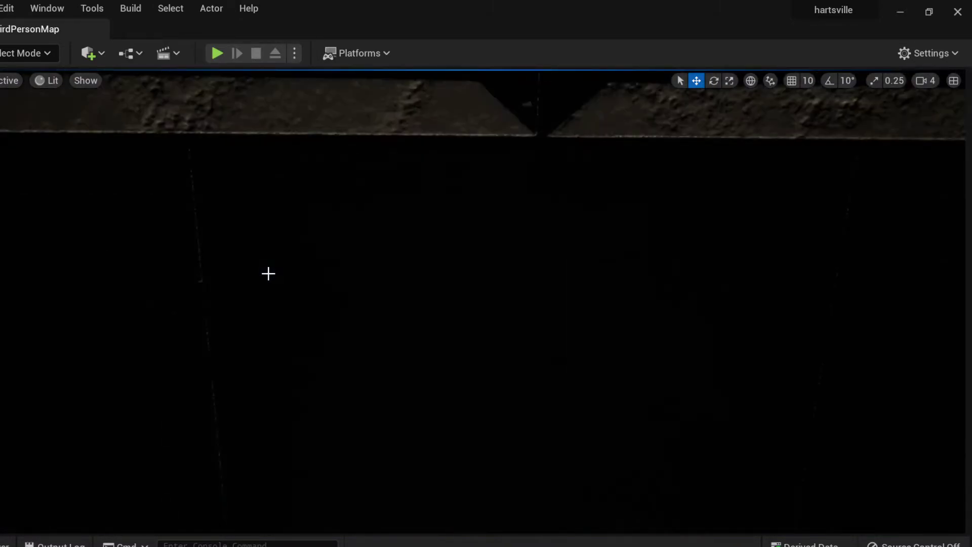
- Inspect the train tracks and tunnel arch, the plaza slab's edge and underside, and the railed entrance above
right_click_drag(267, 273, 129, 249)
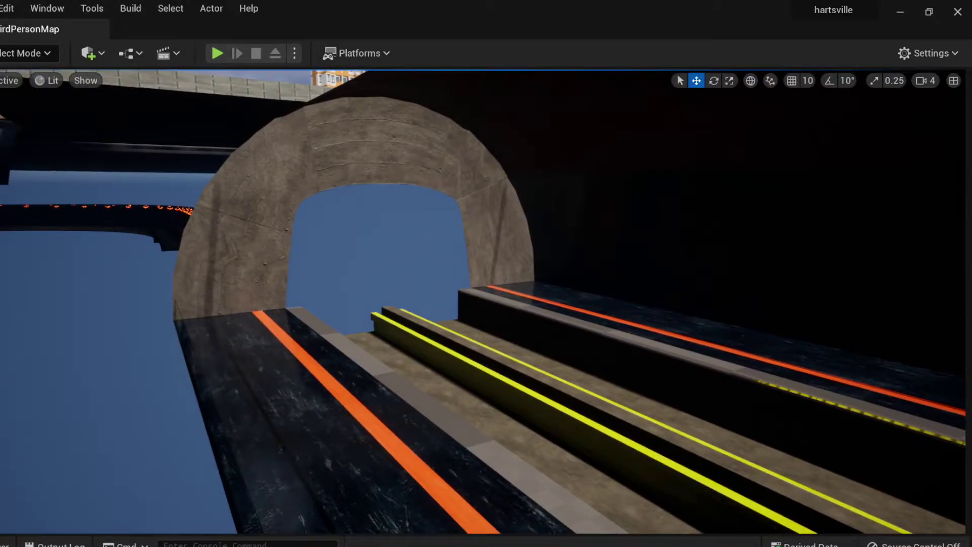
right_click_drag(129, 249, 334, 311)
scroll(347, 303, "up", 8)
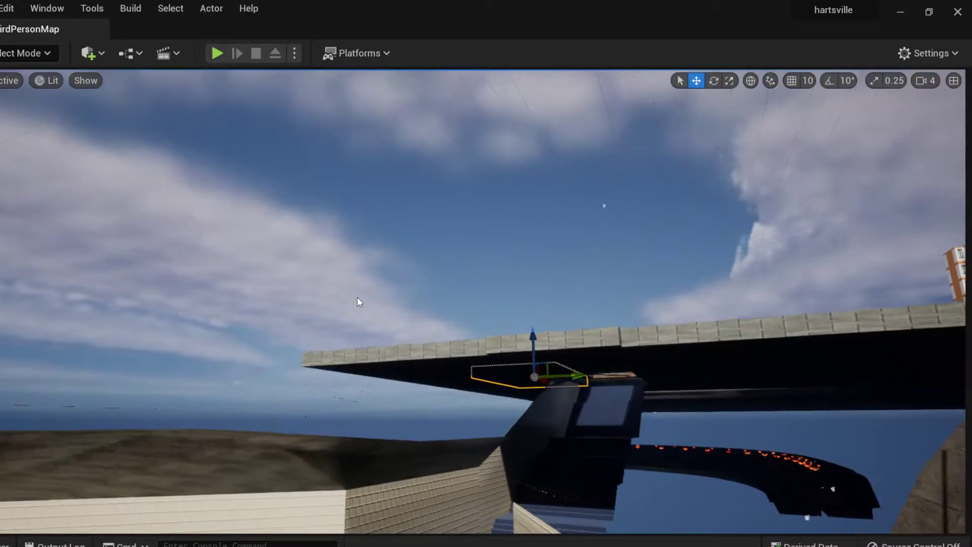
scroll(424, 318, "up", 5)
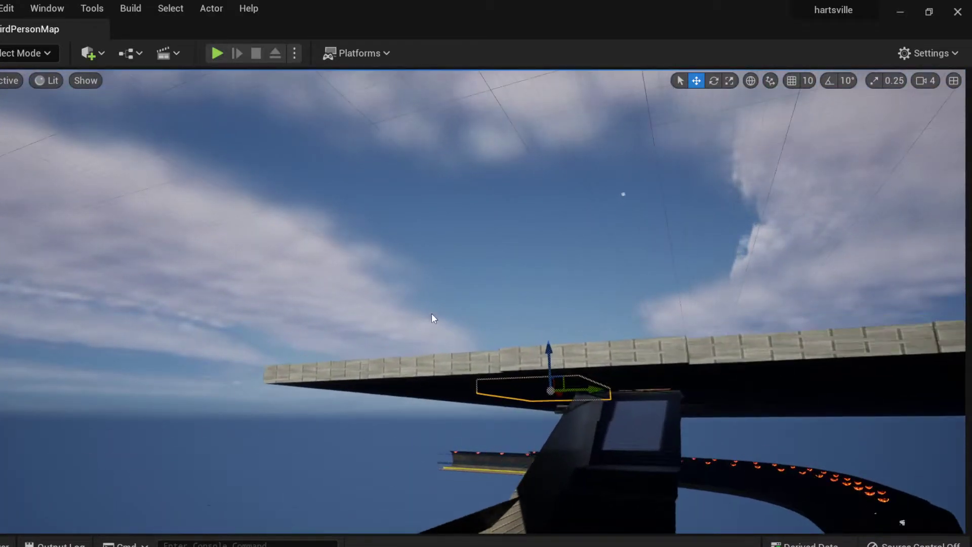
scroll(433, 319, "up", 6)
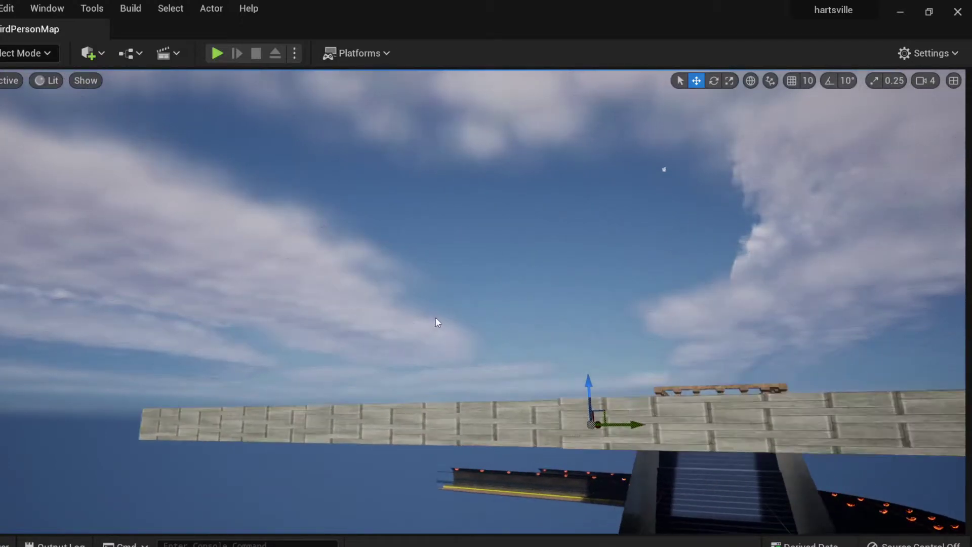
scroll(436, 319, "down", 8)
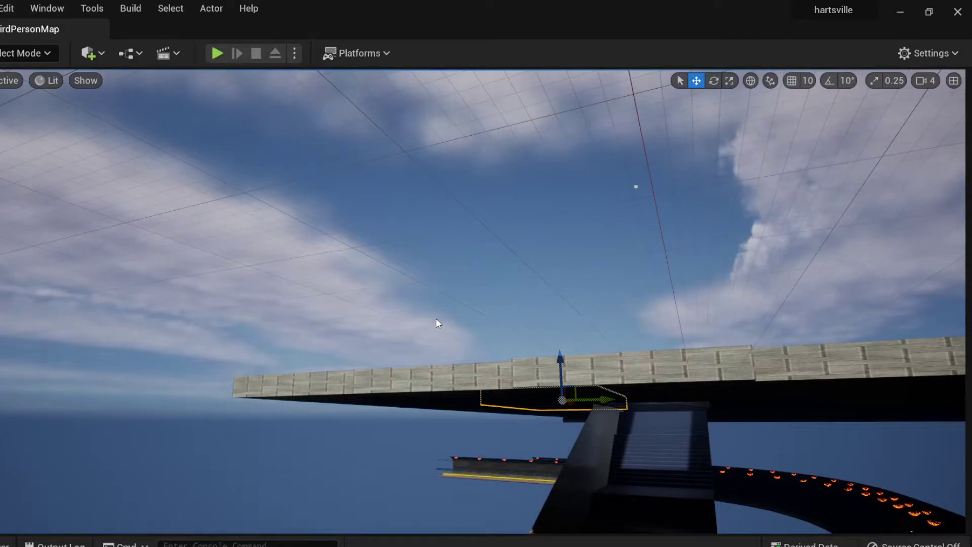
scroll(438, 323, "up", 3)
scroll(446, 346, "up", 9)
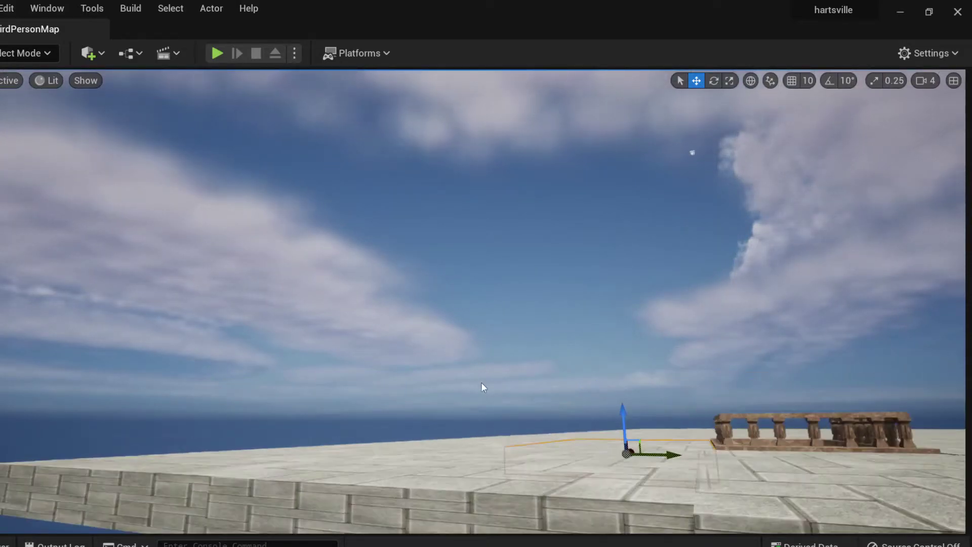
scroll(512, 391, "down", 3)
right_click_drag(547, 382, 609, 400)
scroll(610, 400, "up", 8)
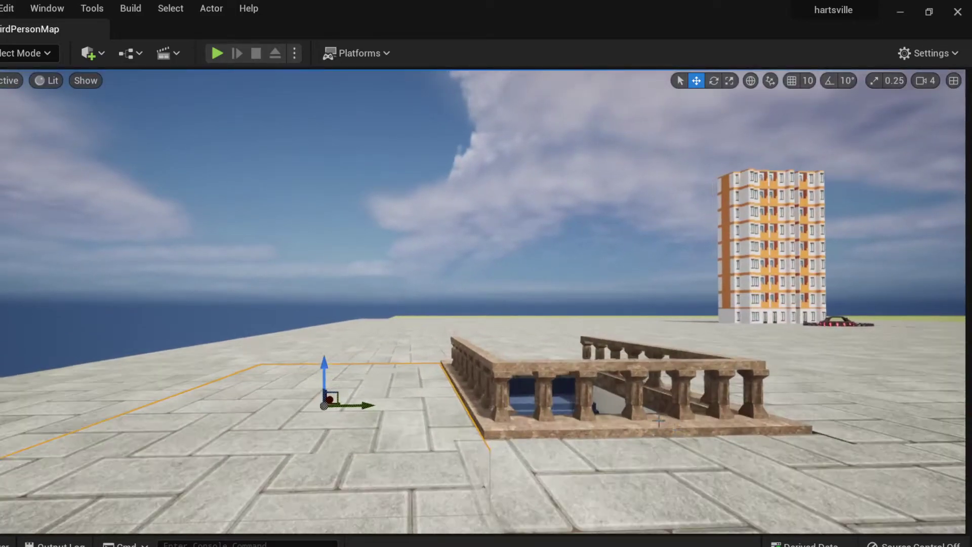
scroll(700, 427, "up", 10)
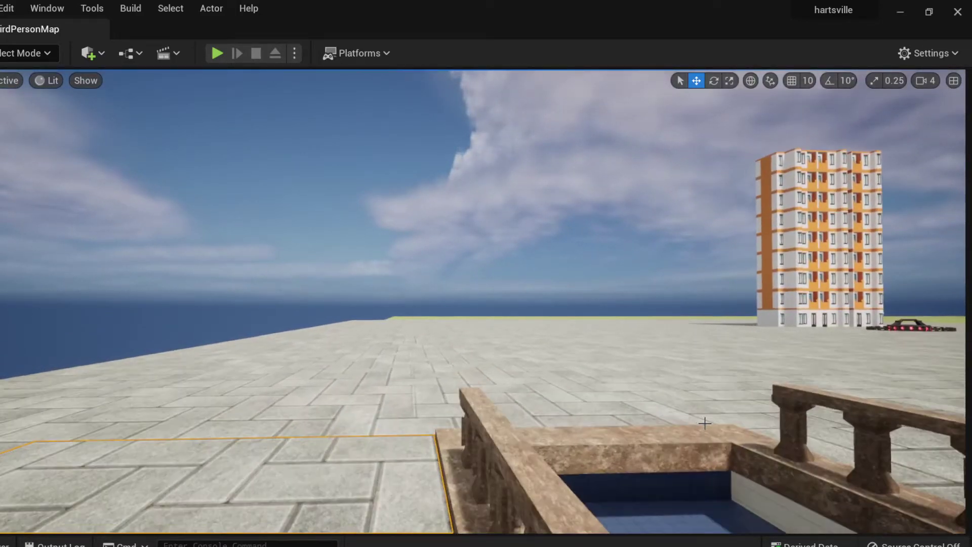
- Apply the T_BricksGardenColor texture from SubwayStation/Textures to the dark beam spanning the stairwell below the railing
key("s")
right_click_drag(700, 427, 537, 494)
key("d")
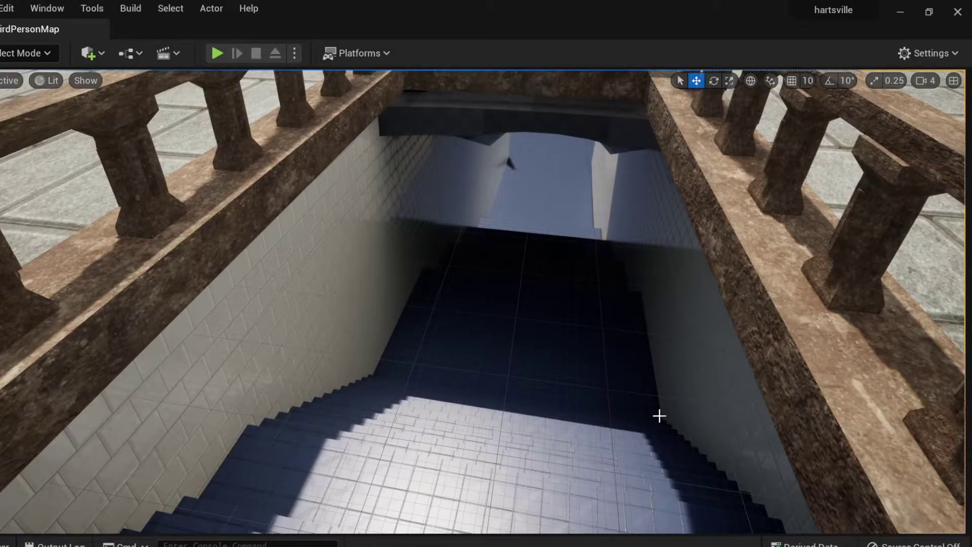
right_click_drag(537, 493, 571, 391)
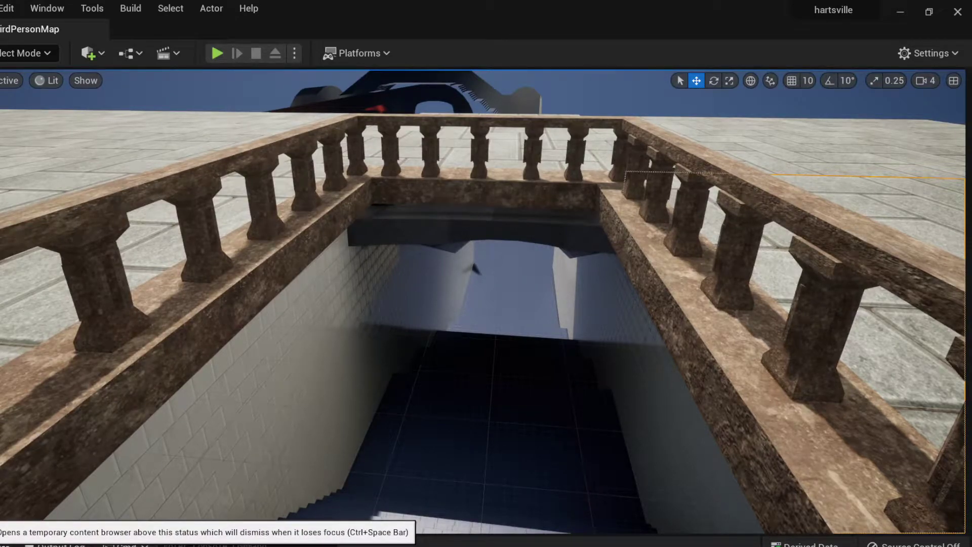
key("ctrl+space")
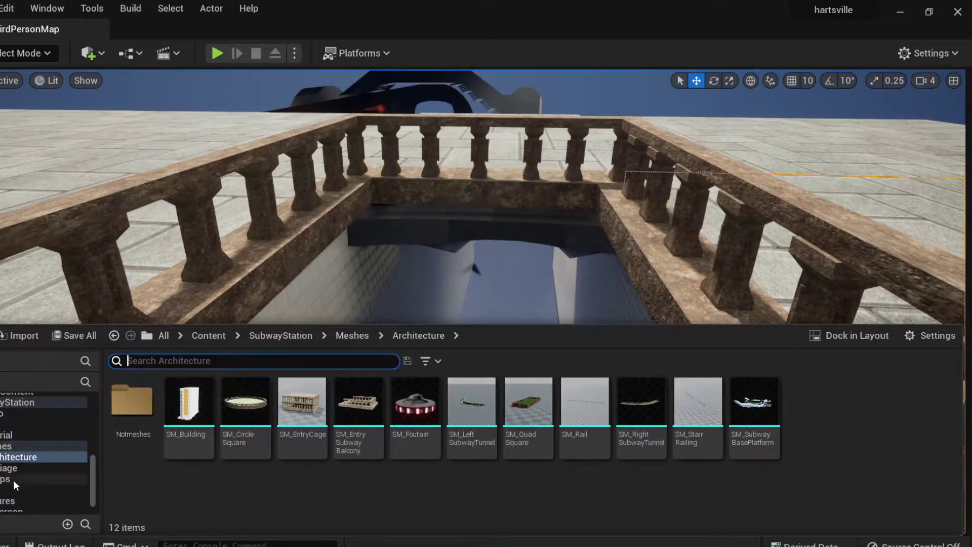
left_click(4, 473)
left_click(2, 480)
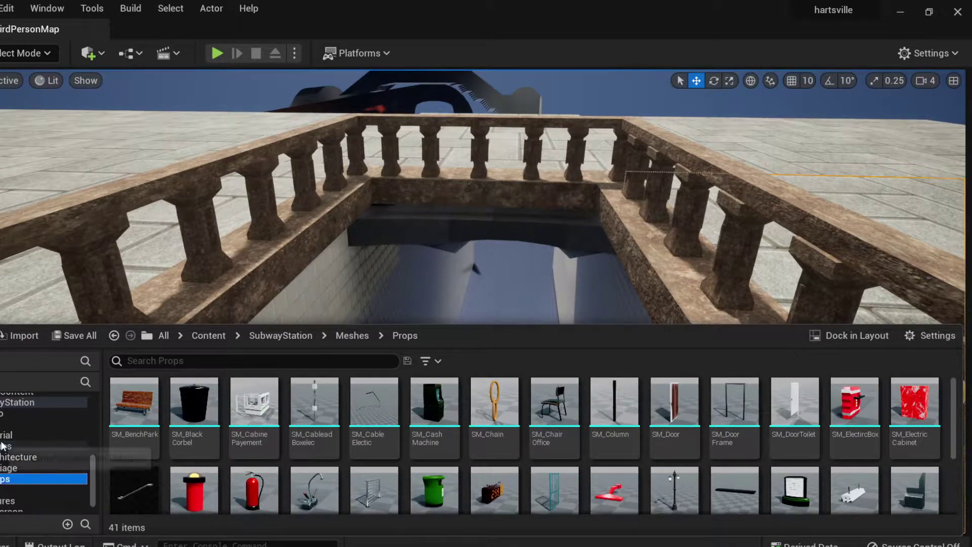
left_click(3, 490)
scroll(3, 467, "down", 1)
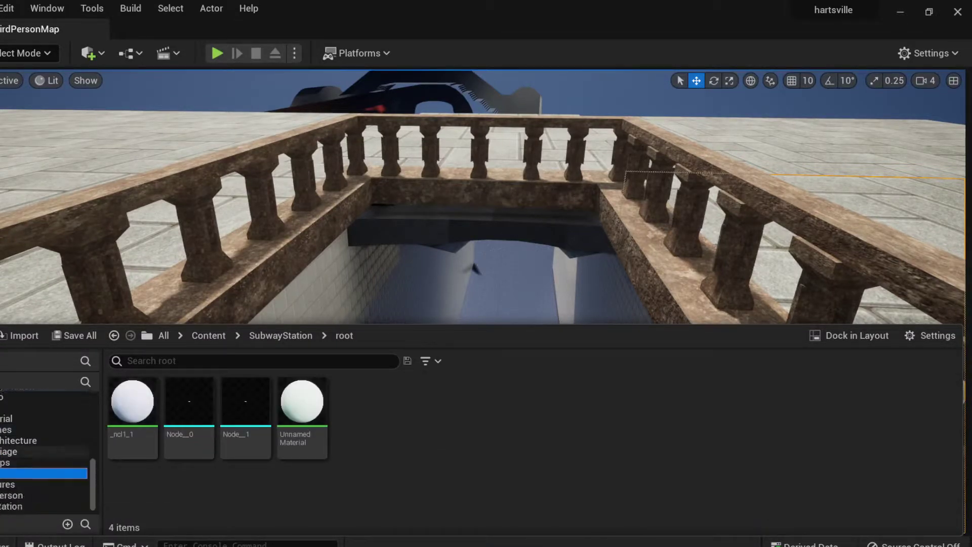
left_click(4, 485)
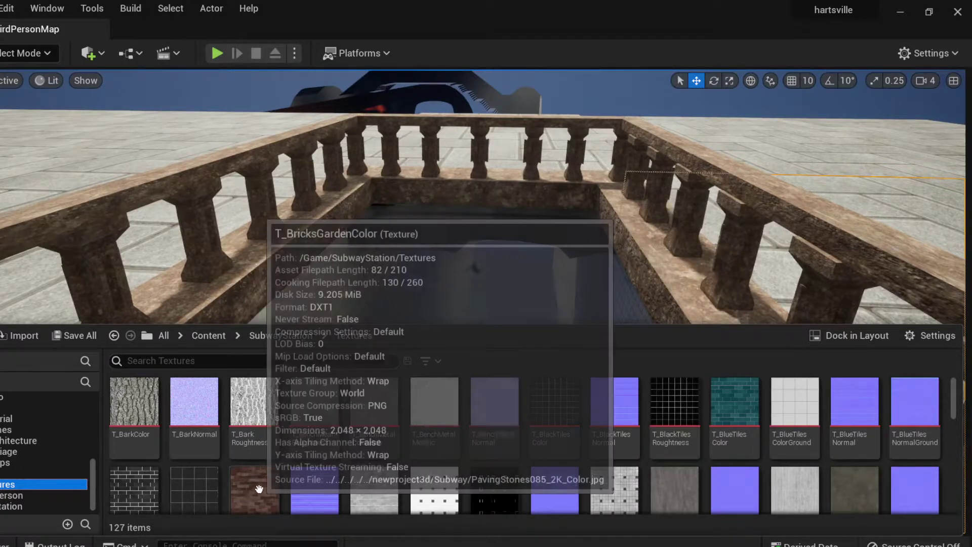
left_click_drag(258, 490, 443, 223)
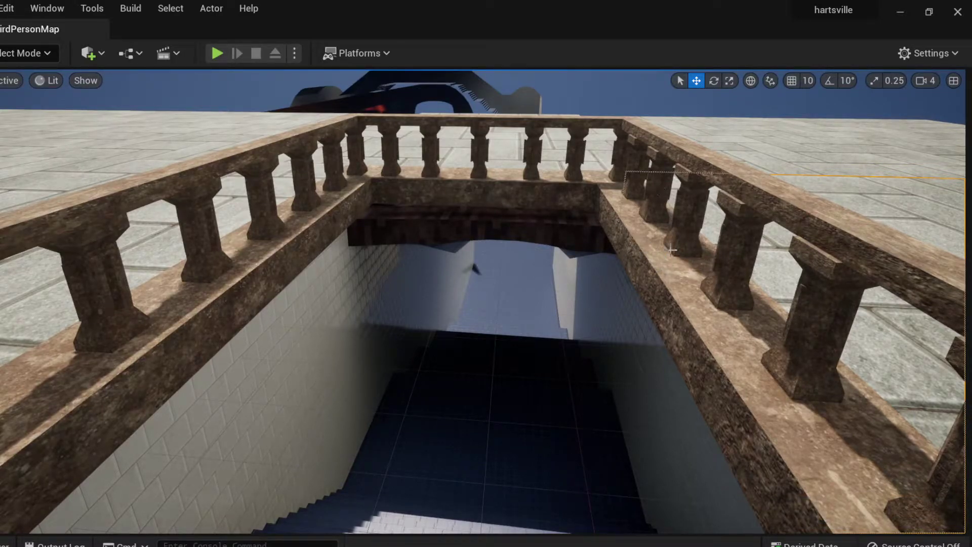
- Inspect the brick-textured beam over the stairs, then view the second, unrailed opening in the plaza paving
mouse_move(483, 302)
right_mouse_down()
mouse_move(430, 291)
mouse_move(487, 290)
mouse_move(484, 370)
mouse_move(486, 310)
right_mouse_up()
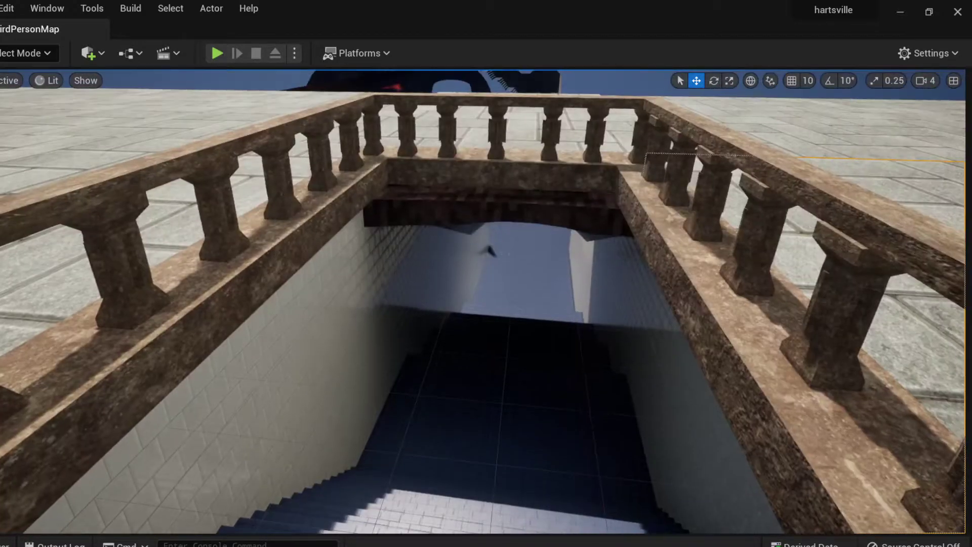
right_click_drag(635, 279, 479, 248)
scroll(651, 240, "up", 2)
right_click_drag(471, 293, 481, 229)
middle_click_drag(481, 230, 491, 157)
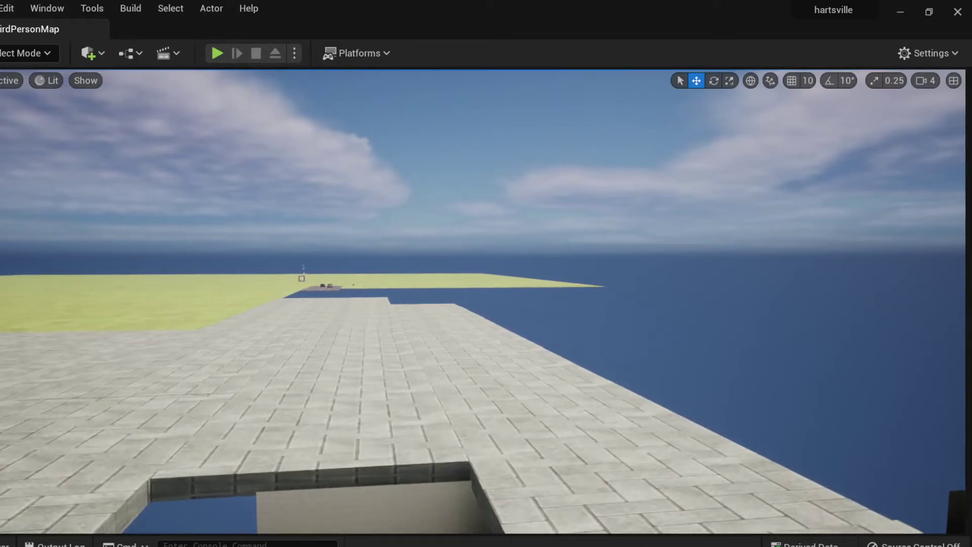
- Examine from above how the unrailed plaza opening lines up with the station hall, tracks and side walls below
right_click_drag(486, 284, 491, 352)
right_click_drag(60, 445, 4, 286)
key("w")
key("e")
key("w")
key("w")
key("e")
key("w")
key("s")
key("q")
key("s")
key("s")
key("s")
key("s")
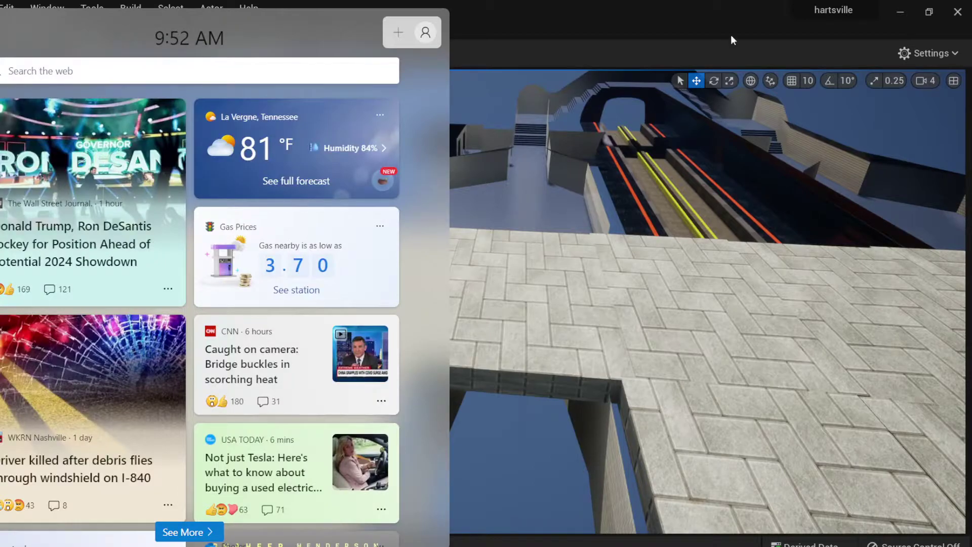
left_click(731, 36)
key("s")
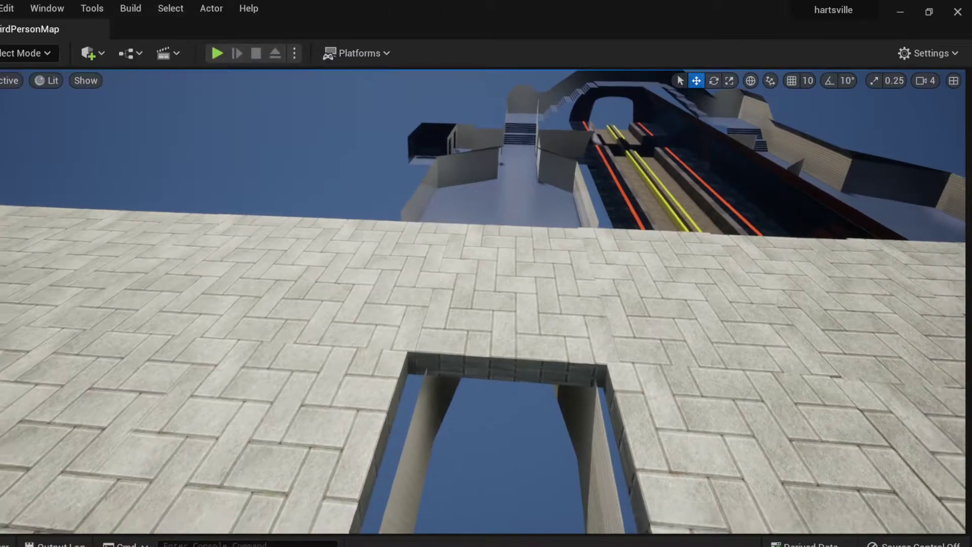
key("s")
- Look down into the unrailed opening at the tiled side walls and the archway at its far end
right_click_drag(486, 304, 466, 277)
right_click_drag(692, 189, 717, 232)
scroll(693, 187, "up", 10)
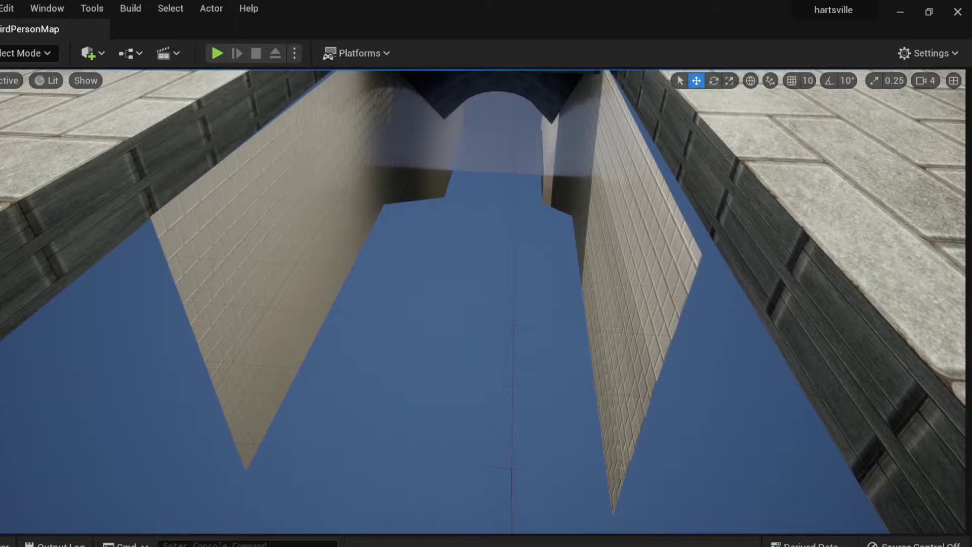
middle_click_drag(693, 187, 699, 171)
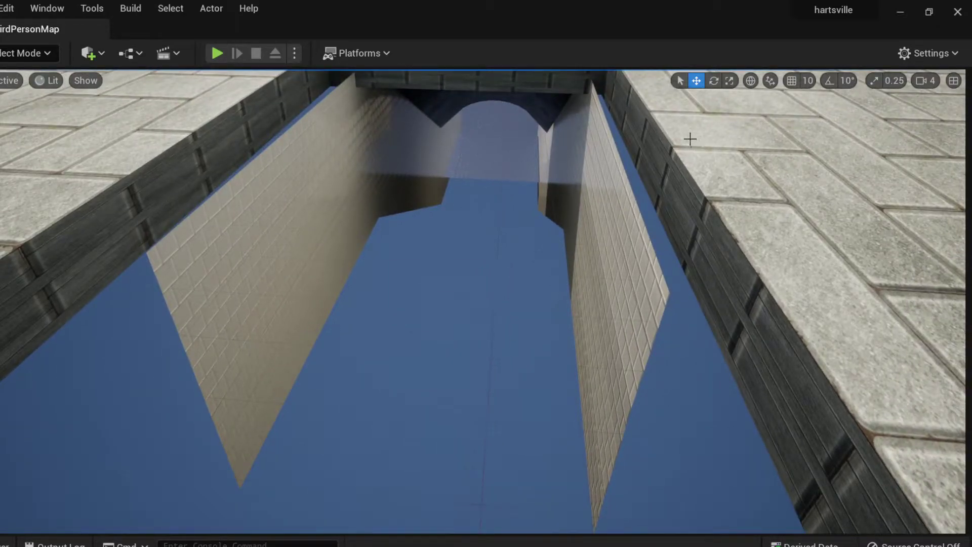
- Compare the unrailed opening with the railed one across the plaza and the station hall beyond the paving
scroll(690, 139, "down", 5)
scroll(690, 135, "down", 5)
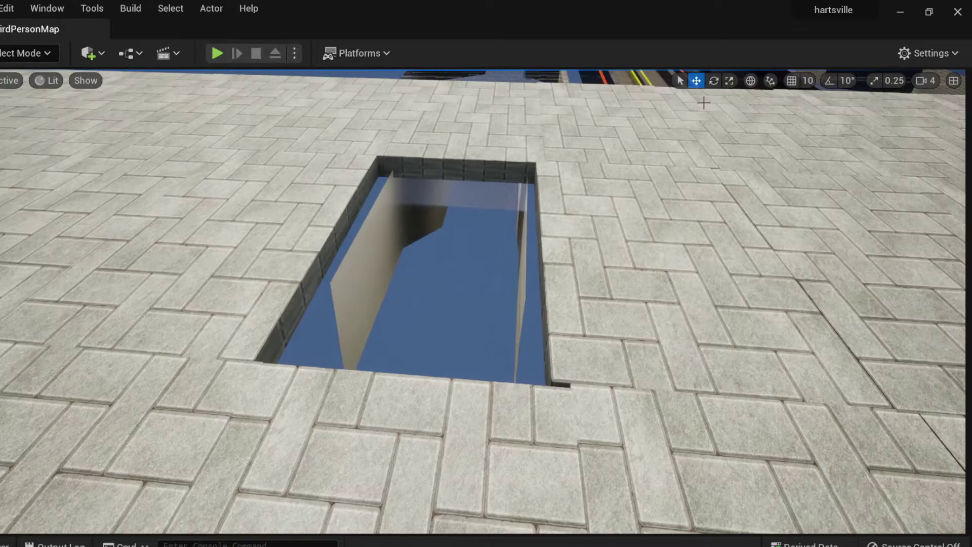
scroll(483, 301, "down", 15)
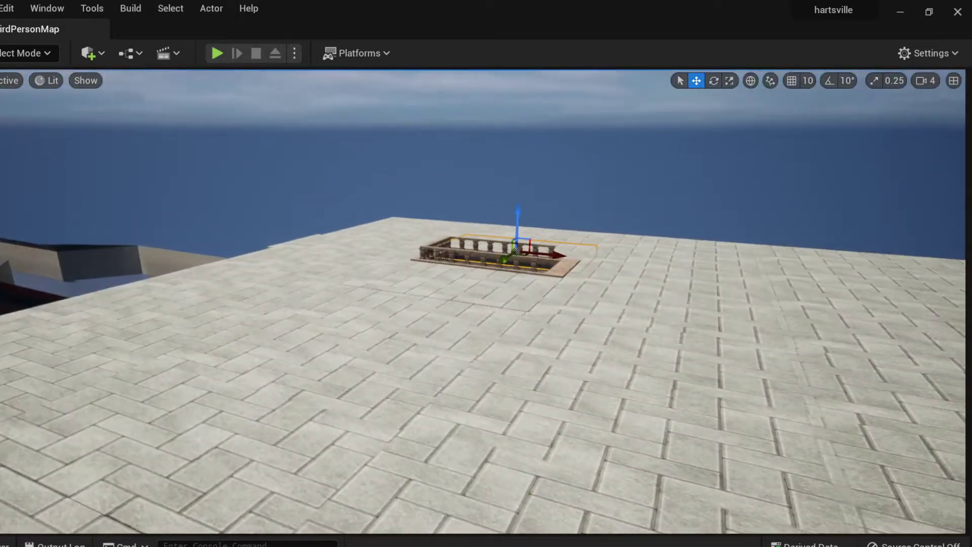
right_click_drag(483, 301, 471, 312)
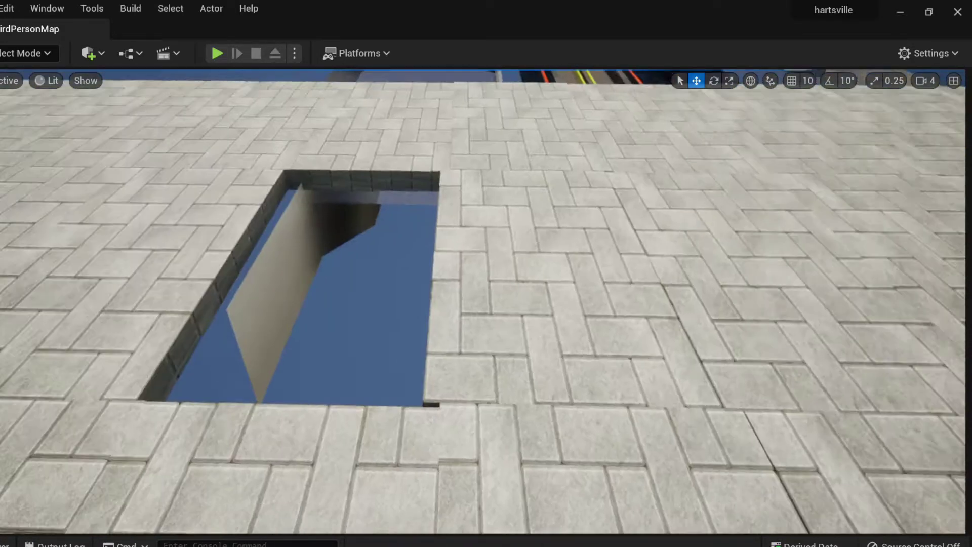
right_click_drag(471, 312, 471, 283)
scroll(471, 284, "down", 5)
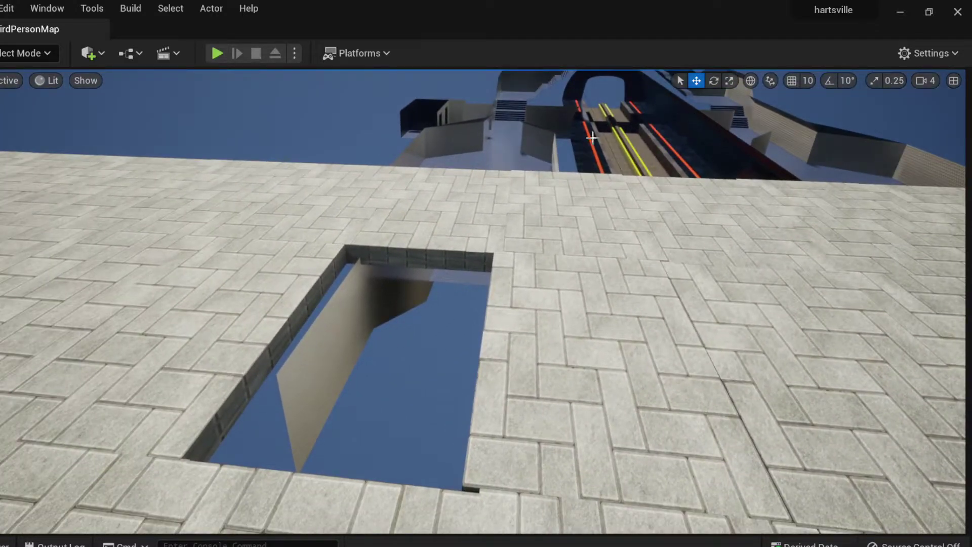
- Select the subway station and nudge it along its length to position its side walls beneath the unrailed opening
left_click(636, 147)
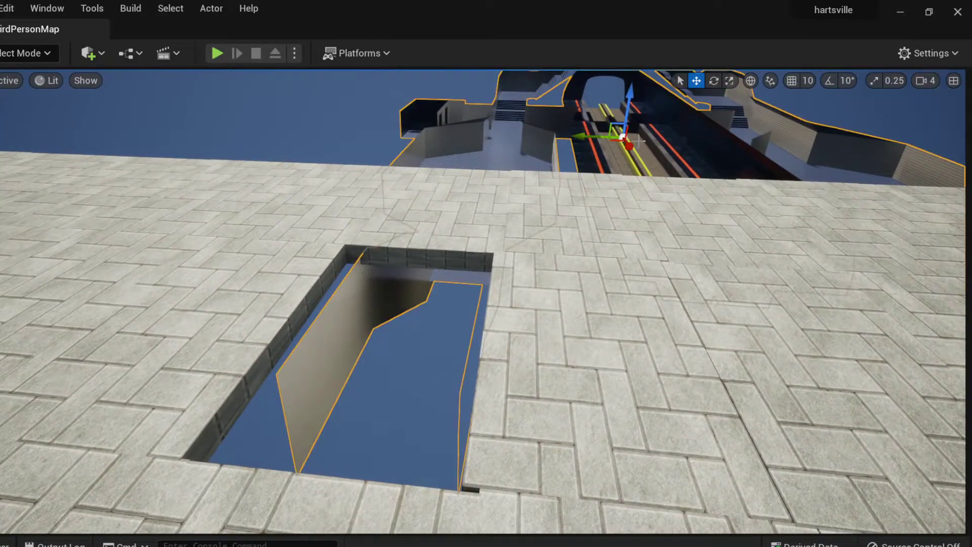
left_click_drag(630, 145, 636, 151)
right_click_drag(634, 150, 772, 120)
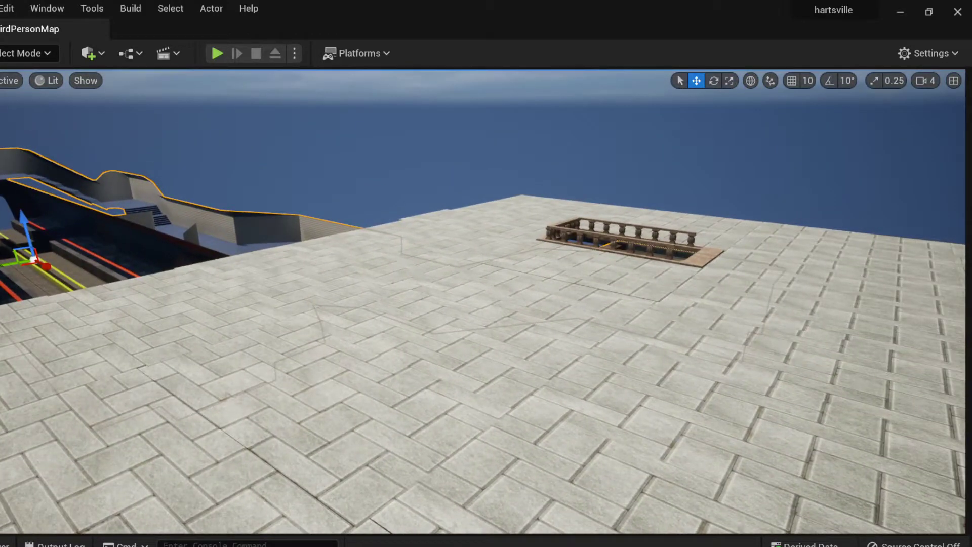
right_click_drag(772, 121, 773, 123)
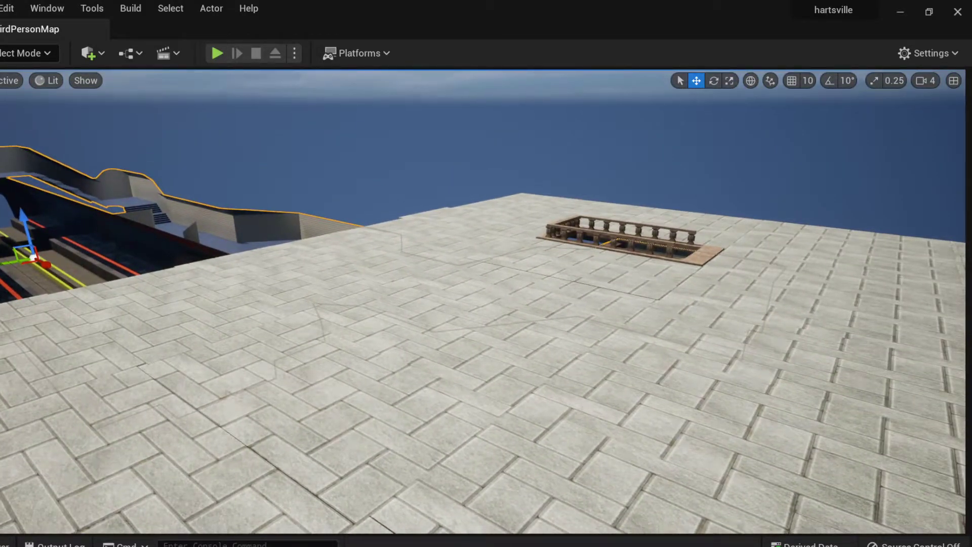
right_click_drag(654, 154, 388, 183)
scroll(667, 175, "up", 3)
left_click_drag(450, 117, 445, 99)
right_click_drag(444, 99, 455, 41)
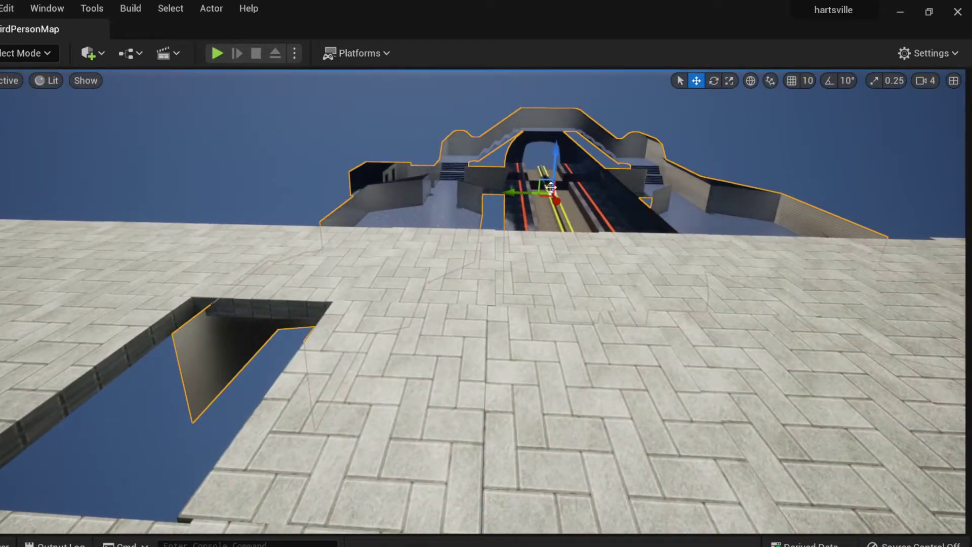
left_click_drag(557, 204, 557, 211)
right_click_drag(557, 211, 939, 171)
right_click_drag(709, 253, 202, 253)
right_click_drag(551, 206, 461, 209)
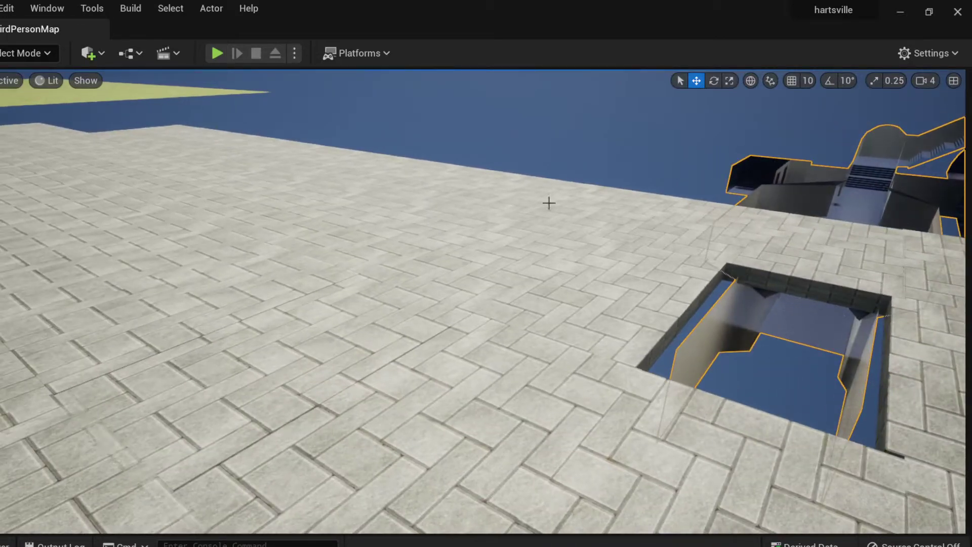
- Move the escalator sticking through the paving back into the unrailed opening and centre it between the tiled side walls
right_click_drag(327, 455, 456, 446)
right_click_drag(486, 304, 717, 314)
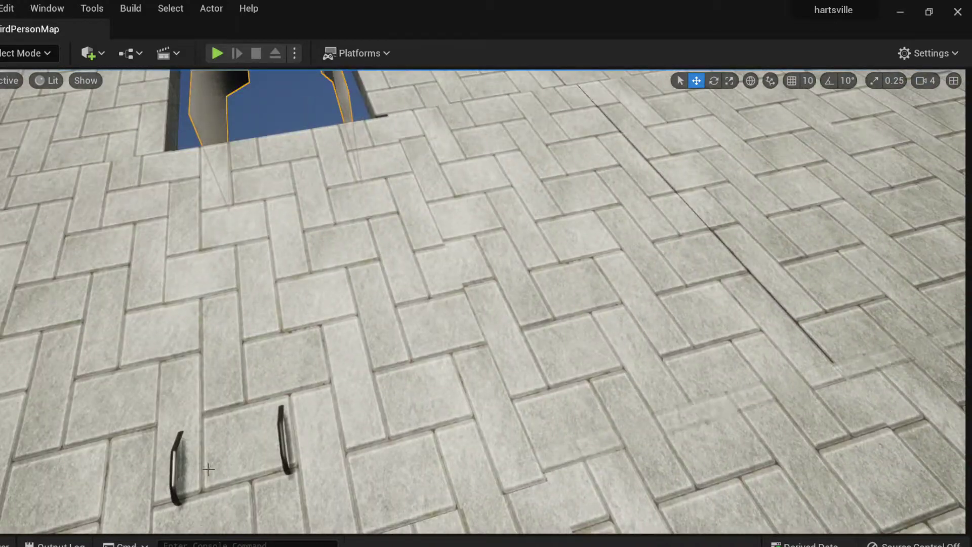
left_click(173, 472)
left_click_drag(246, 347, 228, 124)
right_click_drag(228, 124, 221, 122)
right_click_drag(279, 167, 241, 121)
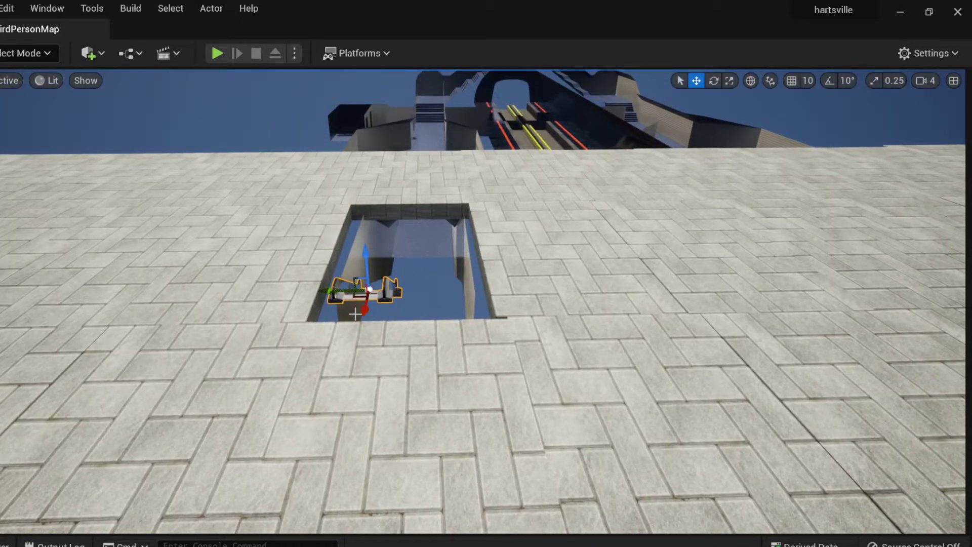
left_click_drag(330, 290, 373, 287)
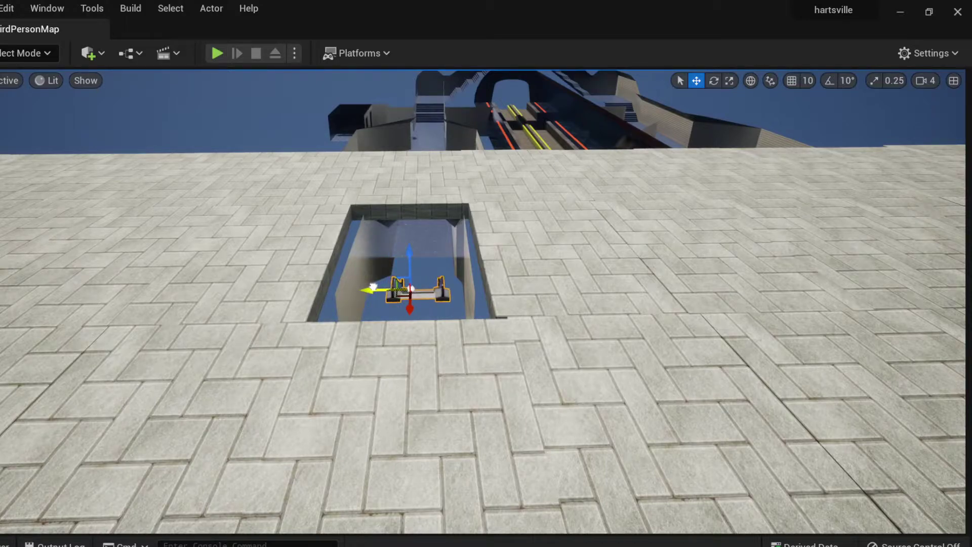
- Widen the paving slabs on both long sides of the opening to close the gaps beside the tiled station walls
right_click_drag(386, 291, 381, 280)
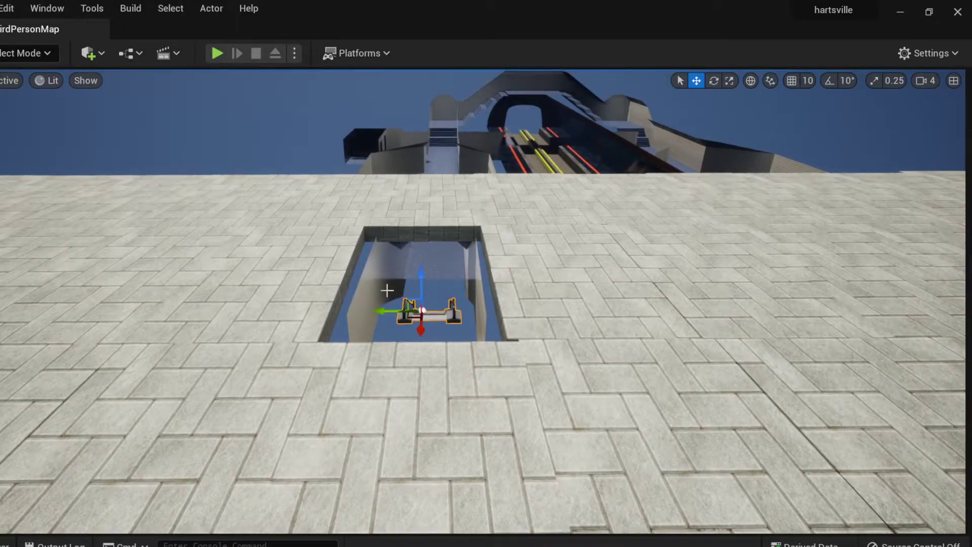
scroll(387, 285, "up", 1)
scroll(387, 286, "up", 4)
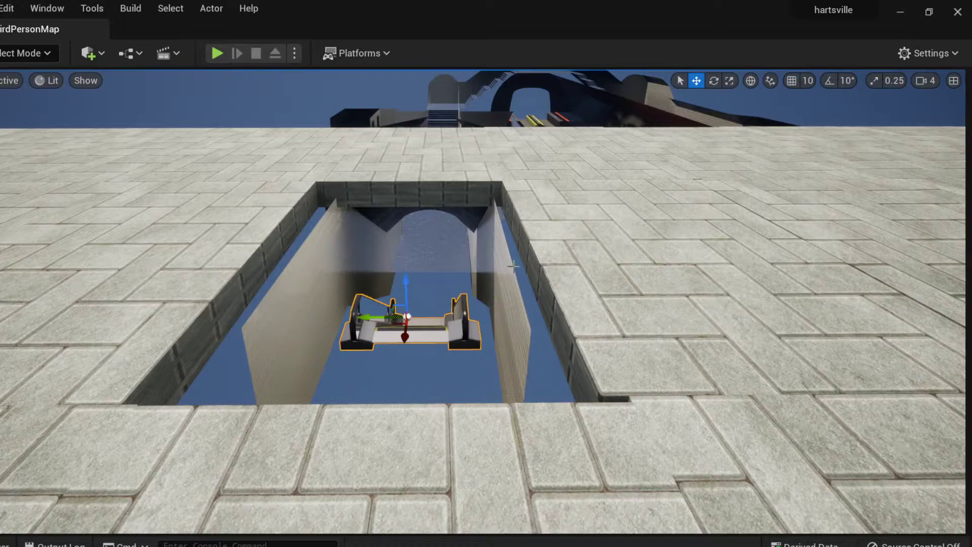
left_click(534, 253)
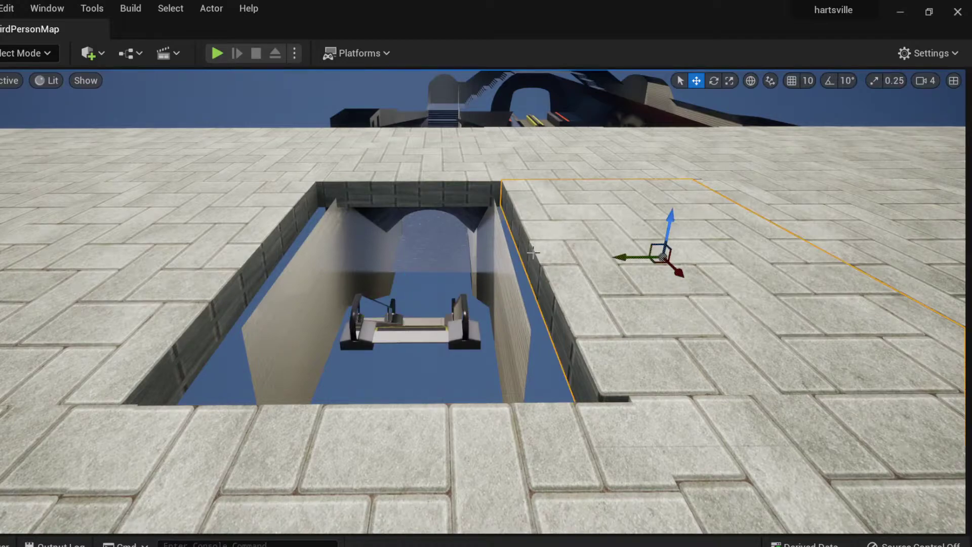
left_click(730, 81)
left_click_drag(629, 262, 618, 264)
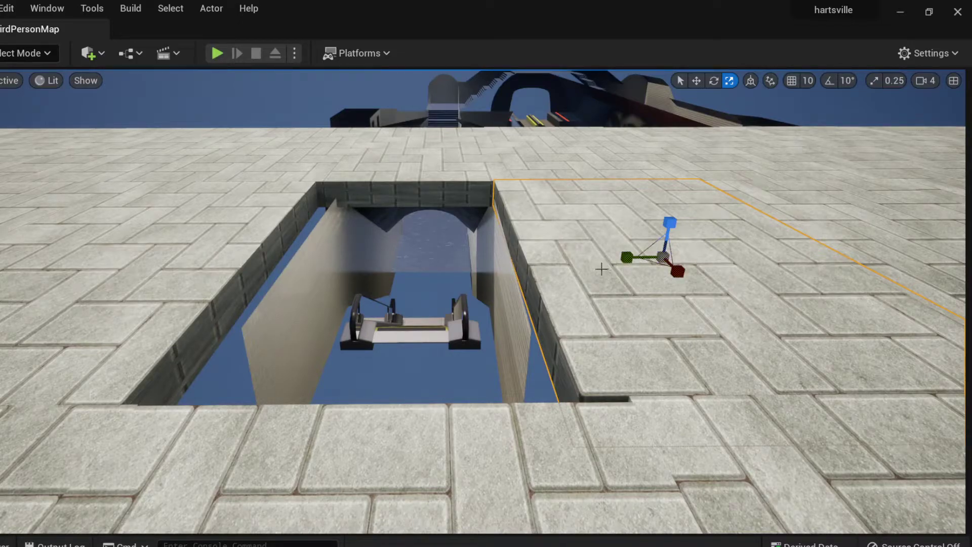
left_click(169, 237)
left_click_drag(88, 260, 97, 260)
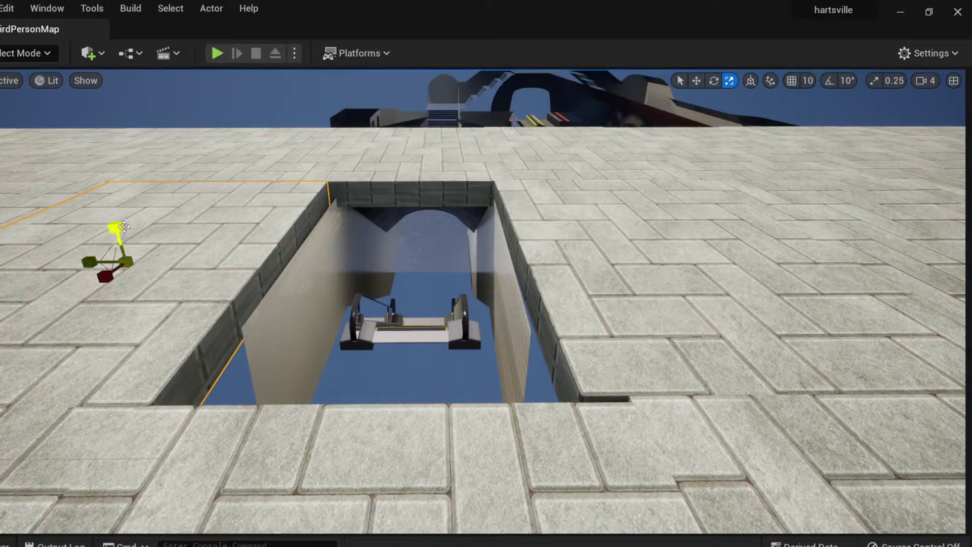
- Thicken the paving slab on the opening's left side and lower it until its top is flush with the surrounding plaza
left_click_drag(121, 229, 121, 193)
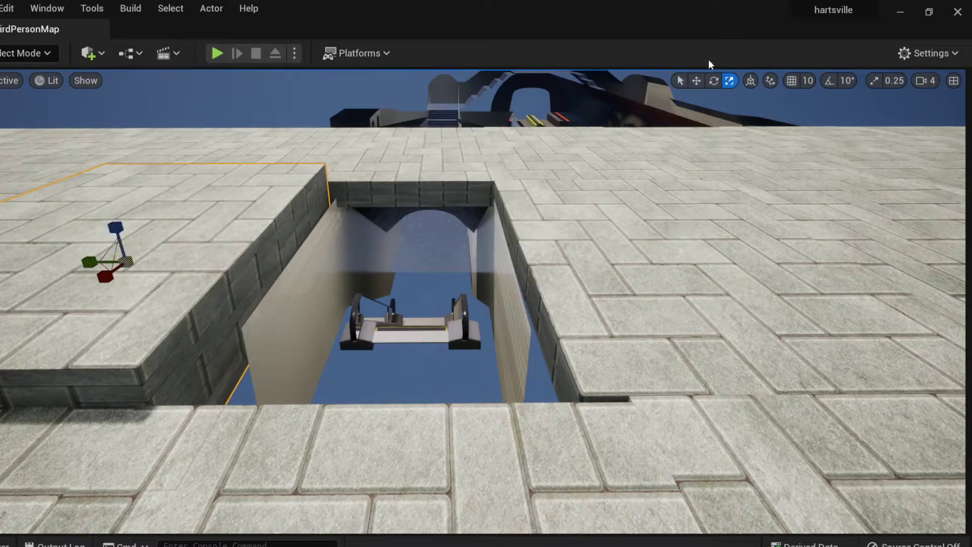
left_click(697, 81)
left_click_drag(115, 229, 120, 249)
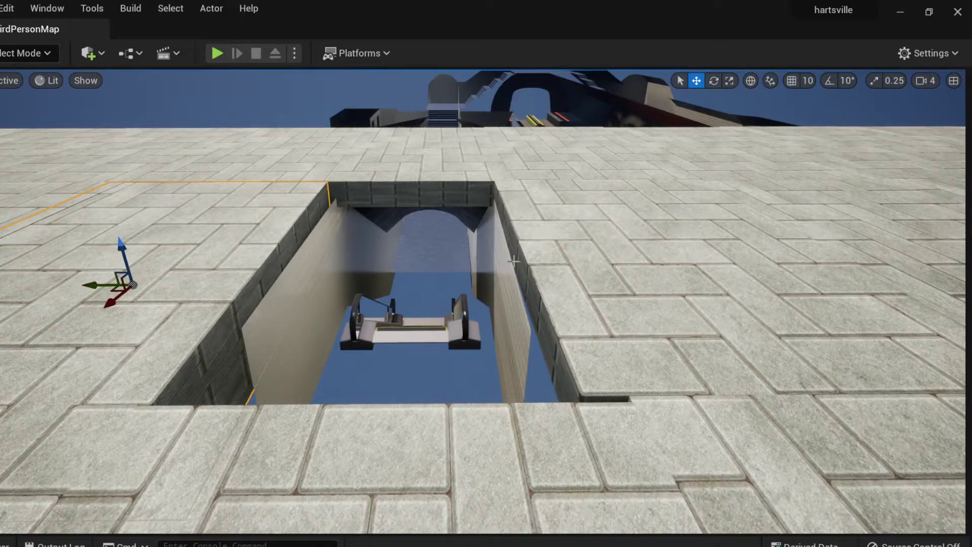
- Thicken the paving slab on the opening's right side and lower it until its top is level with the plaza
left_click(540, 268)
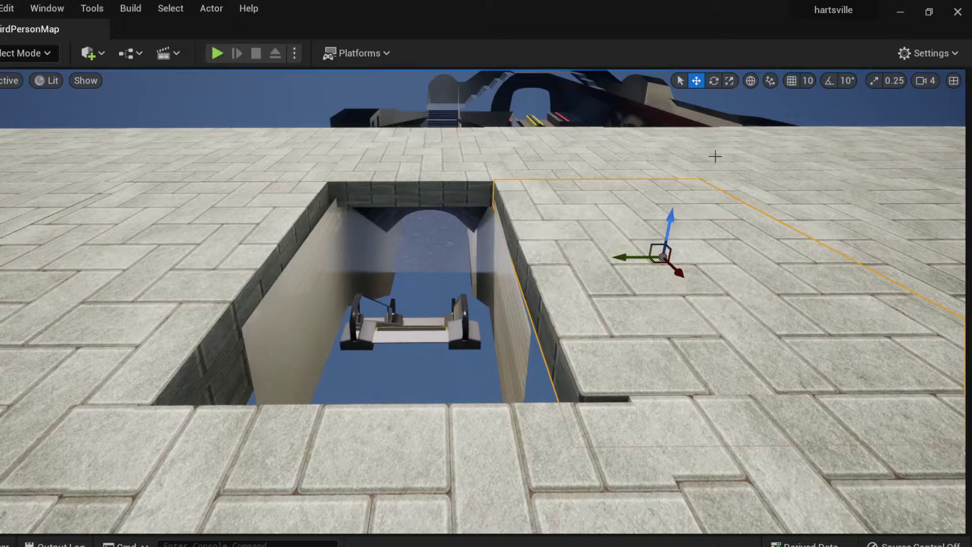
left_click(730, 81)
left_click_drag(669, 223, 669, 168)
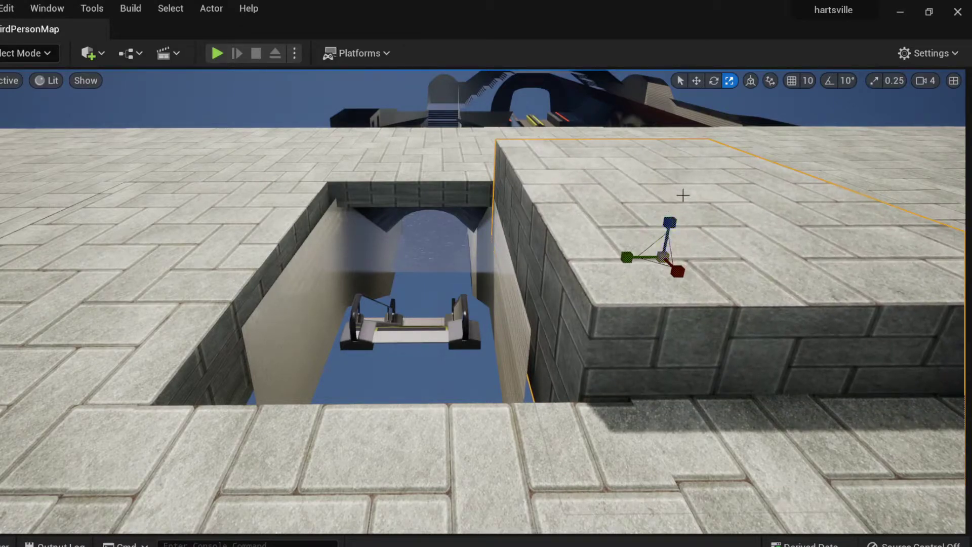
left_click(696, 80)
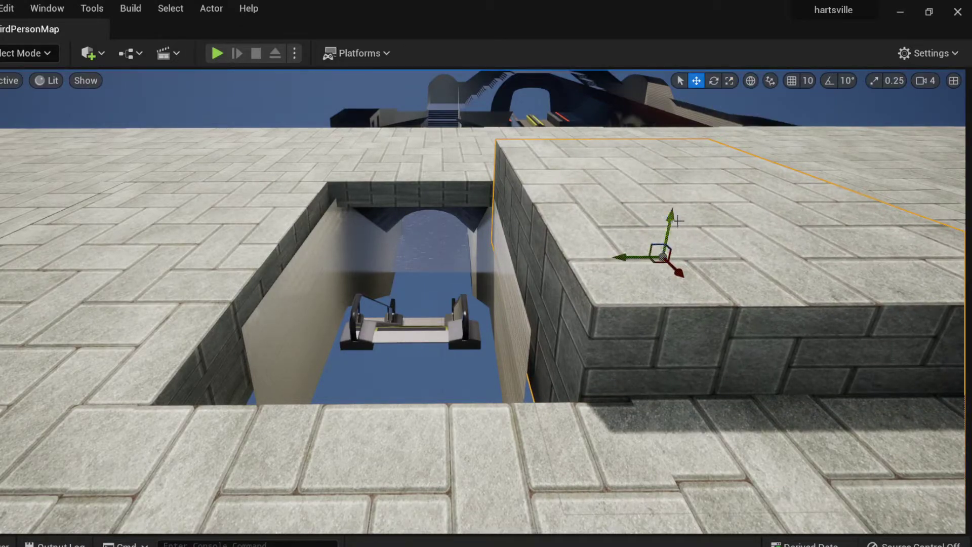
left_click_drag(676, 218, 655, 271)
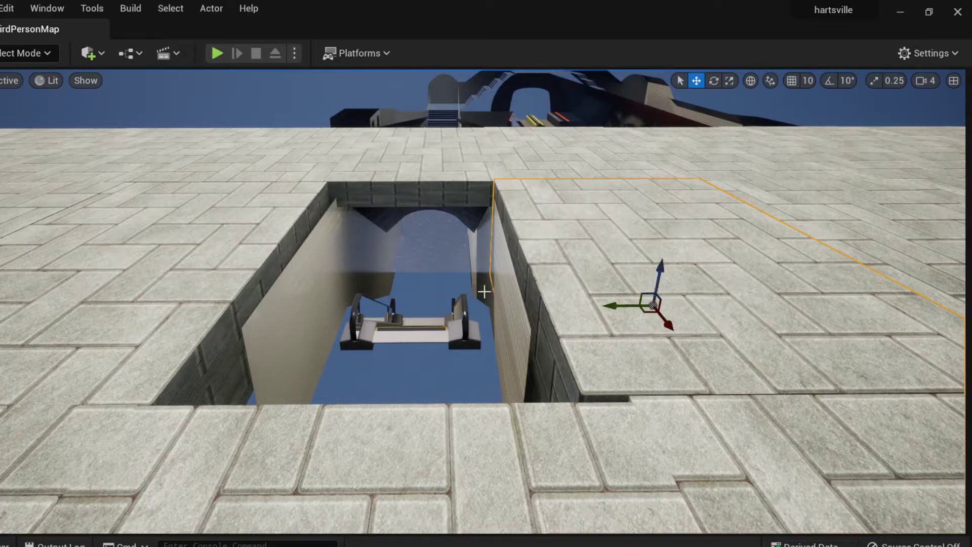
left_click(445, 280)
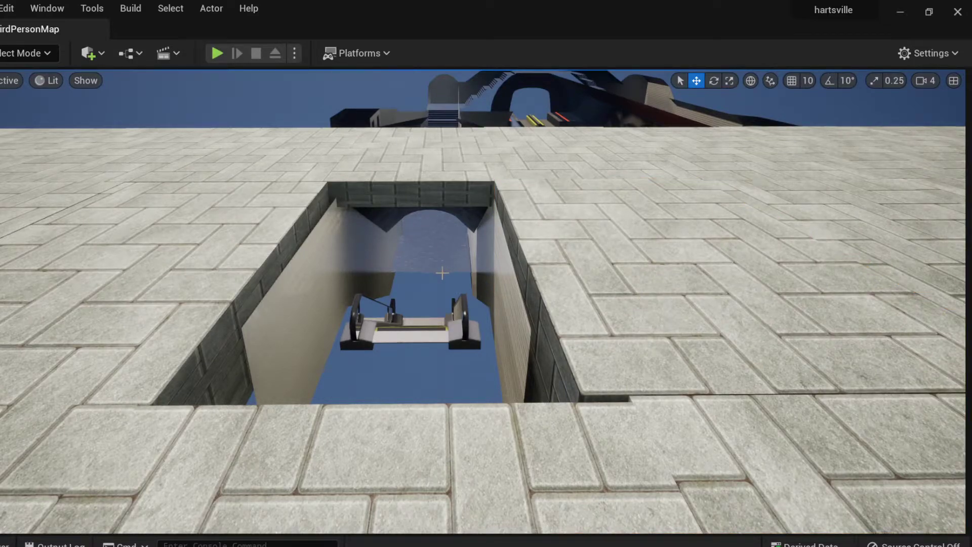
left_click(628, 257)
left_click_drag(660, 270, 660, 270)
left_click(428, 306)
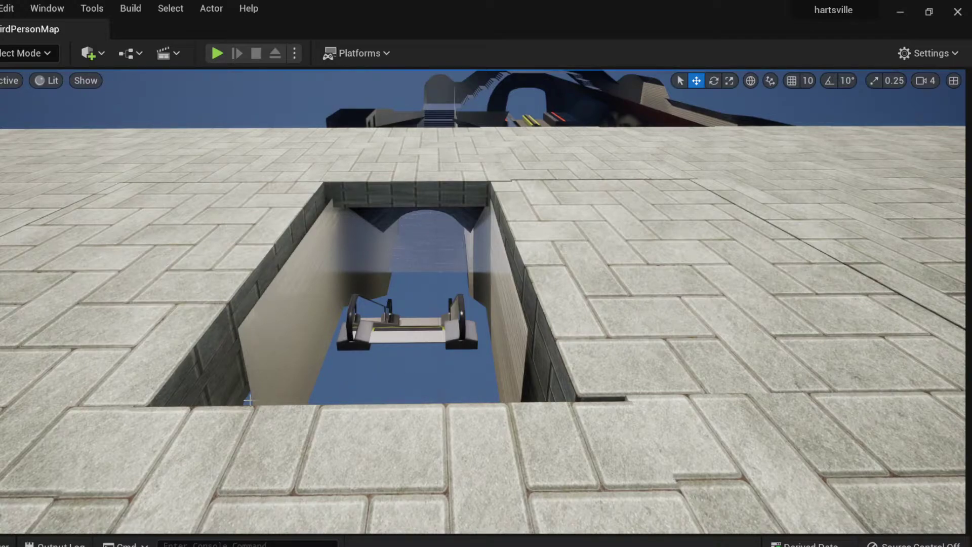
- Scale the escalator in the opening longer along its run and wider towards the tiled side walls
left_click(412, 329)
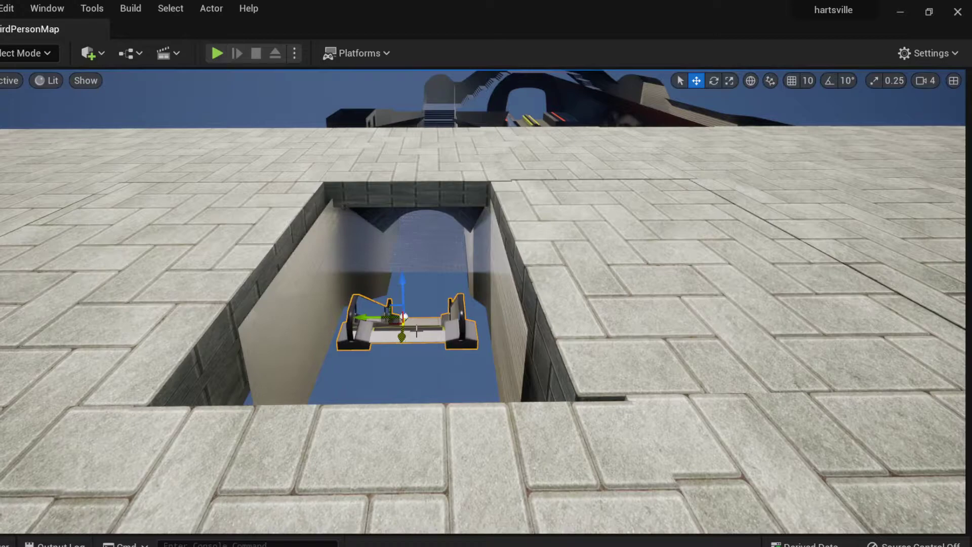
left_click(729, 80)
left_click_drag(407, 338, 406, 431)
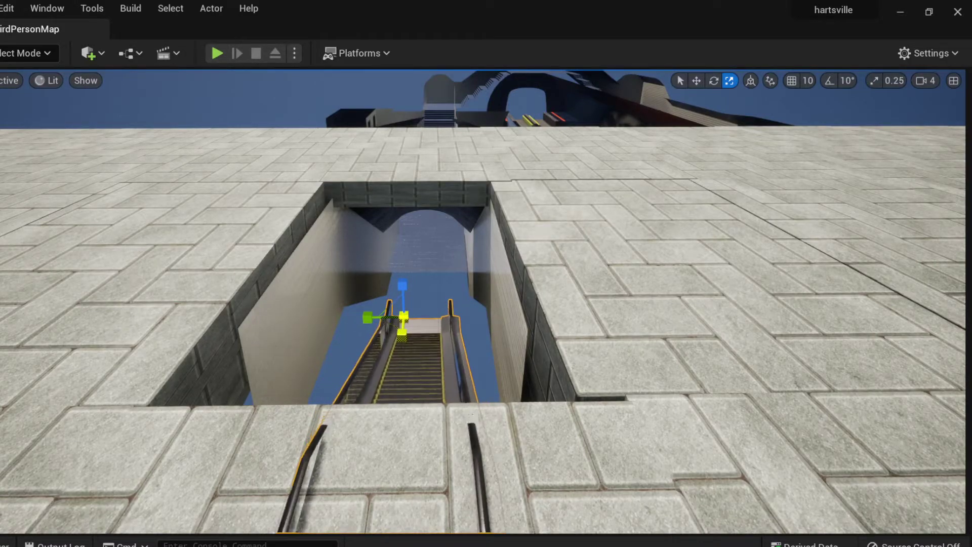
left_click_drag(368, 317, 323, 321)
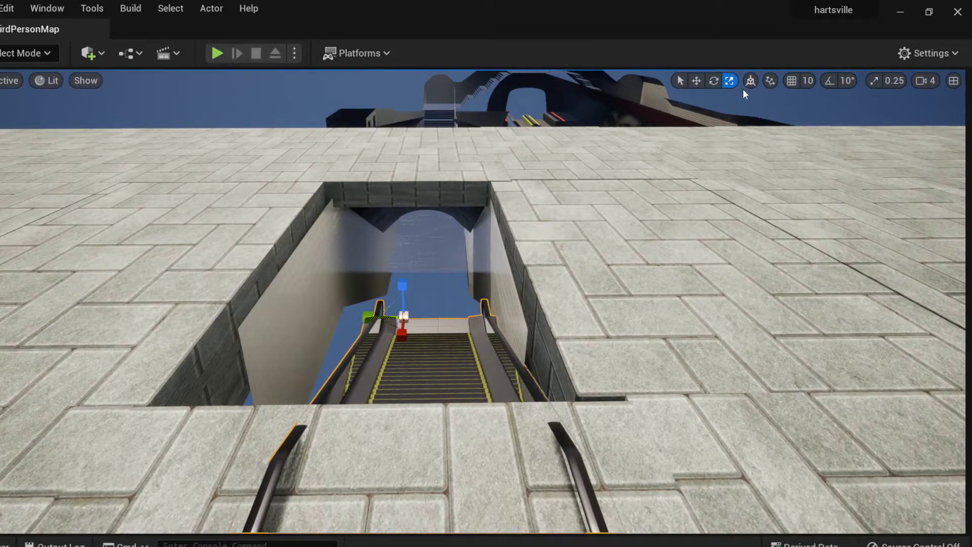
- Raise the enlarged escalator to plaza level and shift it sideways to fit between the opening's side walls
left_click(694, 82)
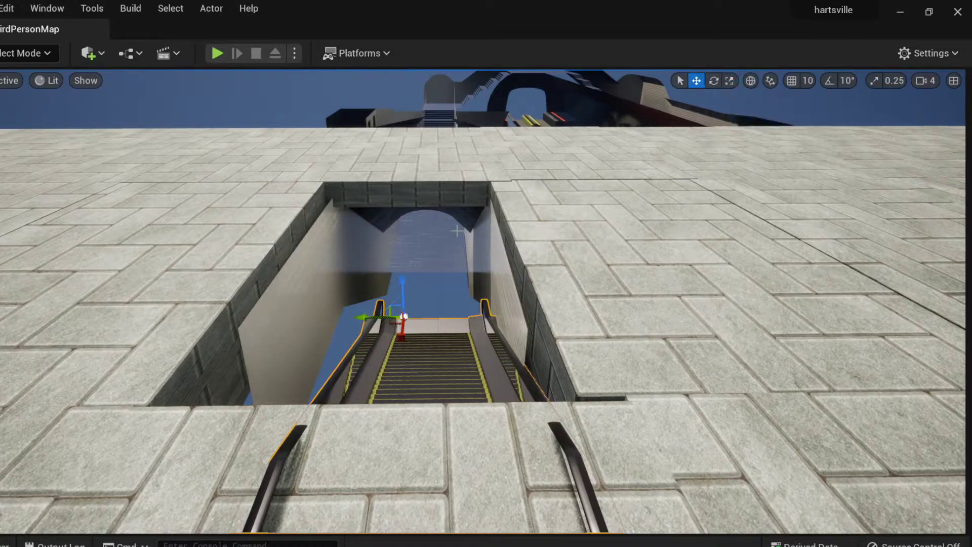
left_click_drag(404, 281, 413, 261)
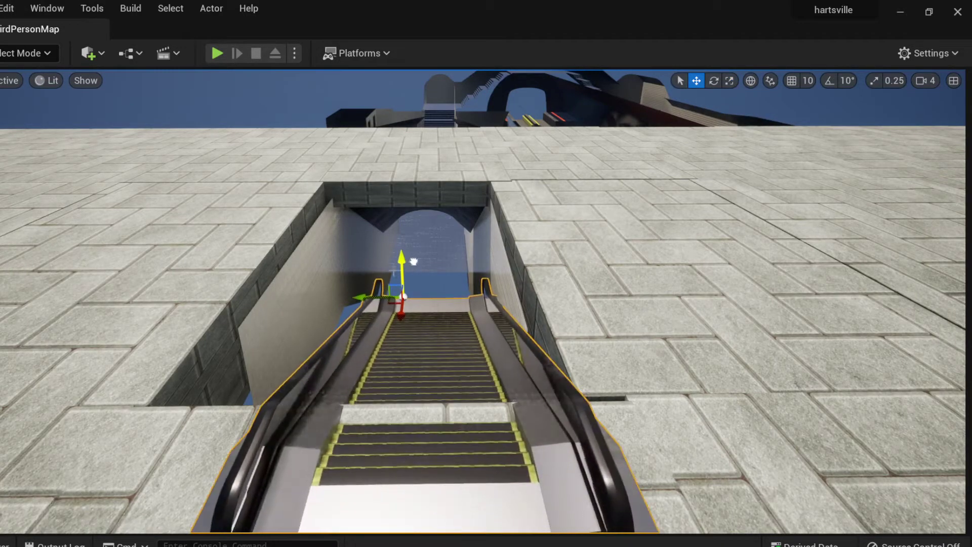
left_click_drag(364, 297, 409, 276)
mouse_move(402, 223)
left_mouse_down()
mouse_move(393, 245)
mouse_move(395, 235)
left_mouse_up()
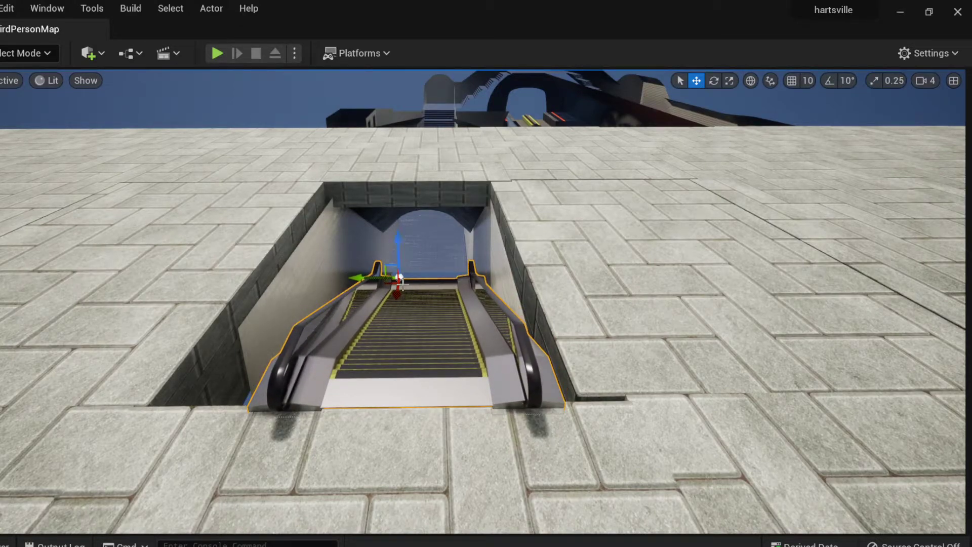
left_click_drag(360, 276, 361, 275)
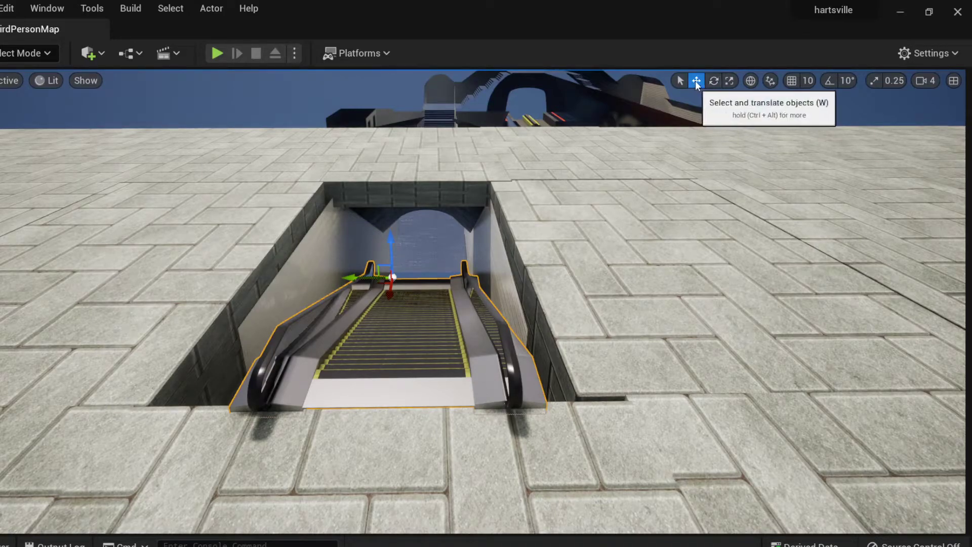
- Scale the escalator longer along its run, then raise it and shift it back within the opening
left_click(730, 81)
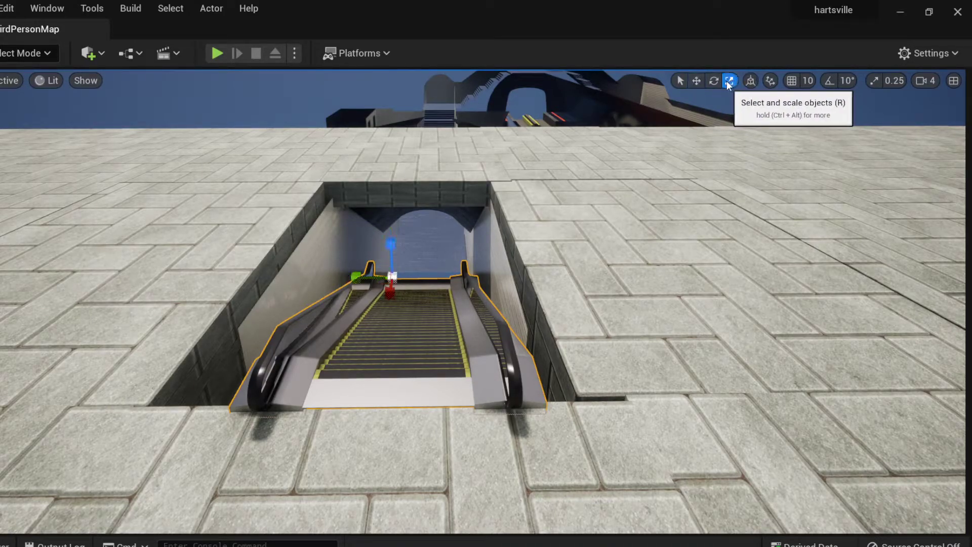
left_click_drag(391, 296, 392, 344)
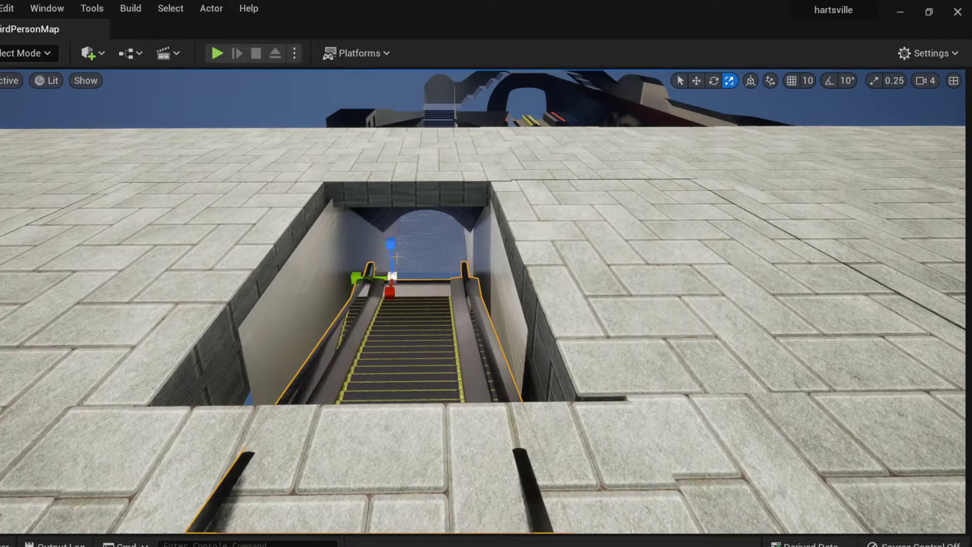
left_click(697, 81)
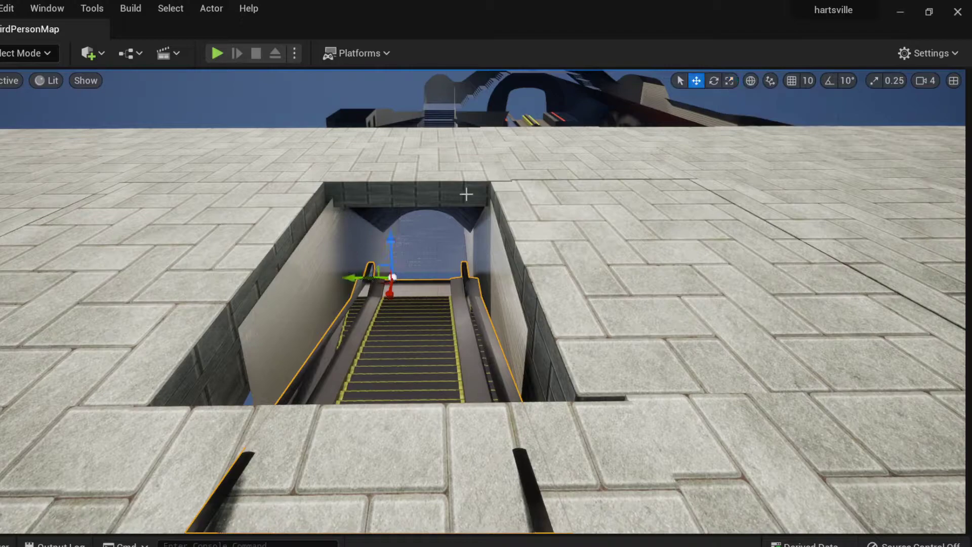
left_click_drag(383, 297, 397, 243)
mouse_move(401, 192)
left_mouse_down()
mouse_move(392, 259)
mouse_move(404, 192)
mouse_move(400, 207)
left_mouse_up()
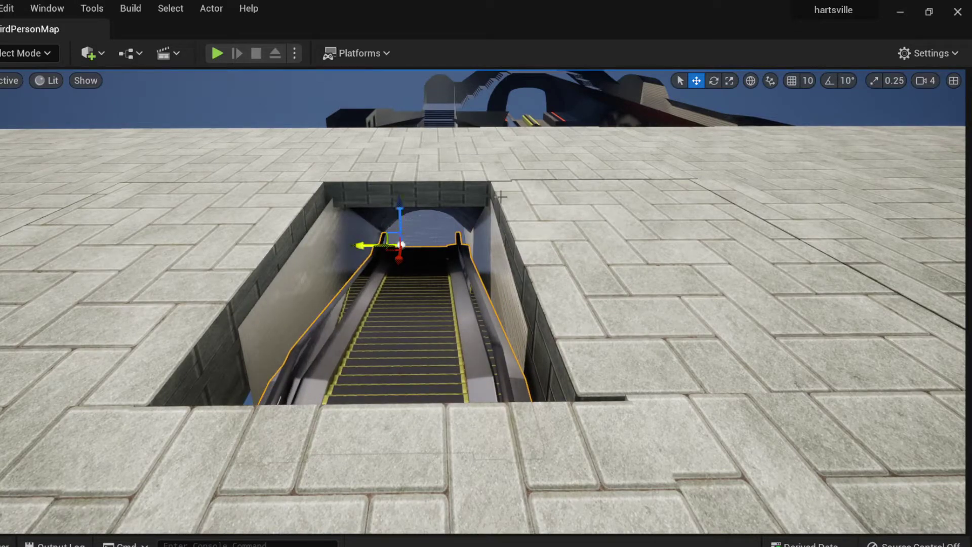
- Tilt the escalator's plaza end upward and lower the escalator inside the opening
left_click(714, 81)
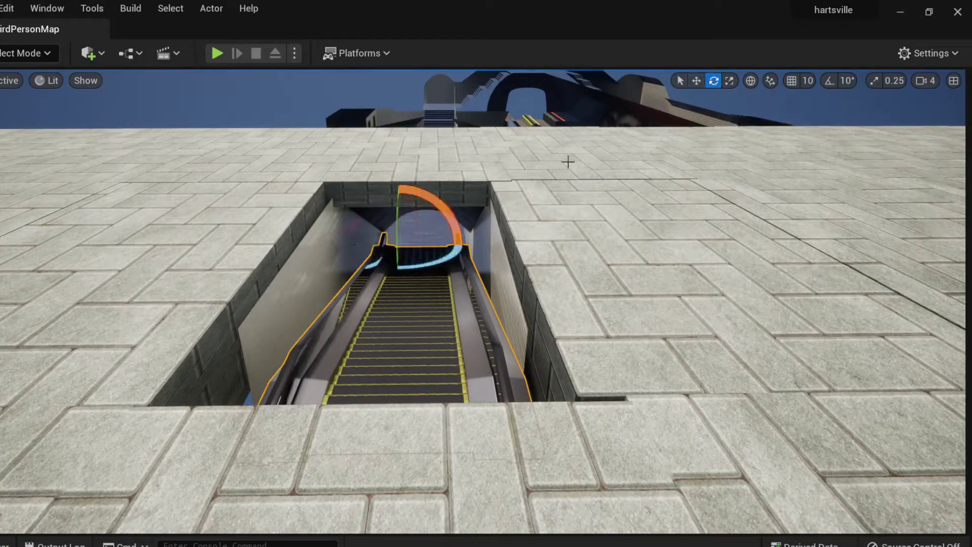
left_click_drag(396, 244, 396, 275)
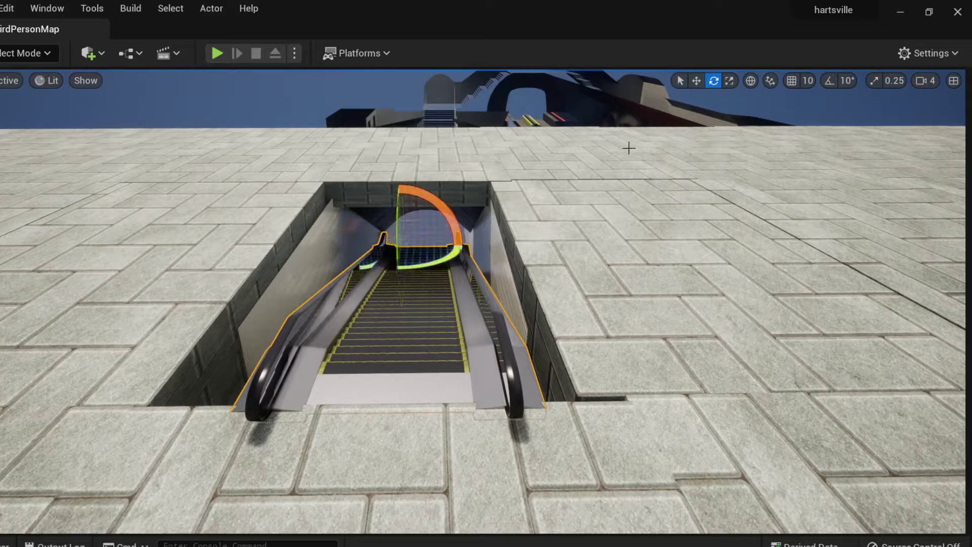
left_click(697, 80)
left_click_drag(397, 209, 396, 232)
- Scale the escalator on all axes and raise it until its top landing clears the plaza paving
left_click(729, 81)
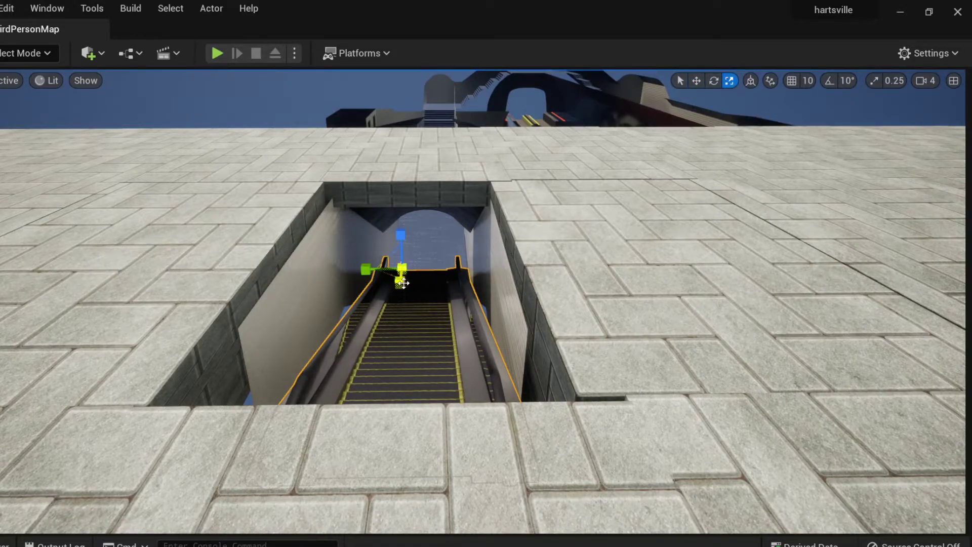
left_click_drag(404, 282, 404, 266)
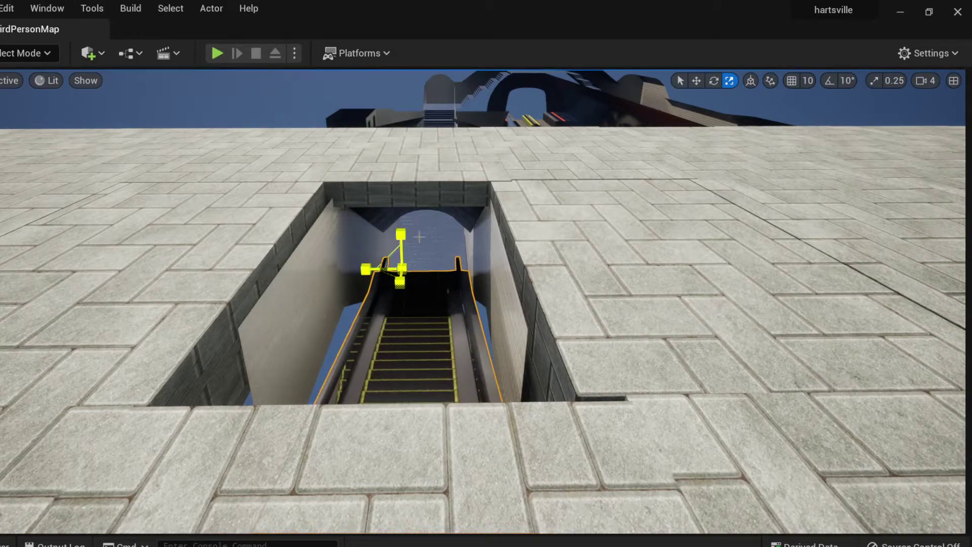
left_click(696, 80)
left_click_drag(397, 231, 416, 198)
left_click_drag(399, 254, 403, 204)
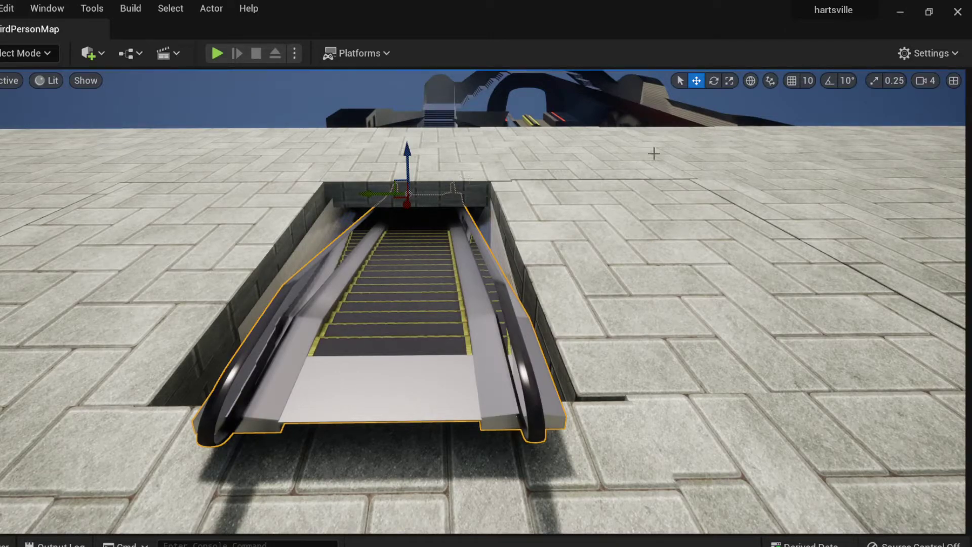
- Adjust the escalator's vertical scale and reposition its height within the opening
left_click(729, 81)
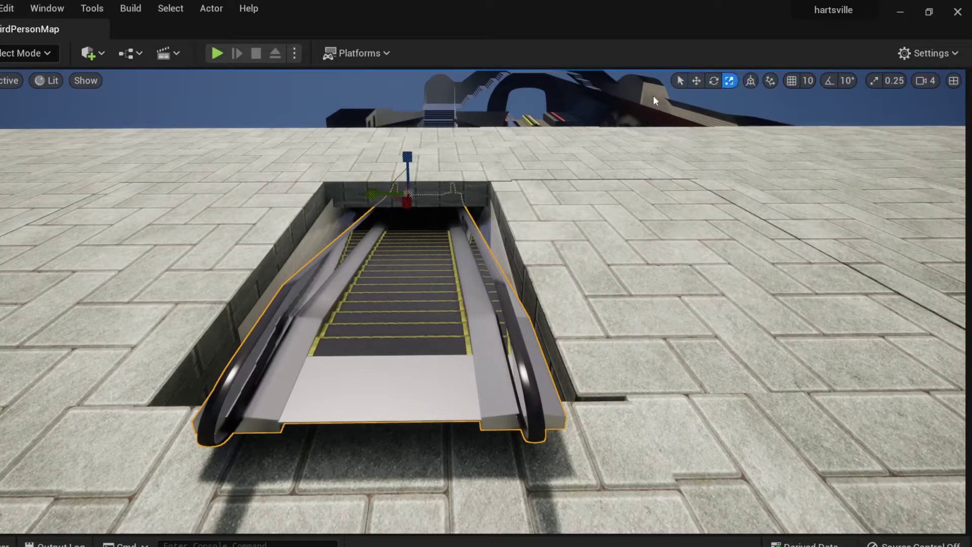
left_click_drag(410, 152, 410, 253)
left_click_drag(408, 157, 389, 231)
left_click(694, 83)
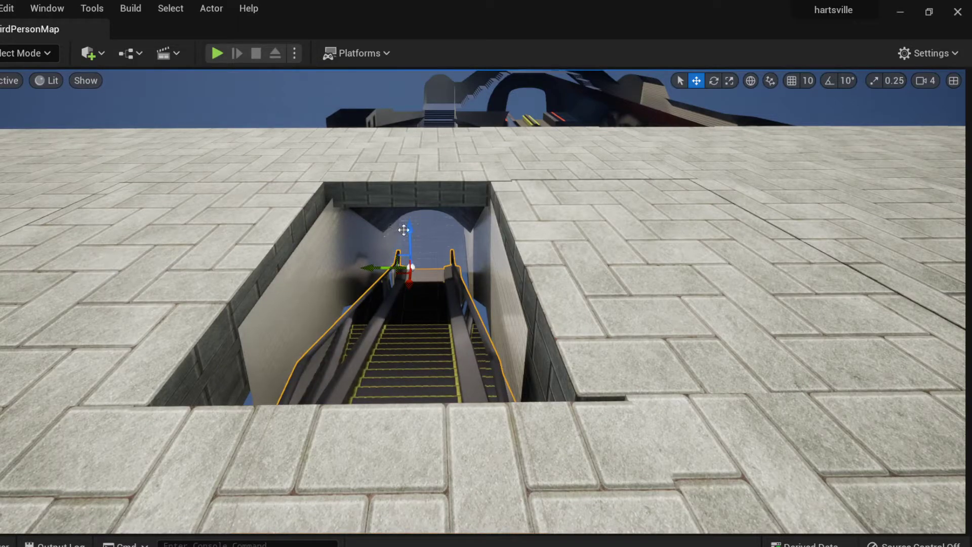
left_click_drag(409, 228, 419, 226)
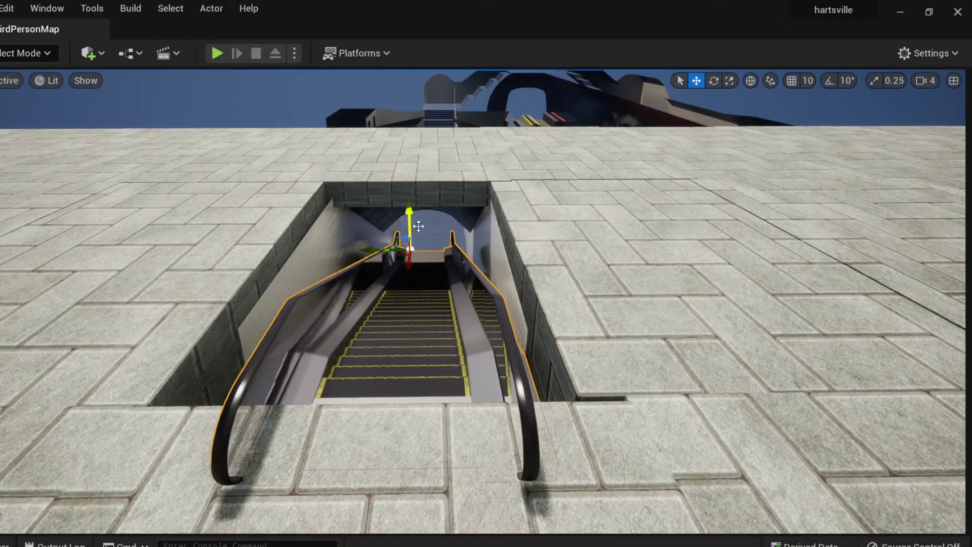
- Rotate the escalator to a shallower slope and lower it until its top landing meets the plaza paving
left_click(712, 81)
left_click_drag(410, 229, 410, 258)
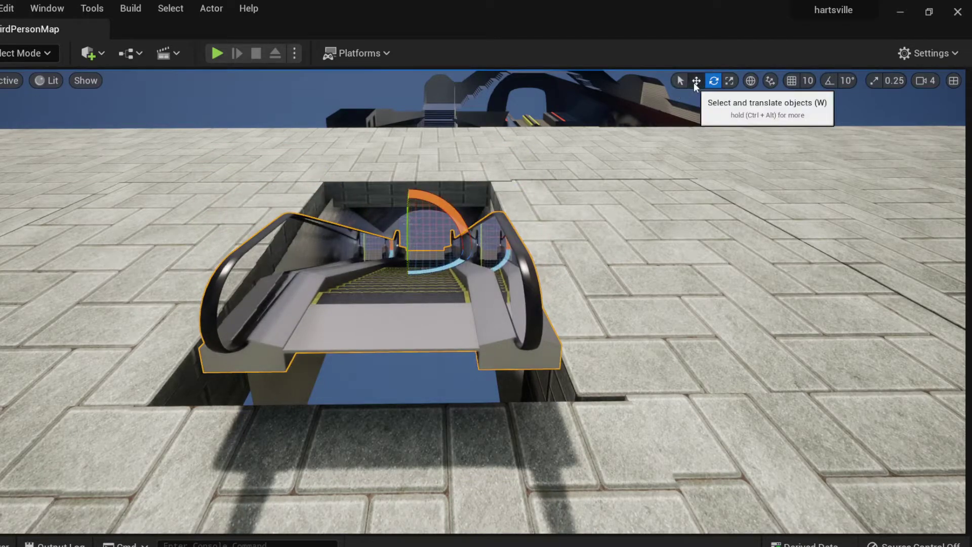
left_click(696, 81)
left_click_drag(409, 223, 402, 286)
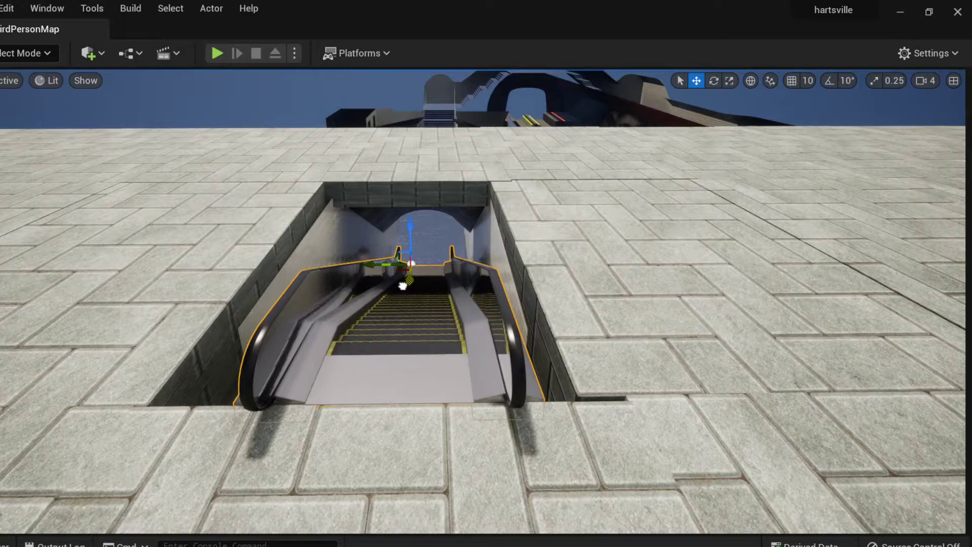
- Slide the escalator along its run at the lower end to close the gap between its landing and the station floor
left_click(440, 232)
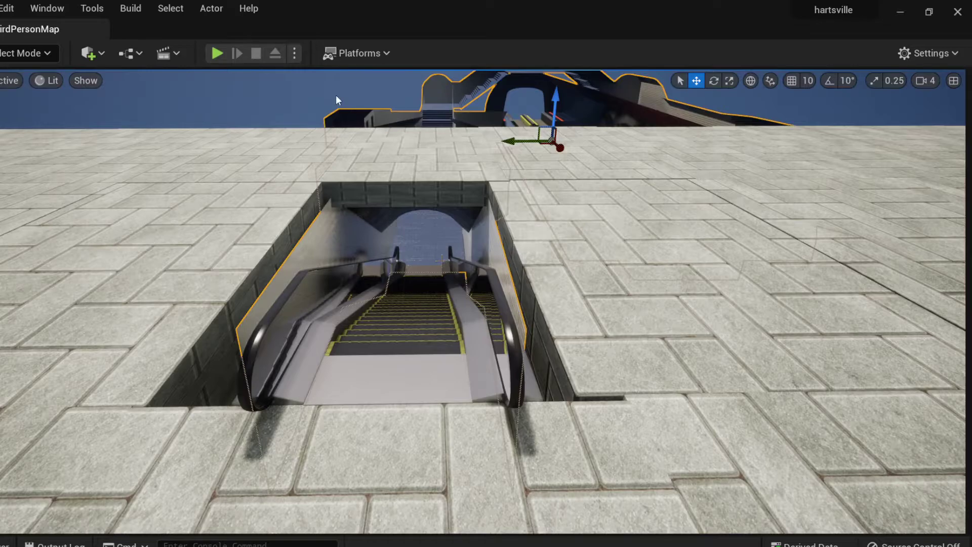
scroll(450, 247, "up", 10)
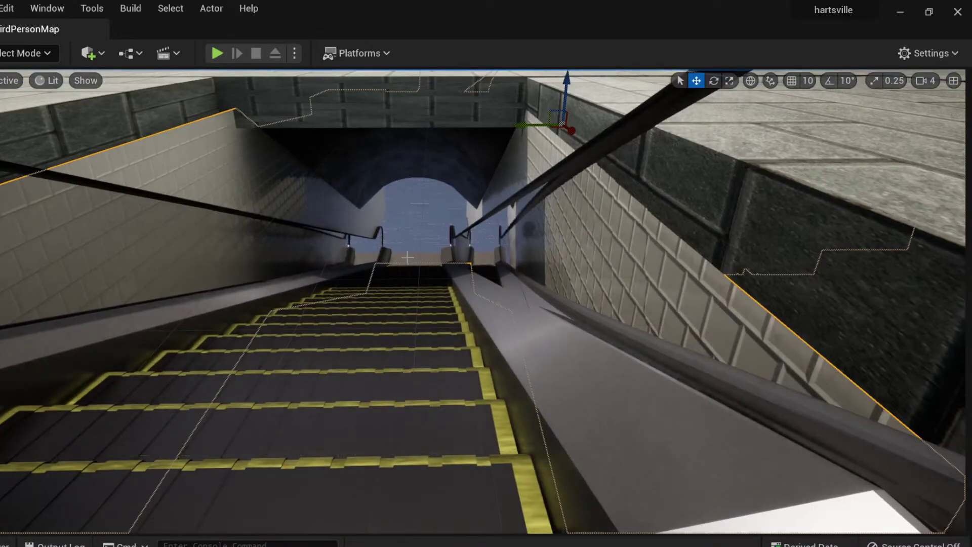
scroll(407, 257, "up", 2)
middle_click_drag(441, 245, 416, 245)
scroll(417, 245, "up", 4)
scroll(416, 245, "up", 4)
scroll(435, 228, "up", 8)
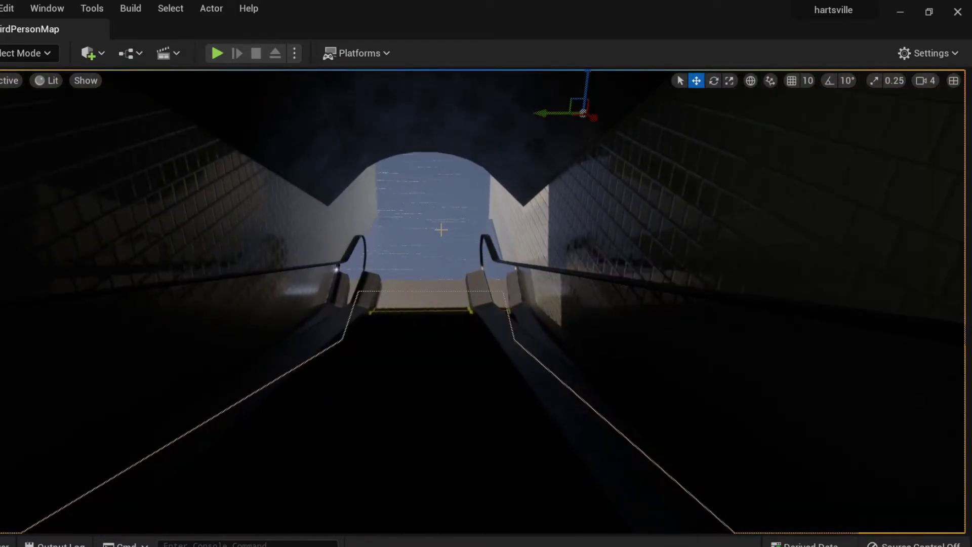
scroll(435, 228, "up", 6)
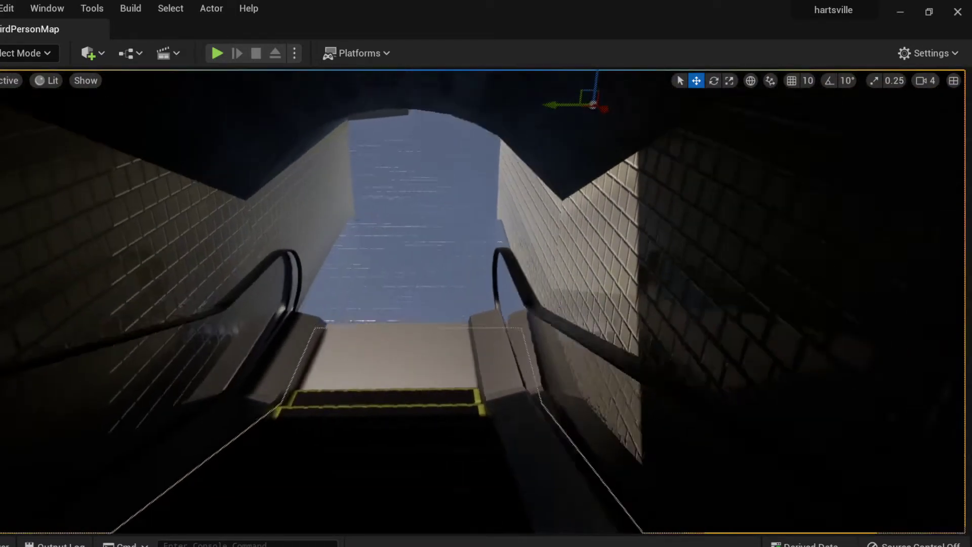
scroll(415, 252, "up", 4)
scroll(416, 252, "up", 4)
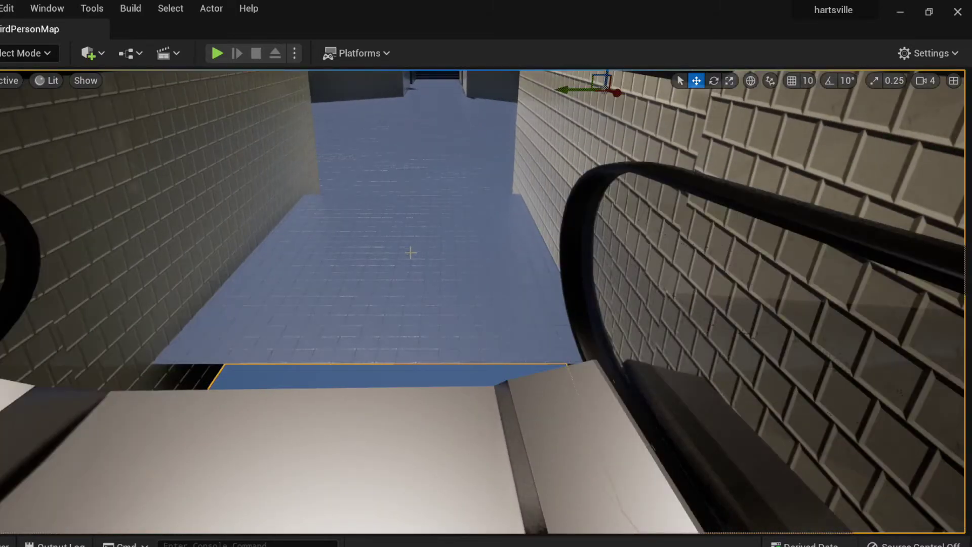
left_click(314, 439)
left_click_drag(162, 396, 170, 383)
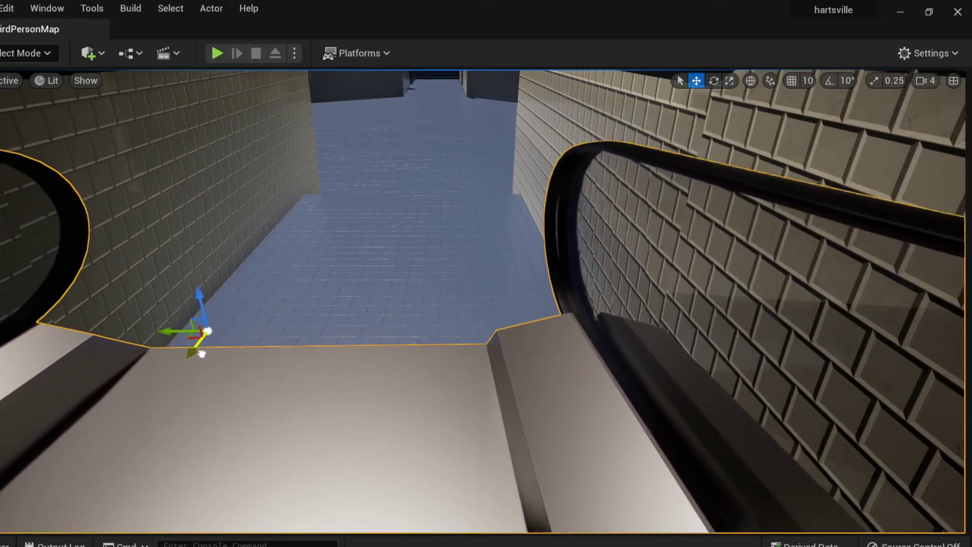
- Slide the paving slab in front of the opening towards the escalator until its edge meets the top landing
right_click_drag(199, 351, 835, 220)
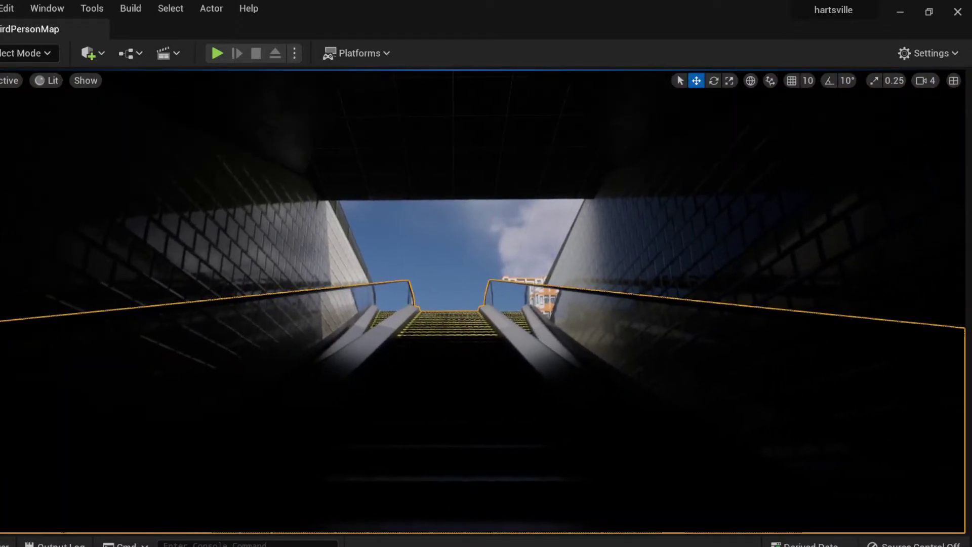
scroll(187, 310, "up", 12)
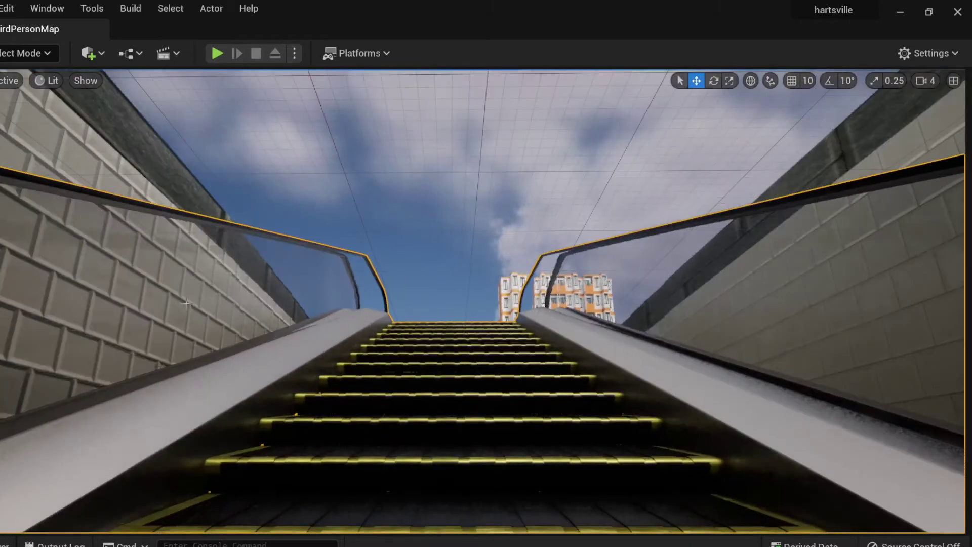
scroll(183, 296, "up", 10)
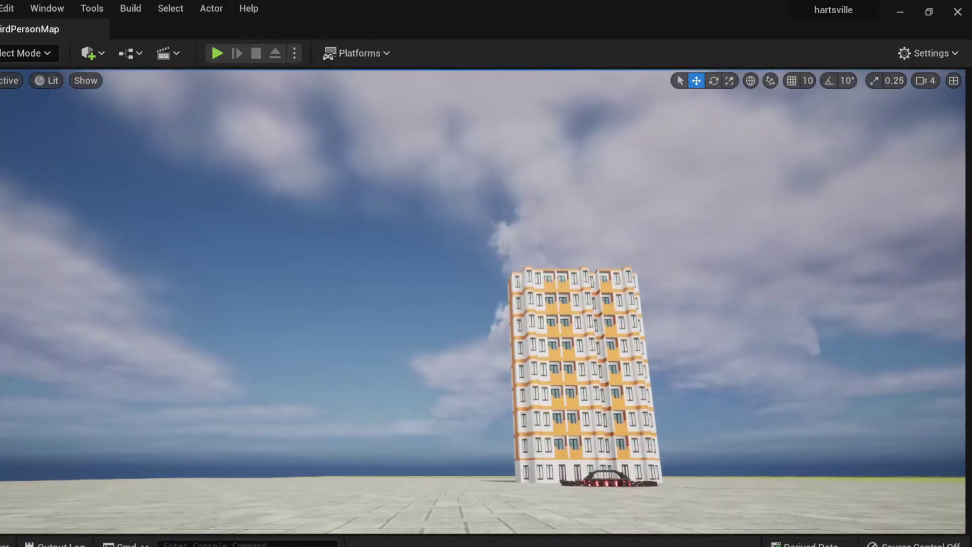
right_click_drag(204, 223, 50, 333)
scroll(205, 226, "up", 10)
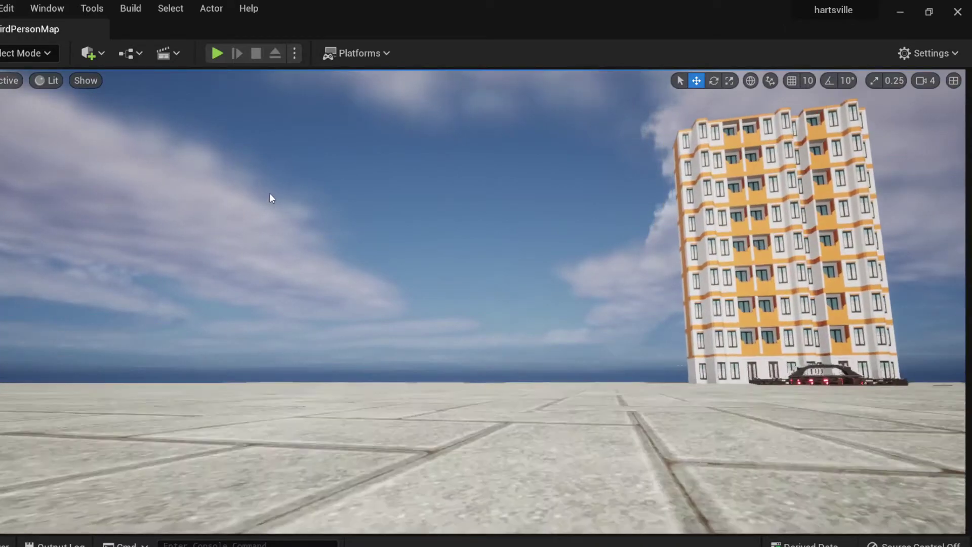
right_click_drag(265, 190, 183, 166)
middle_click_drag(140, 151, 142, 104)
mouse_move(133, 148)
right_mouse_down()
mouse_move(135, 129)
mouse_move(130, 167)
mouse_move(134, 147)
right_mouse_up()
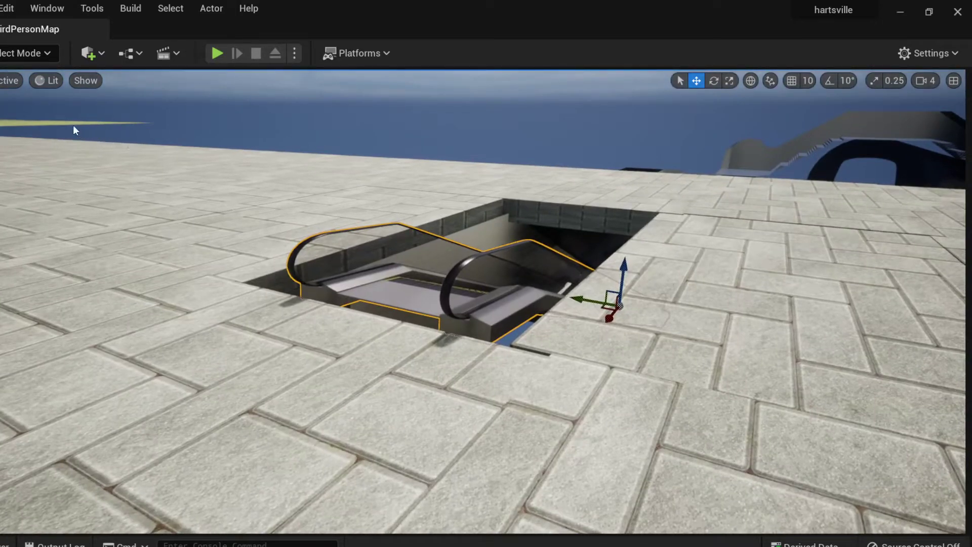
left_click(338, 345)
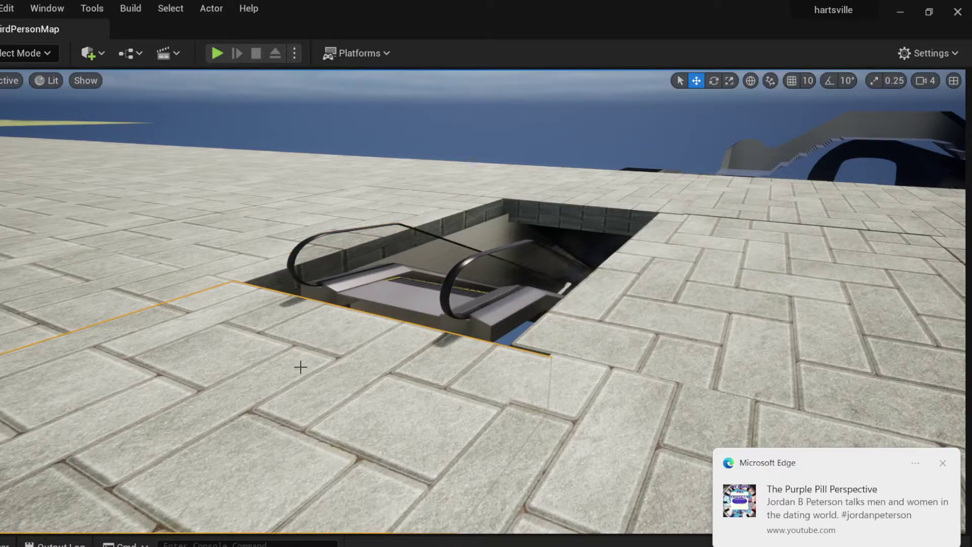
right_click_drag(121, 421, 73, 429)
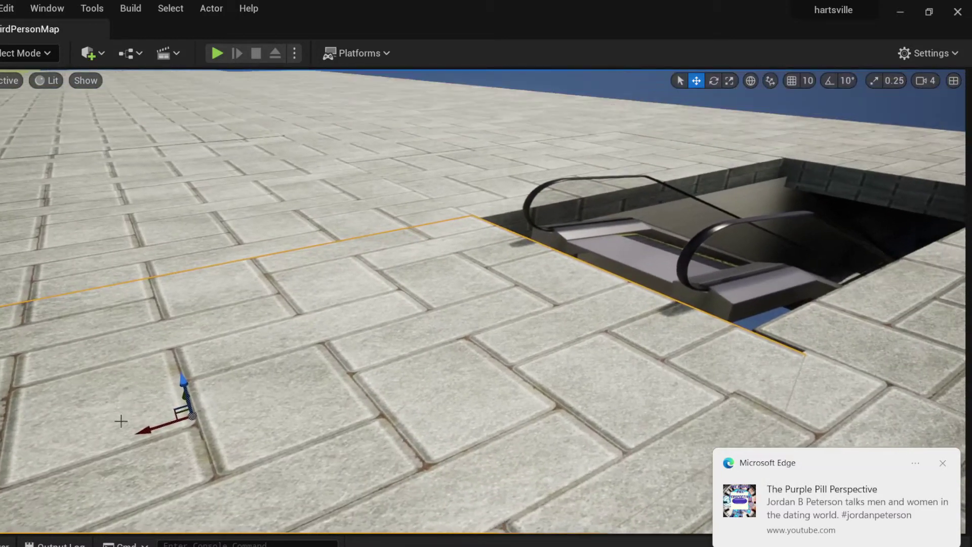
left_click_drag(143, 431, 188, 408)
- Duplicate the stone railing around the other plaza entrance and pull the copy towards the escalator opening
right_click_drag(188, 408, 83, 398)
mouse_move(502, 412)
right_mouse_down()
mouse_move(598, 393)
mouse_move(628, 398)
mouse_move(495, 412)
right_mouse_up()
key("a")
key("a")
key("d")
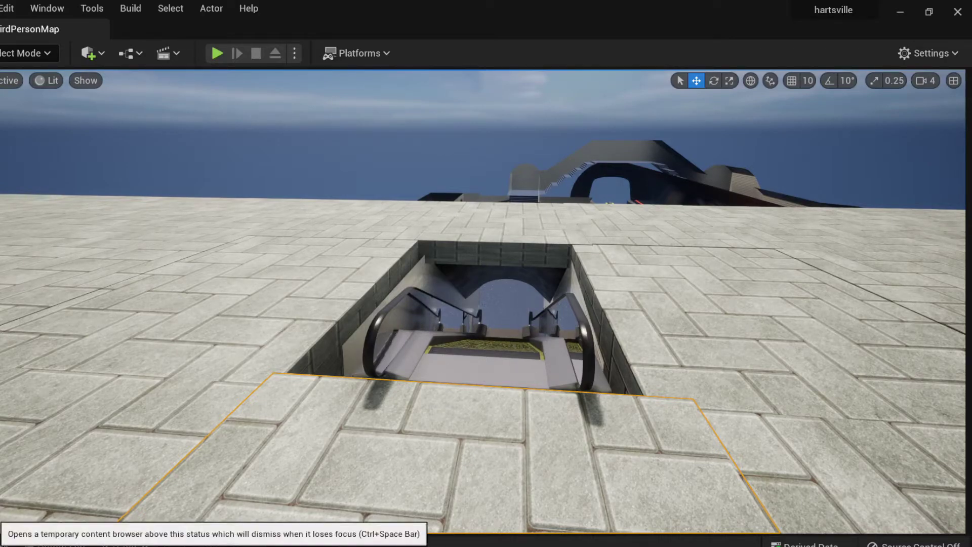
right_click_drag(456, 314, 507, 263)
right_click_drag(70, 298, 203, 295)
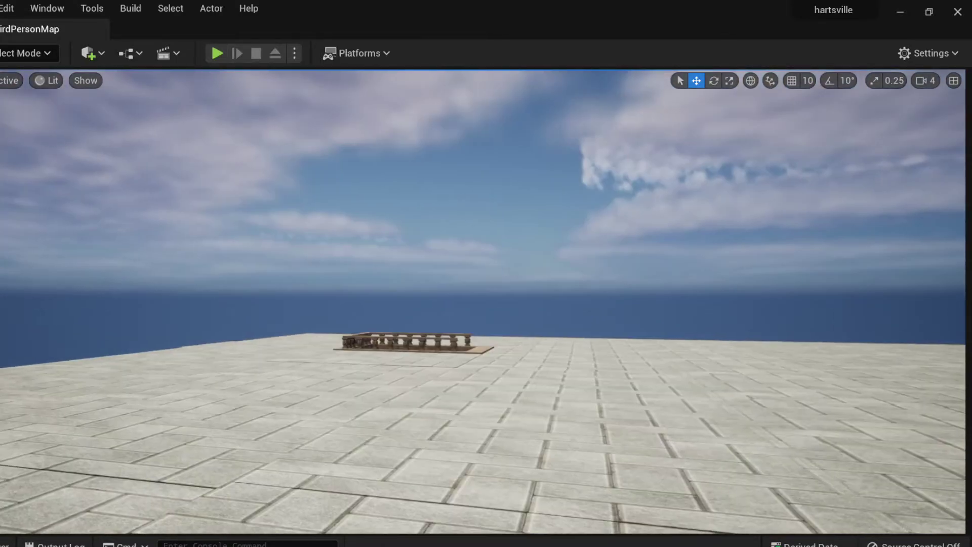
left_click(371, 348)
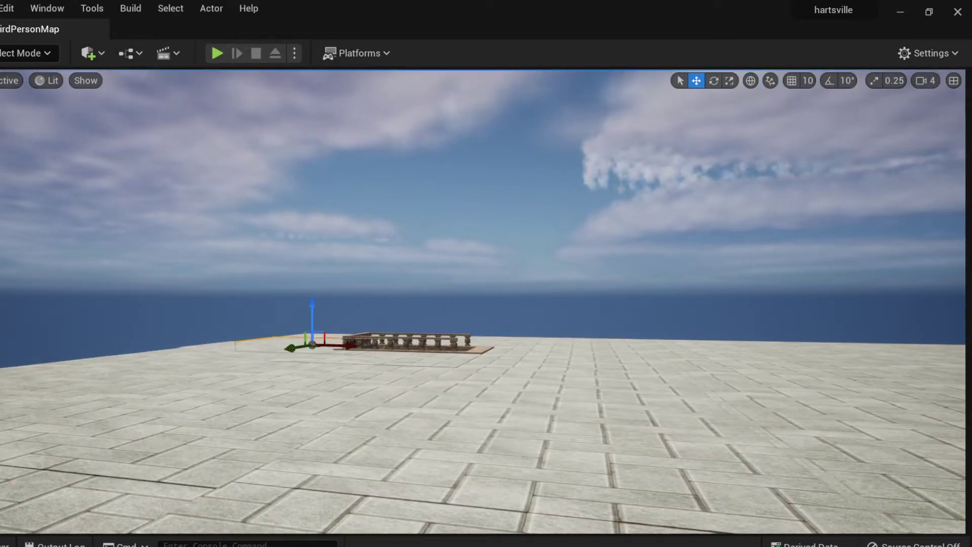
left_click(393, 339)
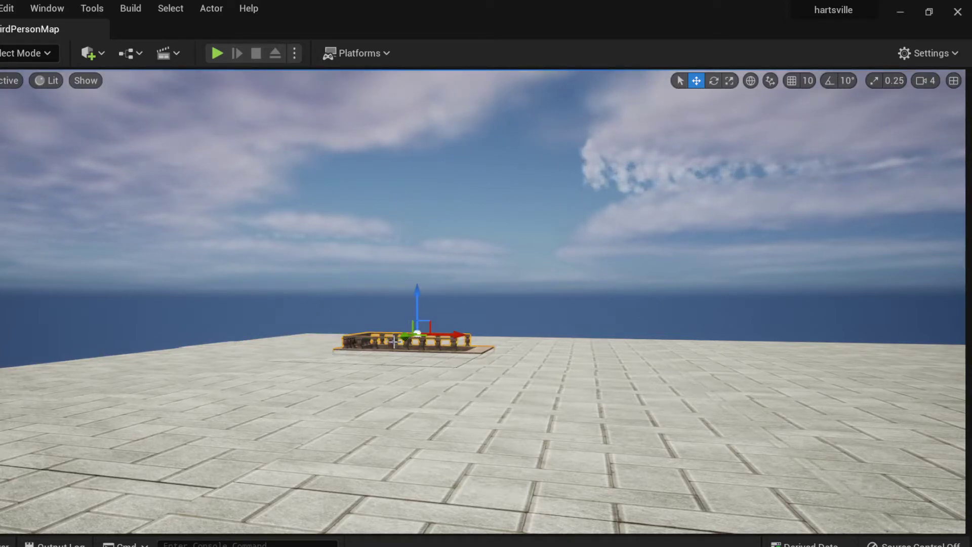
left_click_drag(410, 337, 25, 446, "alt")
- Position the copied railing around the escalator opening and lower its base onto the paving
right_click_drag(223, 399, 74, 428)
left_click_drag(594, 285, 292, 348)
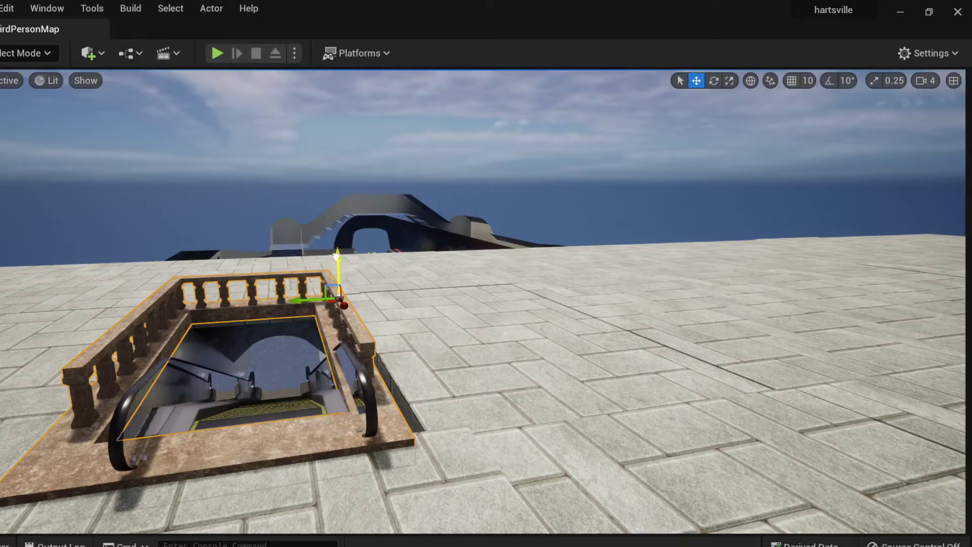
left_click_drag(337, 256, 337, 260)
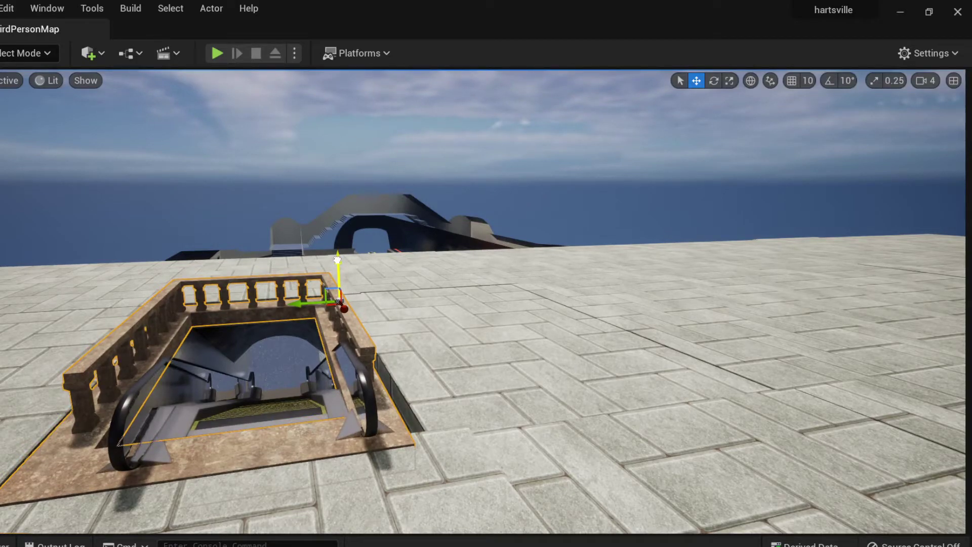
- Widen the copied stone railing slightly and shift it sideways across the escalator opening
left_click(731, 82)
mouse_move(371, 303)
left_mouse_down()
mouse_move(388, 304)
mouse_move(365, 304)
mouse_move(376, 299)
left_mouse_up()
left_click(696, 81)
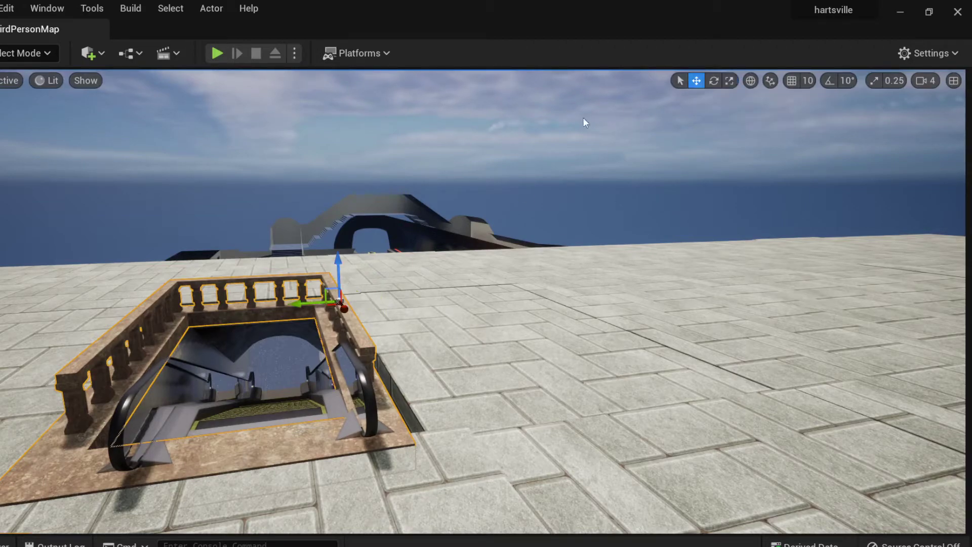
left_click_drag(293, 306, 309, 306)
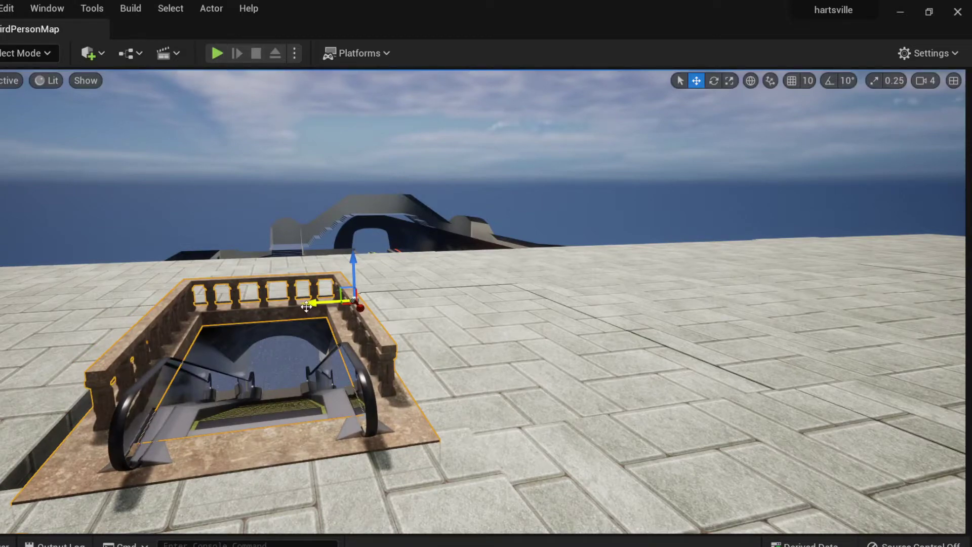
- Narrow the railing slightly, shift it back over the opening and raise its base a little above the escalator landing
left_click(724, 81)
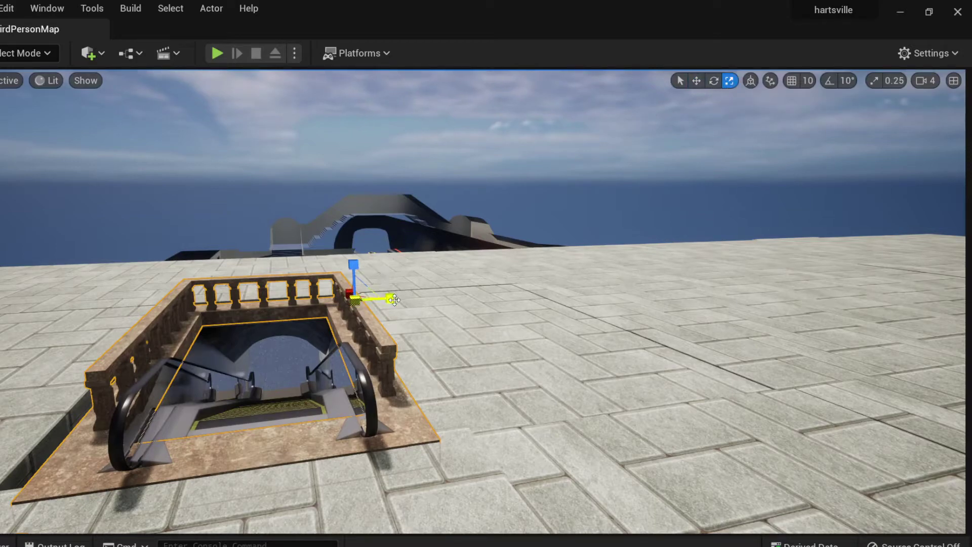
mouse_move(395, 304)
left_mouse_down()
mouse_move(422, 304)
mouse_move(389, 304)
left_mouse_up()
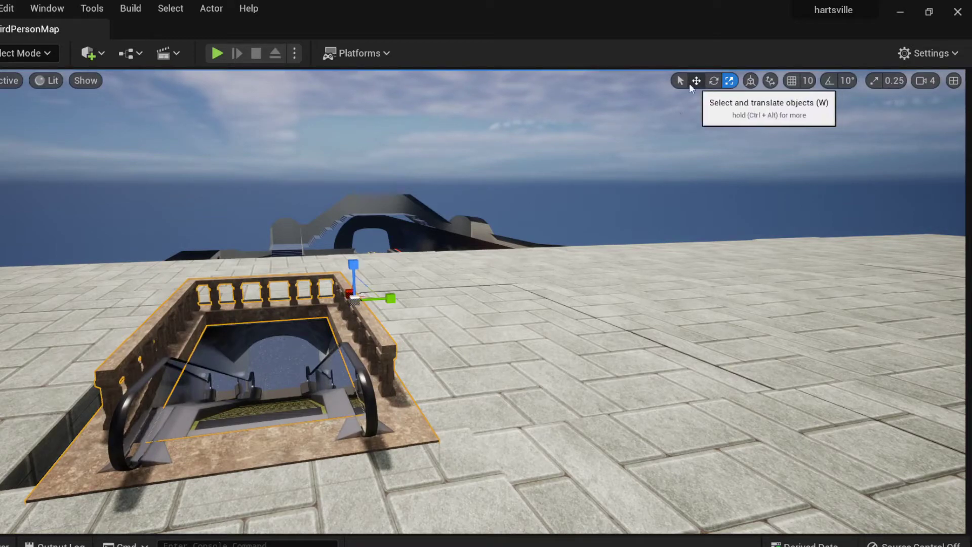
left_click(698, 81)
left_click_drag(314, 304, 297, 307)
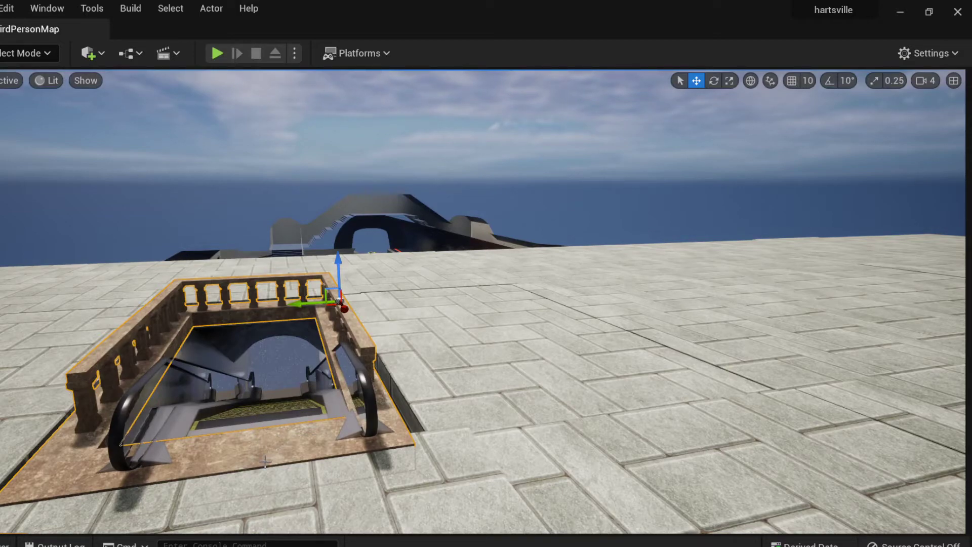
left_click_drag(340, 260, 340, 256)
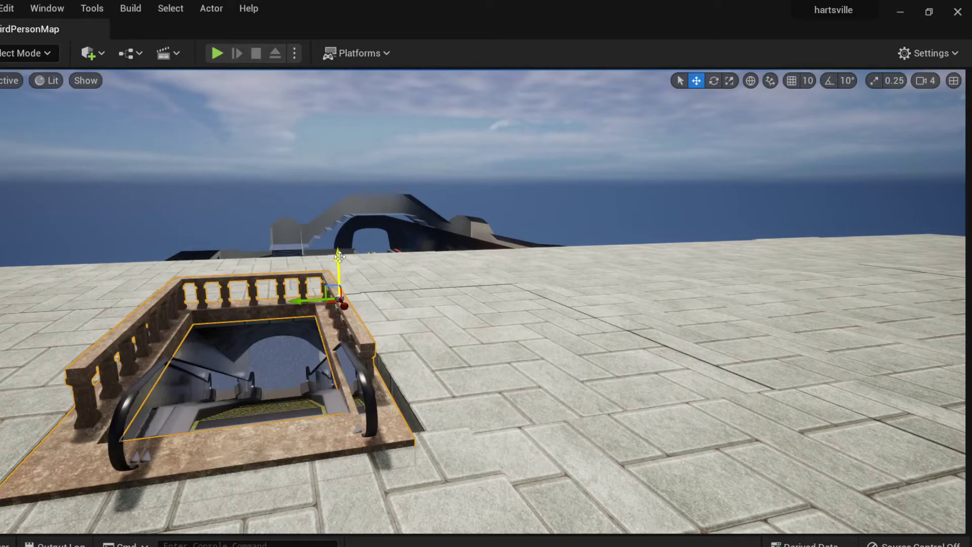
- Slide the escalator back along its run inside the railing frame and adjust its height, nudging the railing to match
left_click(238, 413)
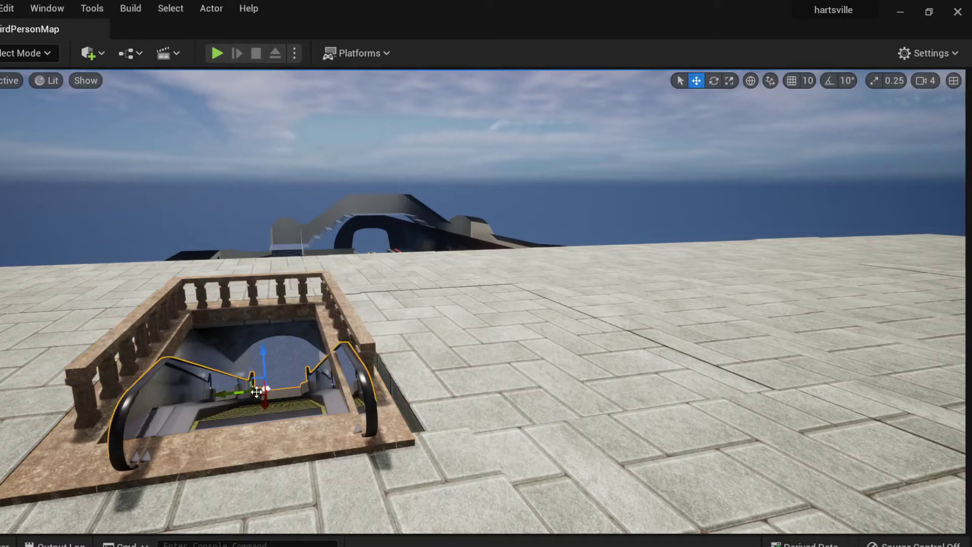
left_click_drag(265, 402, 218, 377)
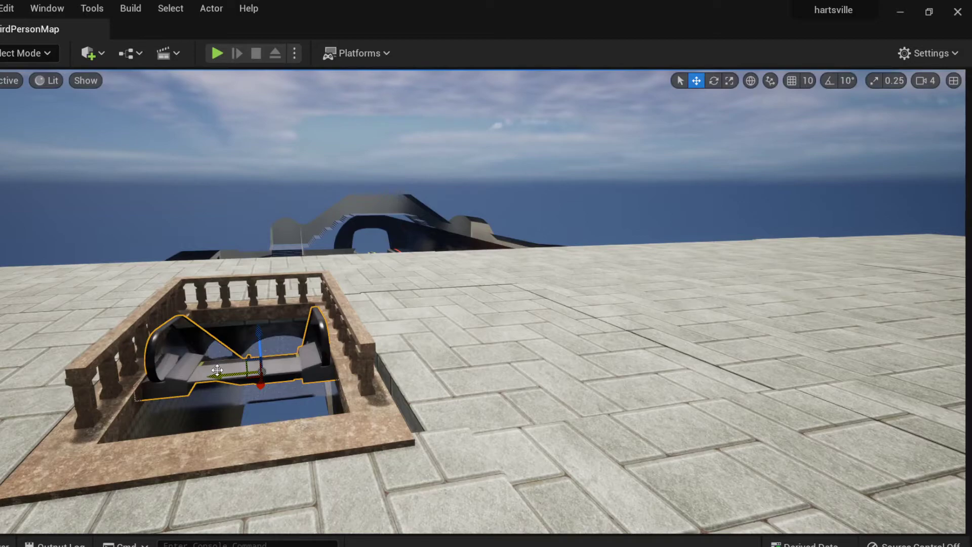
left_click_drag(254, 333, 253, 345)
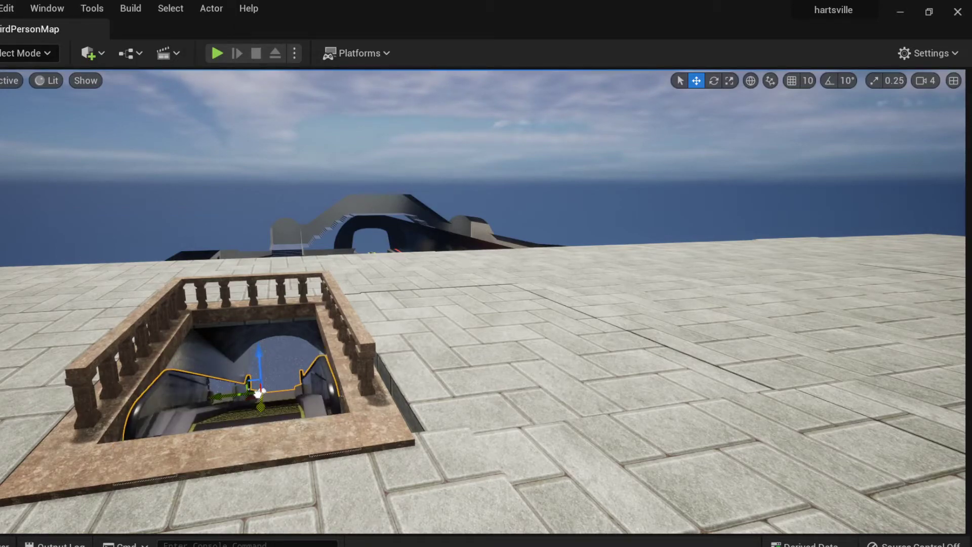
left_click(259, 347)
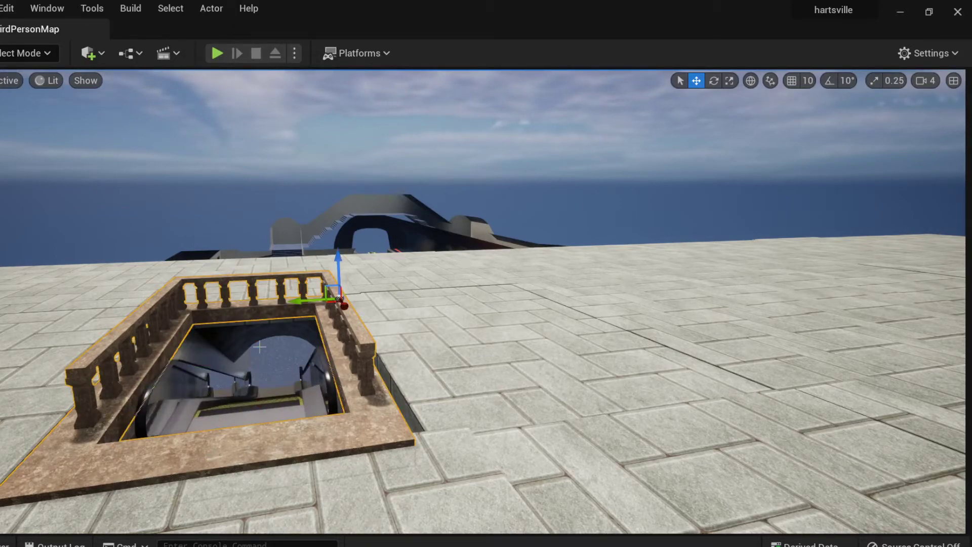
mouse_move(340, 304)
left_mouse_down()
mouse_move(338, 318)
mouse_move(341, 301)
left_mouse_up()
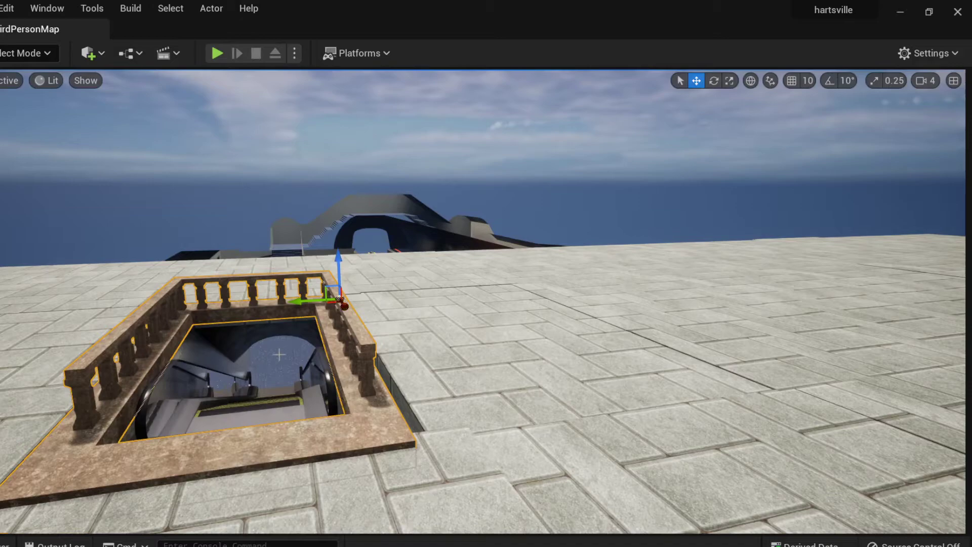
left_click(238, 392)
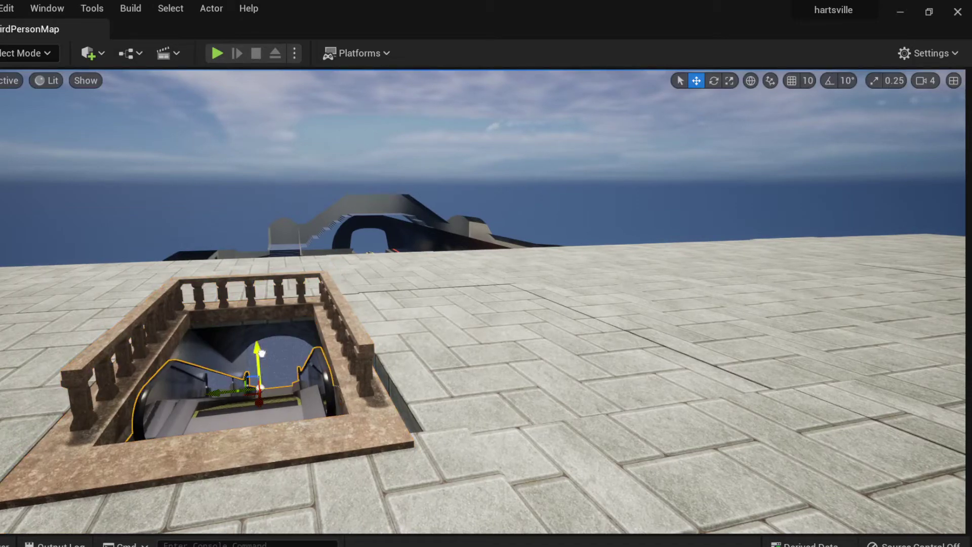
left_click_drag(259, 399, 257, 353)
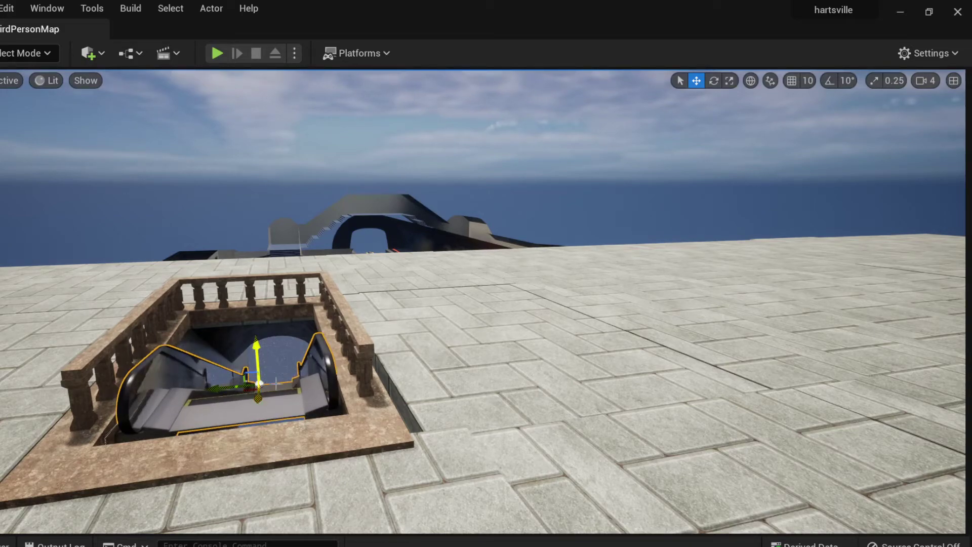
- Widen the railing and shift it sideways to frame both handrails, keeping the escalator set back inside the frame
left_click(353, 369)
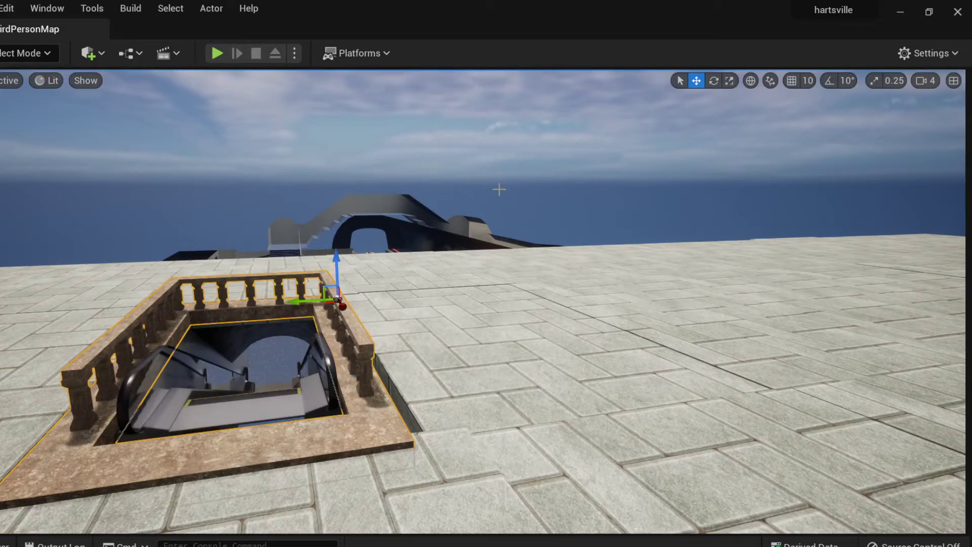
left_click(729, 80)
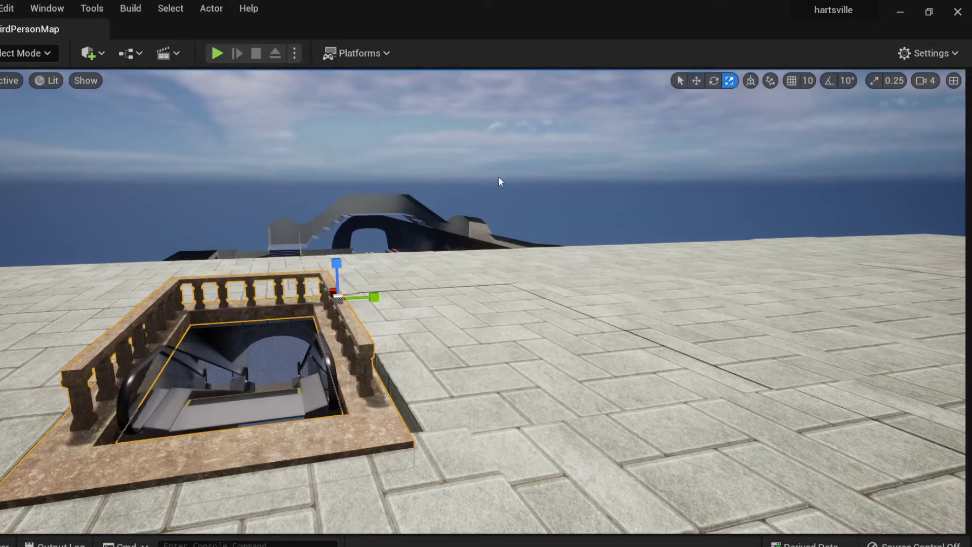
left_click_drag(373, 296, 388, 295)
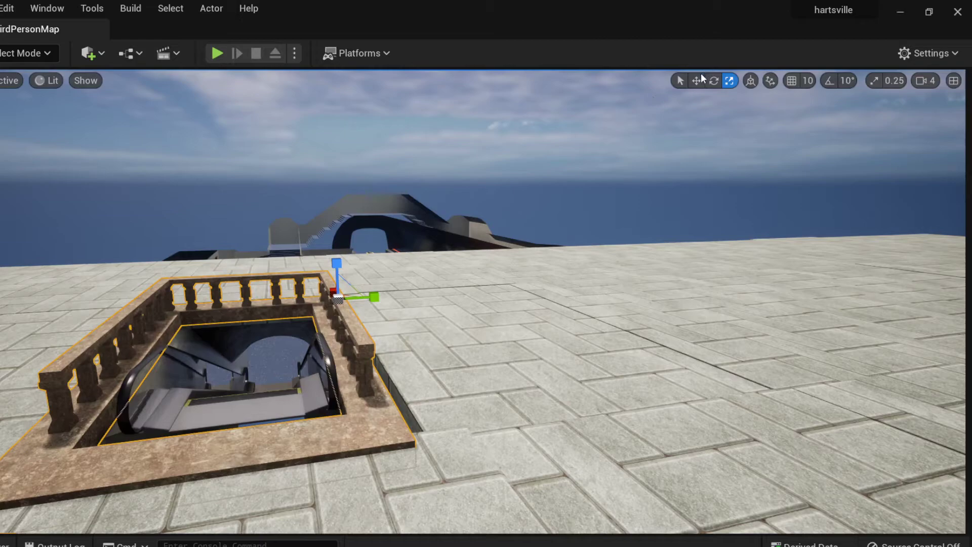
left_click(697, 80)
left_click_drag(290, 305, 302, 304)
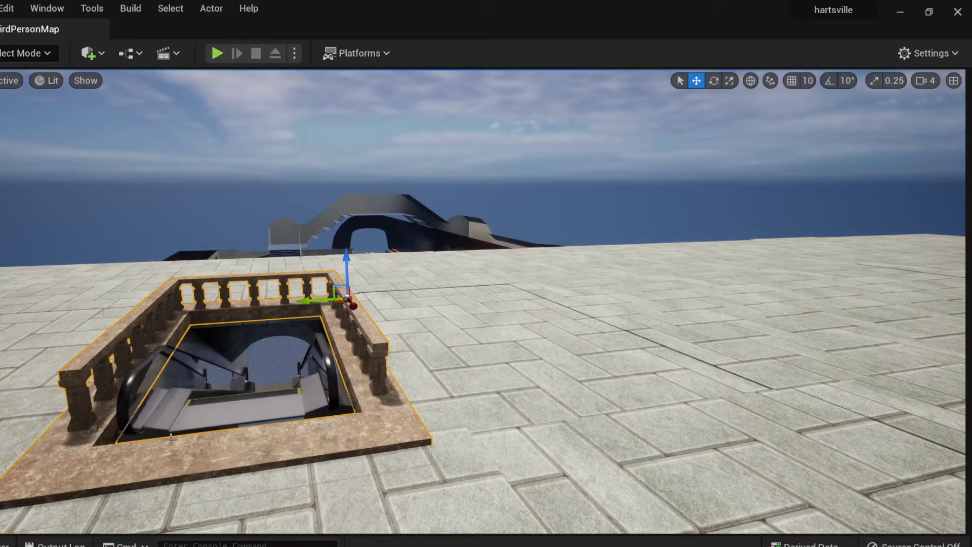
left_click(220, 387)
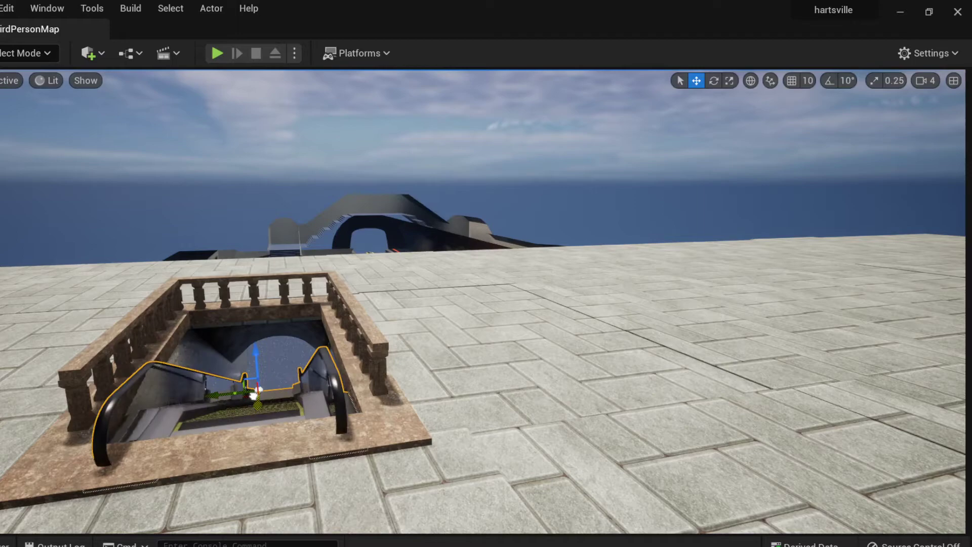
left_click_drag(255, 394, 255, 389)
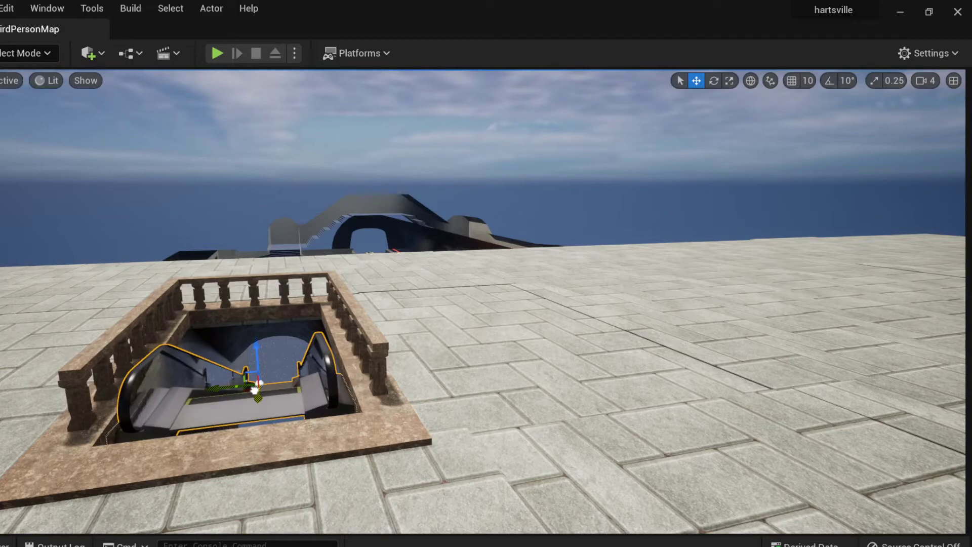
- Lengthen the paving slab in front of the escalator entrance along the escalator's direction
left_click(203, 502)
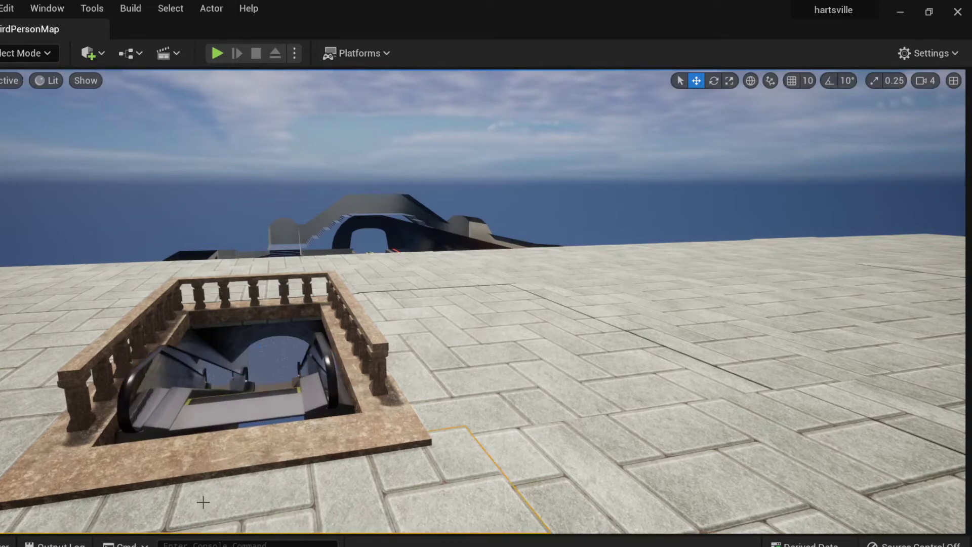
key("a")
right_click_drag(225, 469, 112, 451)
key("d")
mouse_move(141, 480)
right_mouse_down()
mouse_move(53, 499)
mouse_move(143, 478)
right_mouse_up()
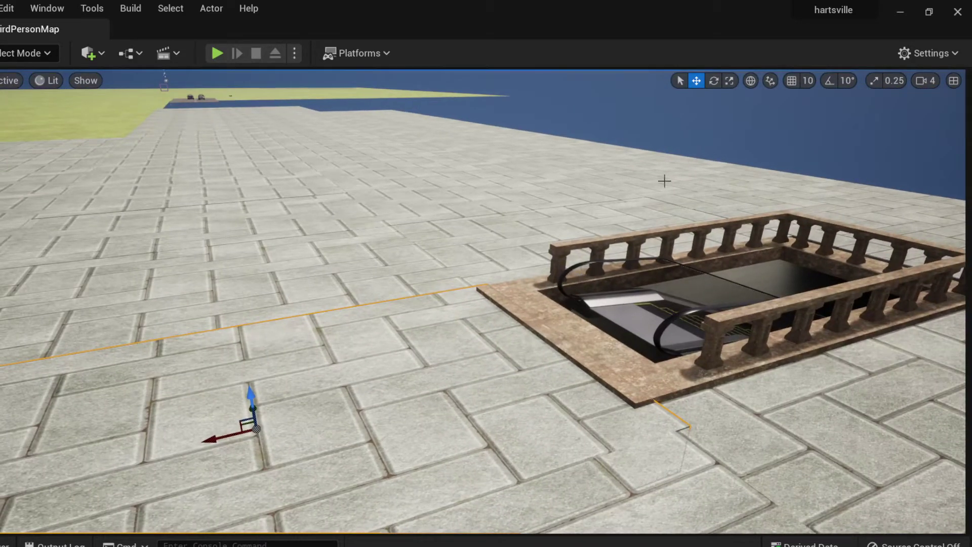
left_click(729, 80)
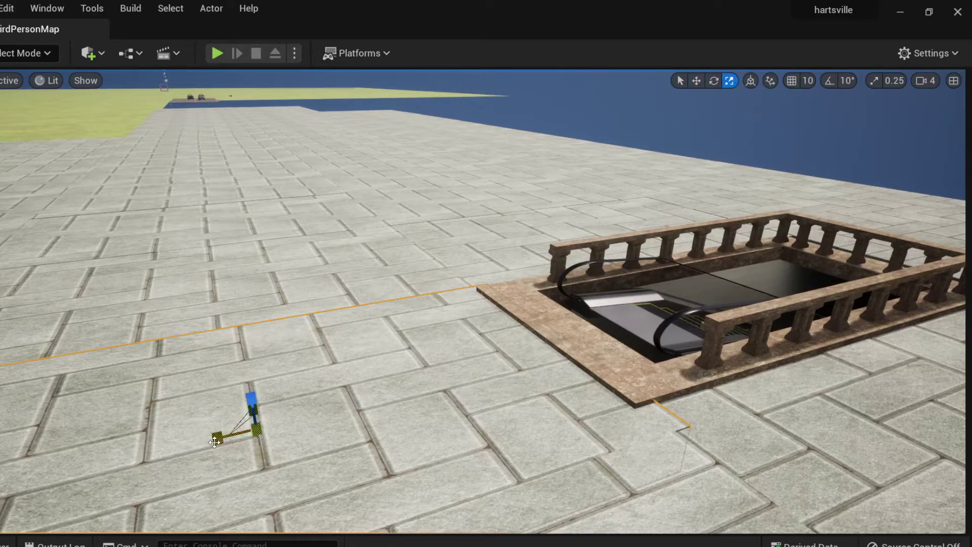
left_click_drag(215, 442, 175, 450)
right_click_drag(326, 278, 250, 290)
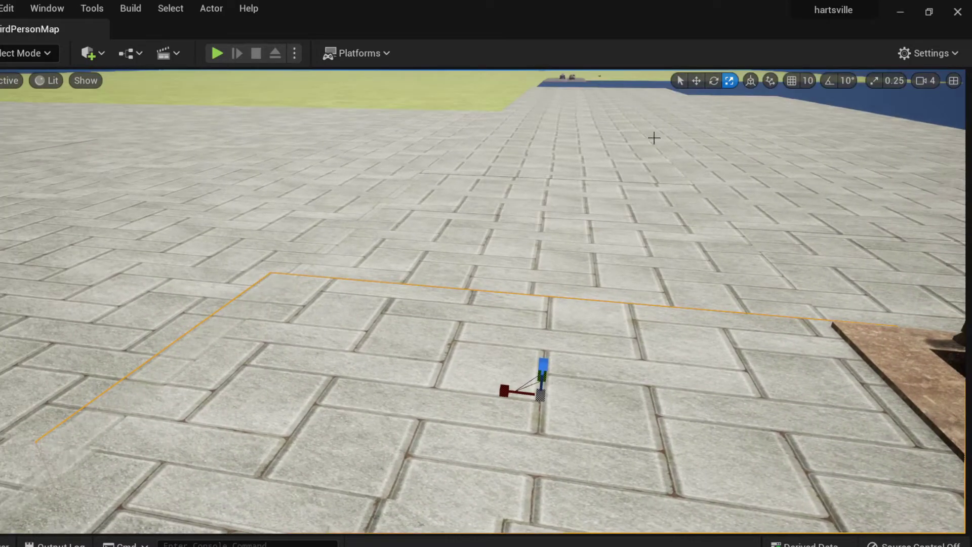
- Slide the paving slab under the railing base towards the escalator and shorten it slightly to meet the top landing
left_click(697, 81)
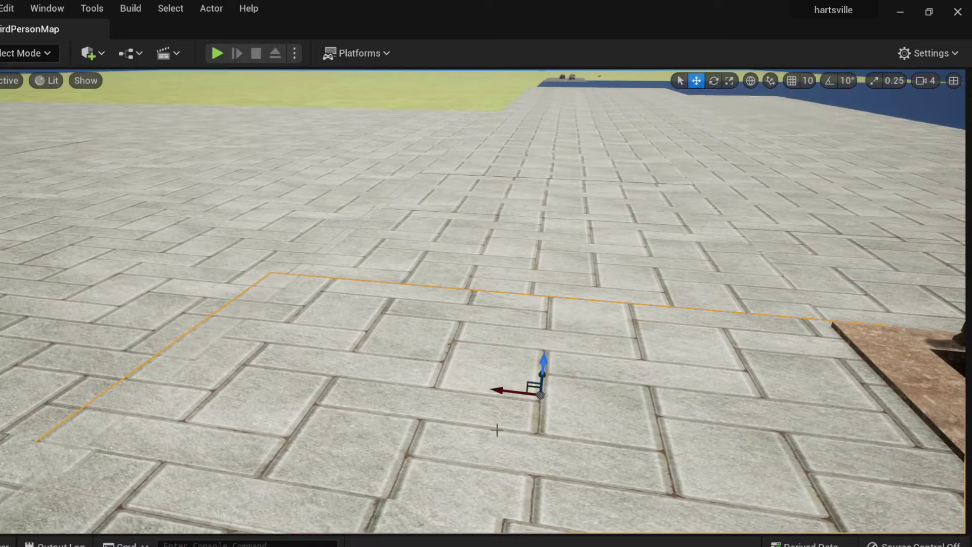
left_click_drag(499, 390, 542, 391)
right_click_drag(542, 391, 644, 394)
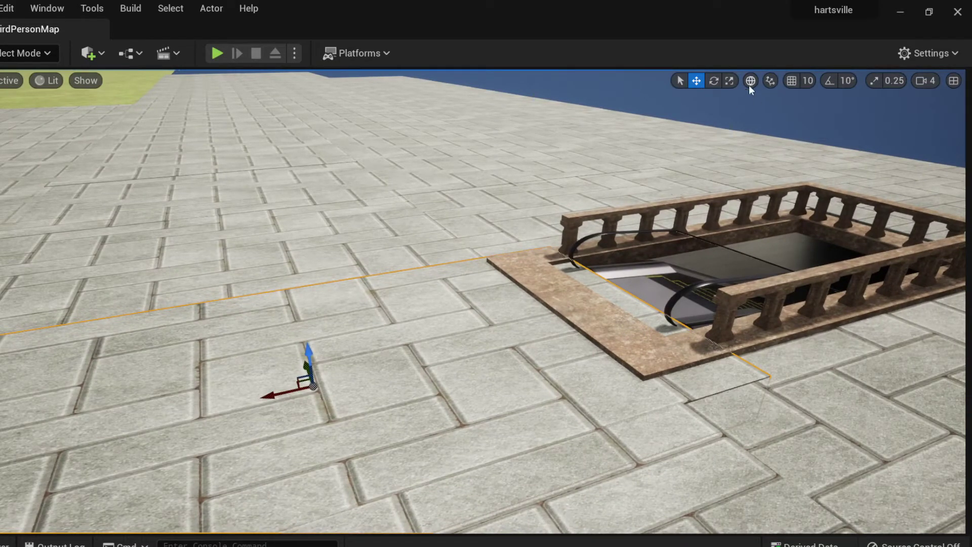
left_click(729, 81)
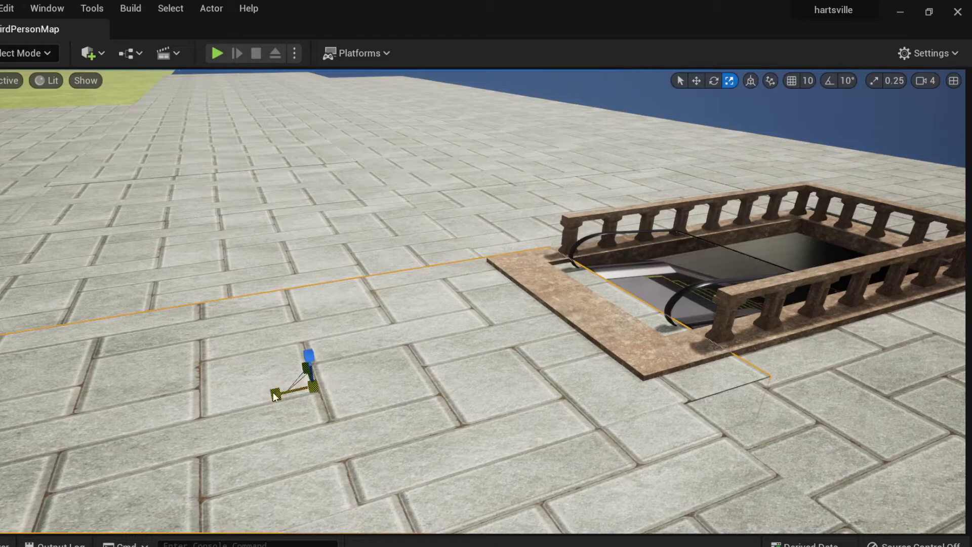
left_click_drag(274, 397, 288, 394)
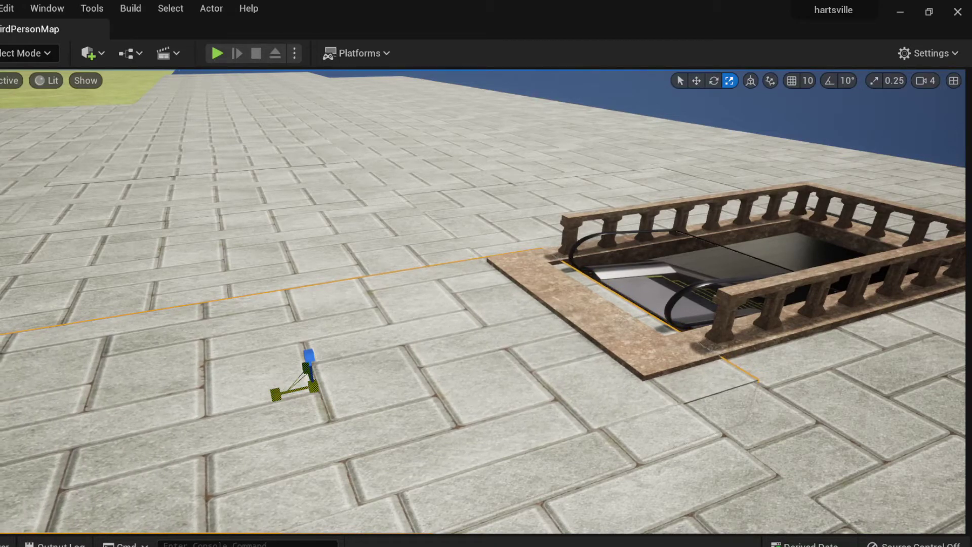
- Slide the escalator slightly along its run so its top landing meets the edge of the paving slab
left_click(696, 266)
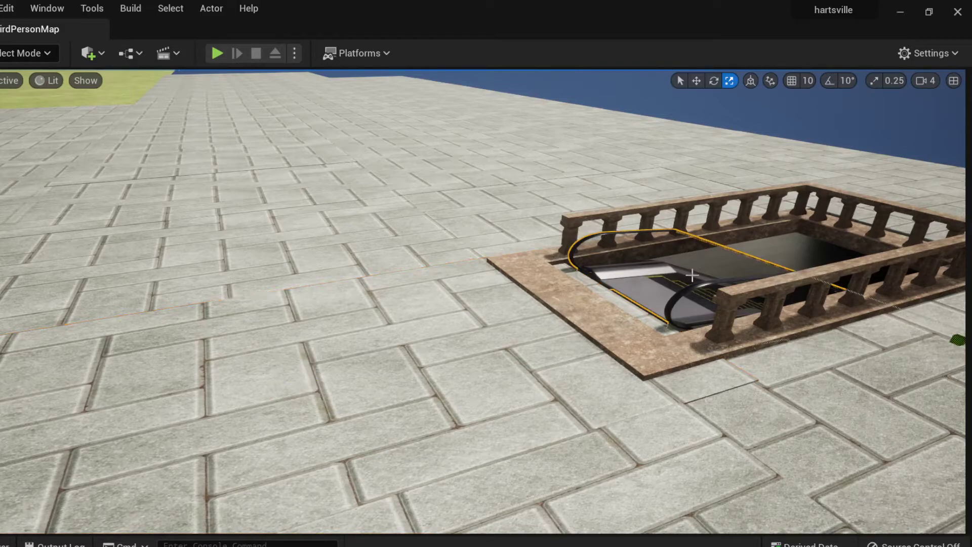
key("f")
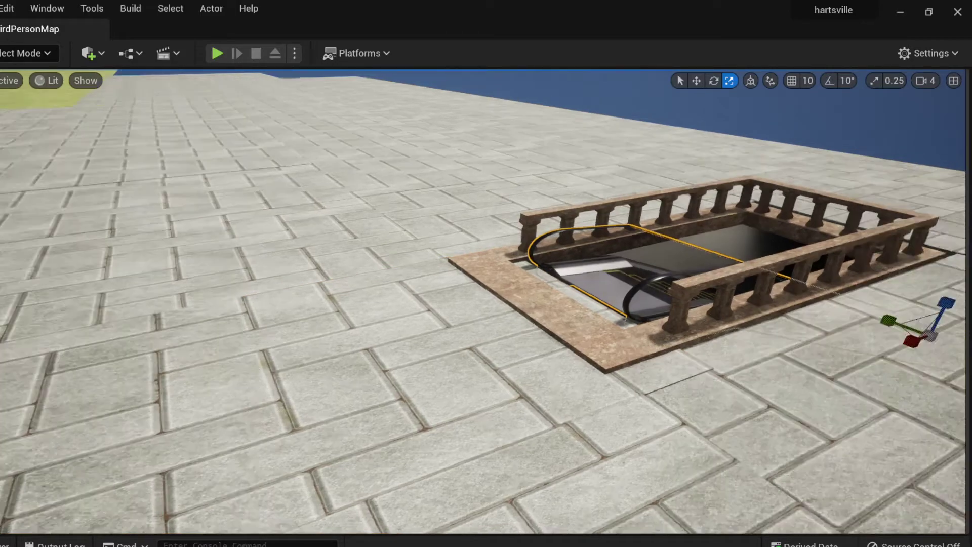
left_click(697, 81)
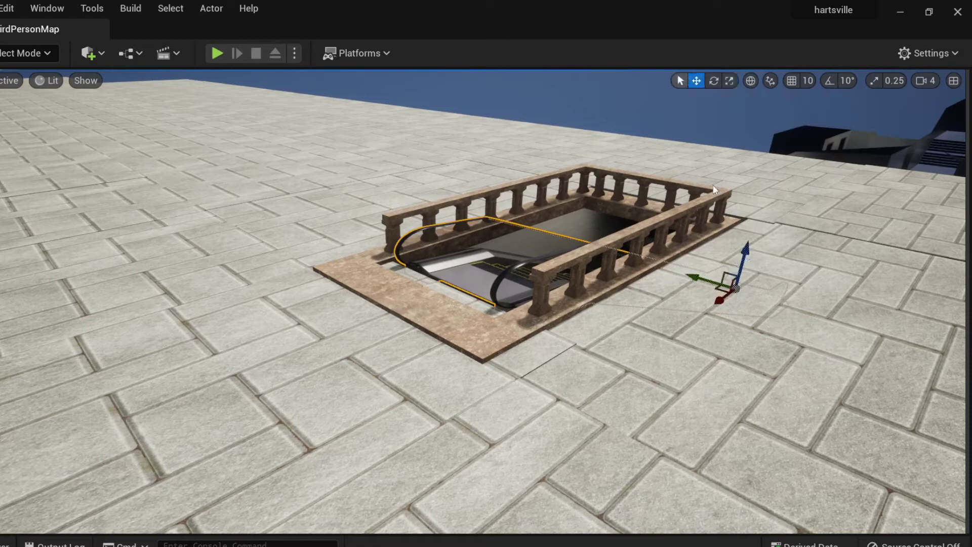
mouse_move(723, 303)
left_mouse_down()
mouse_move(713, 310)
mouse_move(726, 293)
left_mouse_up()
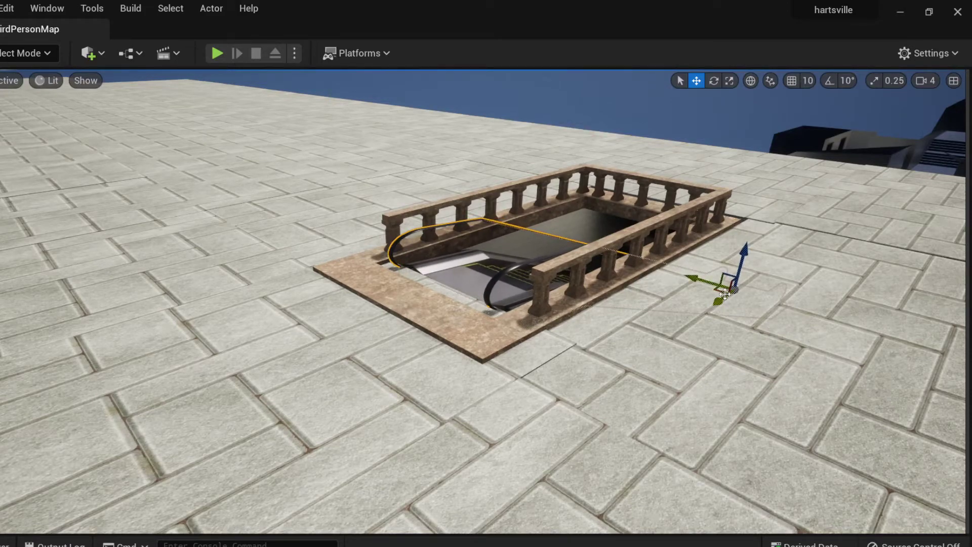
right_click_drag(479, 336, 480, 243)
- Raise the escalator slightly to bring its top landing level with the paving inside the railing frame
left_click(475, 285)
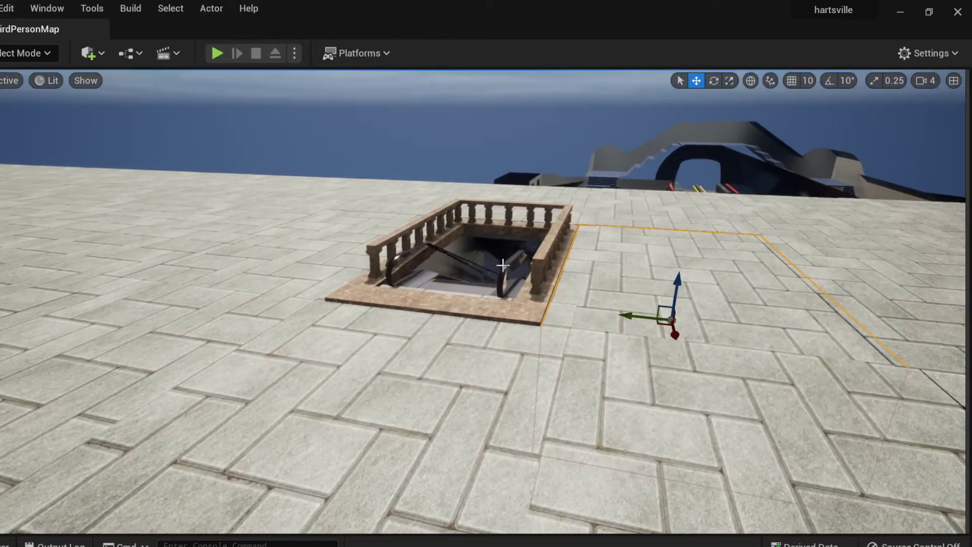
scroll(504, 265, "up", 4)
scroll(509, 229, "up", 3)
mouse_move(504, 203)
right_mouse_down()
mouse_move(497, 213)
mouse_move(520, 195)
right_mouse_up()
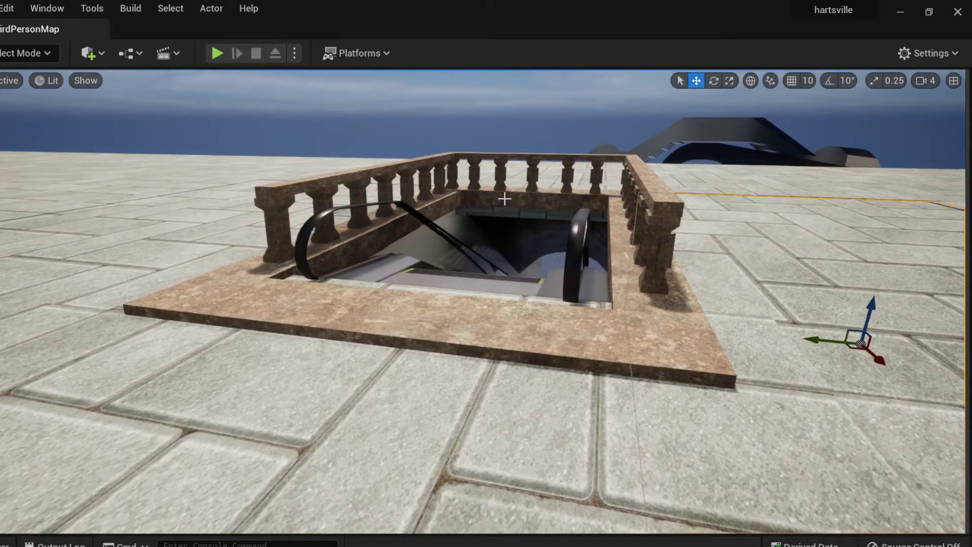
left_click(507, 280)
left_click_drag(545, 260, 545, 257)
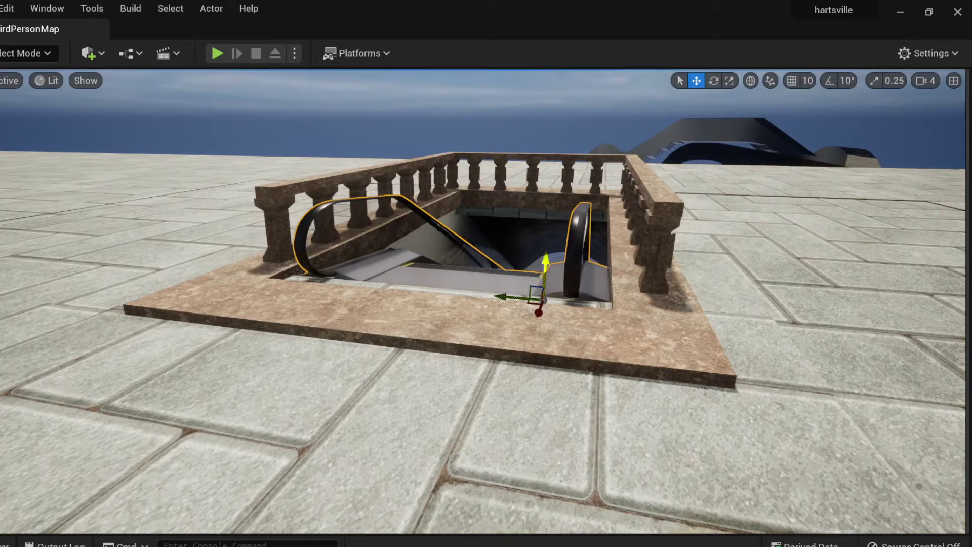
right_click_drag(544, 257, 536, 276)
scroll(533, 247, "up", 3)
mouse_move(514, 218)
right_mouse_down()
mouse_move(514, 208)
mouse_move(514, 217)
right_mouse_up()
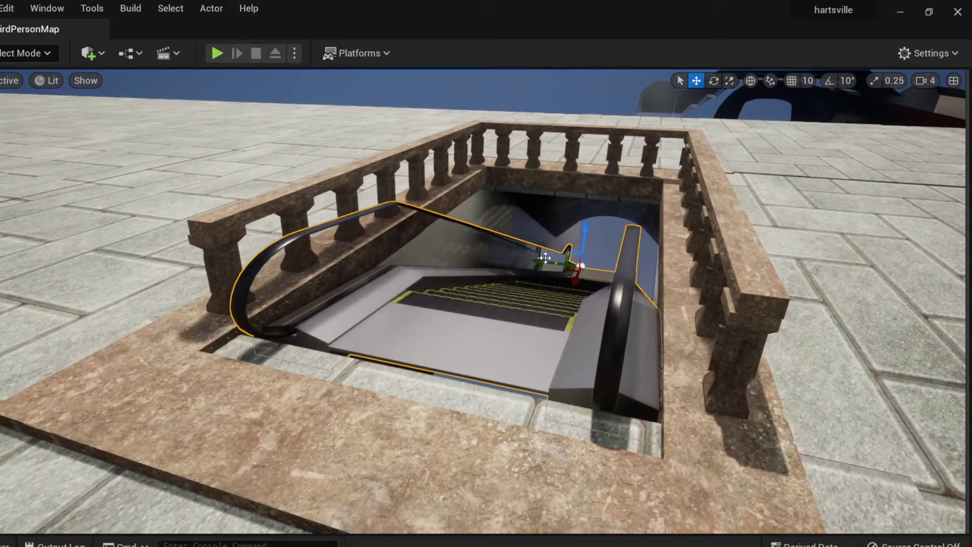
- Lower the stone railing around the escalator opening slightly so its base settles onto the plaza paving
right_click_drag(580, 257, 610, 258)
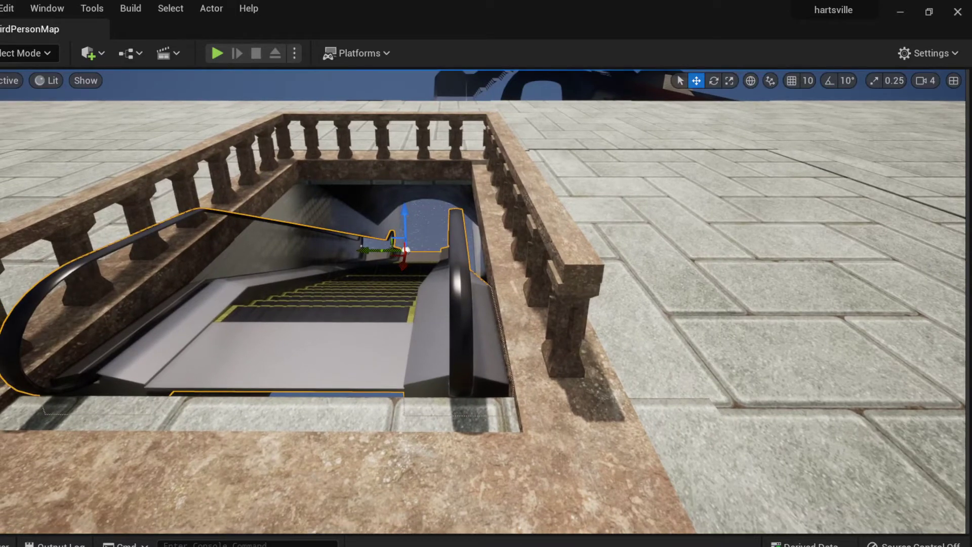
right_click(564, 199)
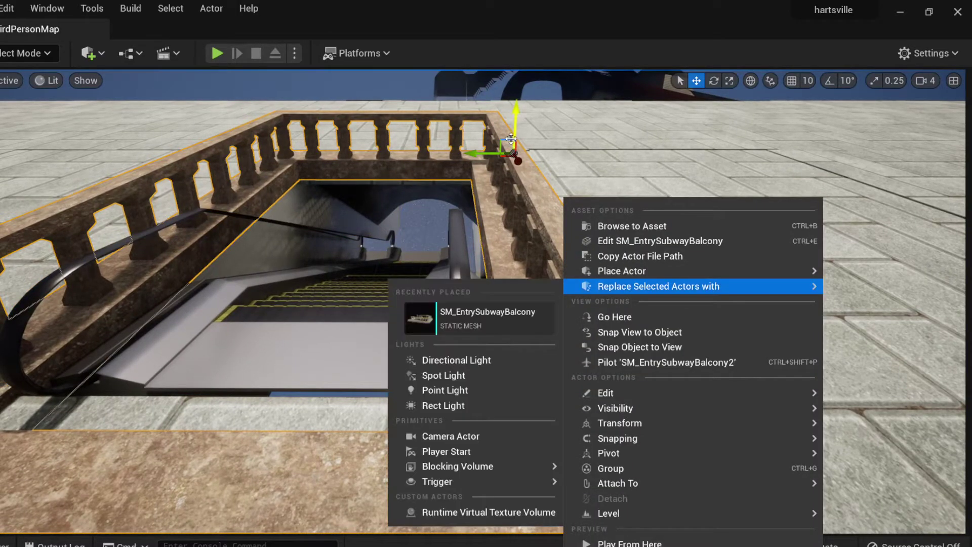
left_click(591, 135)
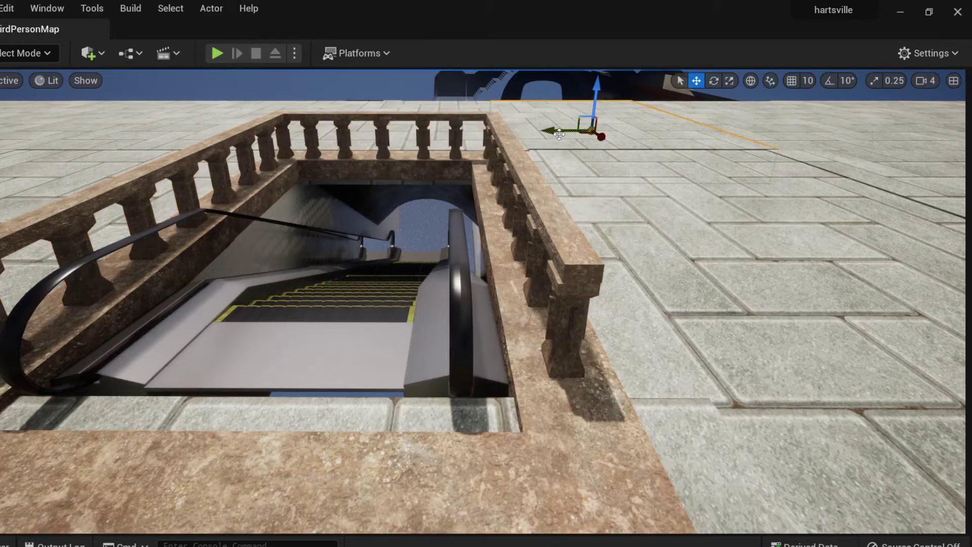
left_click(503, 146)
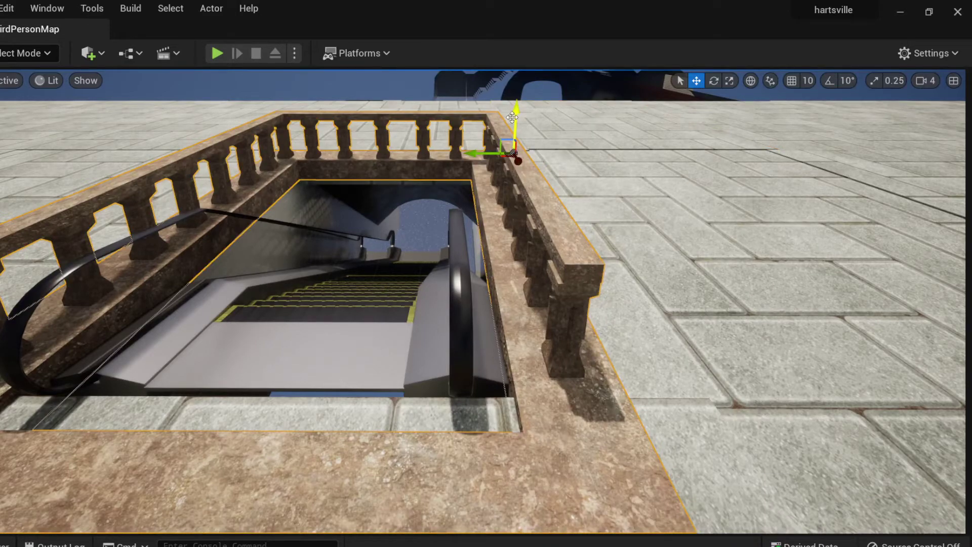
left_click_drag(516, 111, 516, 118)
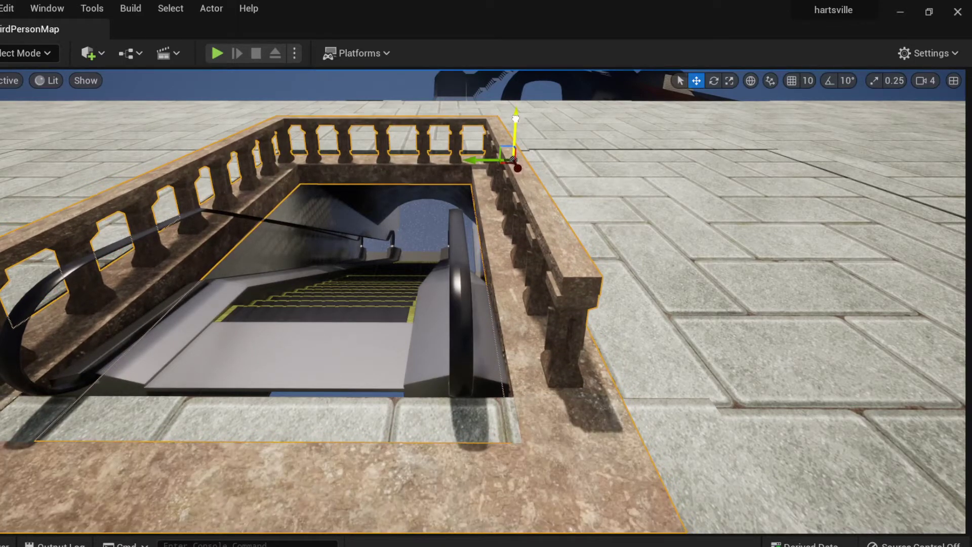
left_click(701, 186)
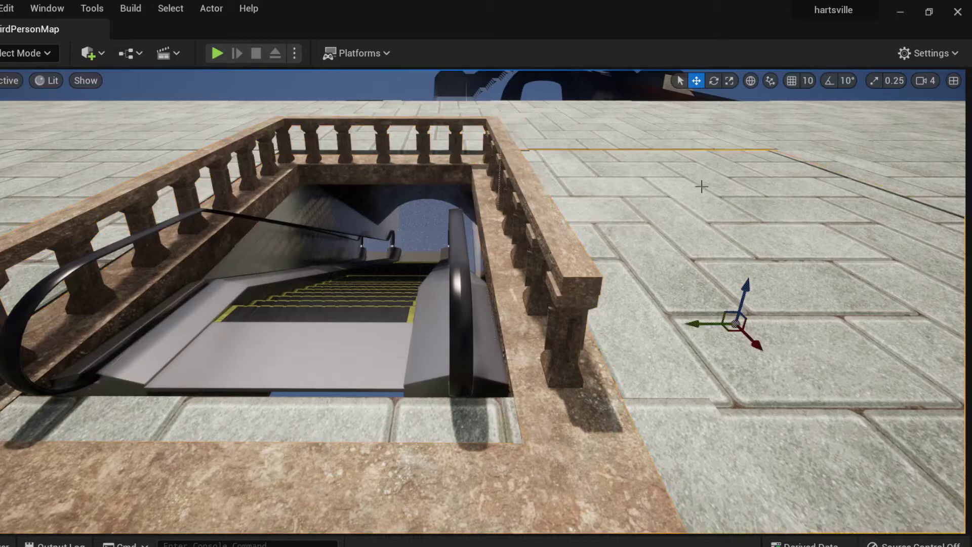
- Slide the escalator slightly along its run to close the gap between its top landing and the paving slab
mouse_move(393, 383)
right_mouse_down()
mouse_move(329, 359)
mouse_move(295, 387)
mouse_move(385, 367)
mouse_move(395, 382)
right_mouse_up()
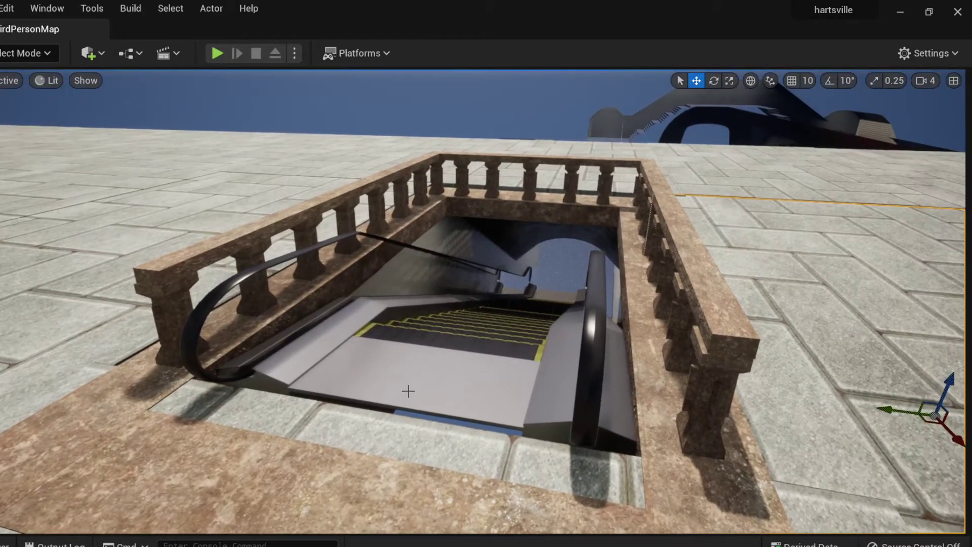
left_click(455, 383)
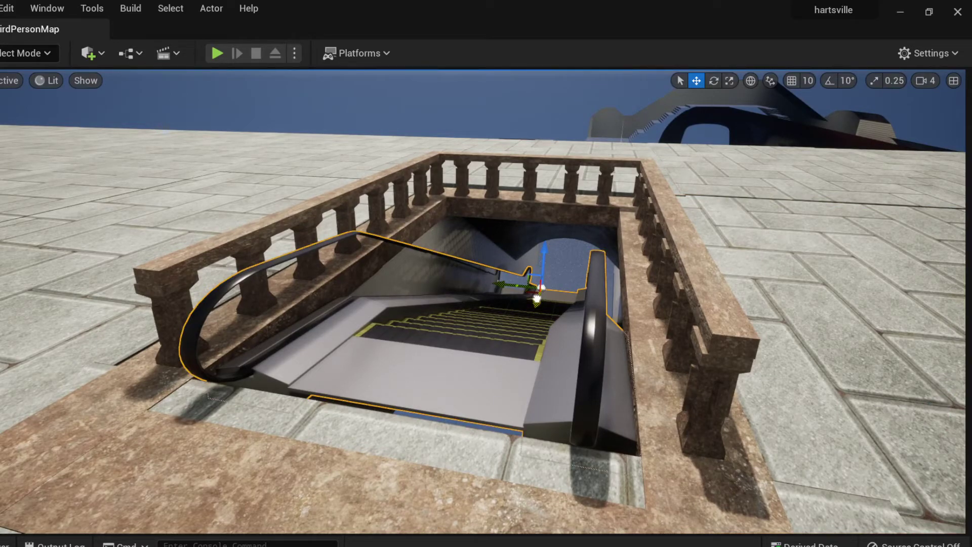
left_click_drag(536, 299, 536, 301)
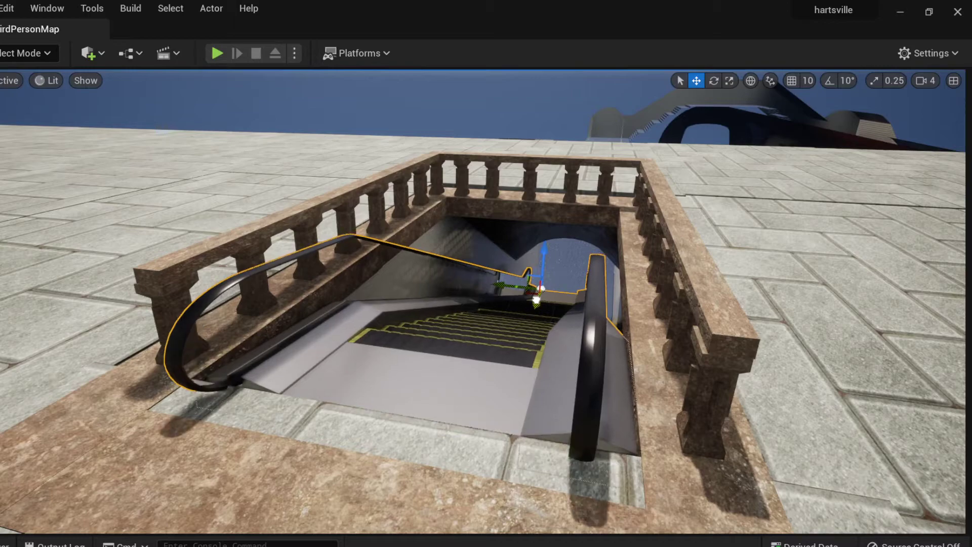
right_click(555, 281)
mouse_move(556, 272)
left_click(324, 118)
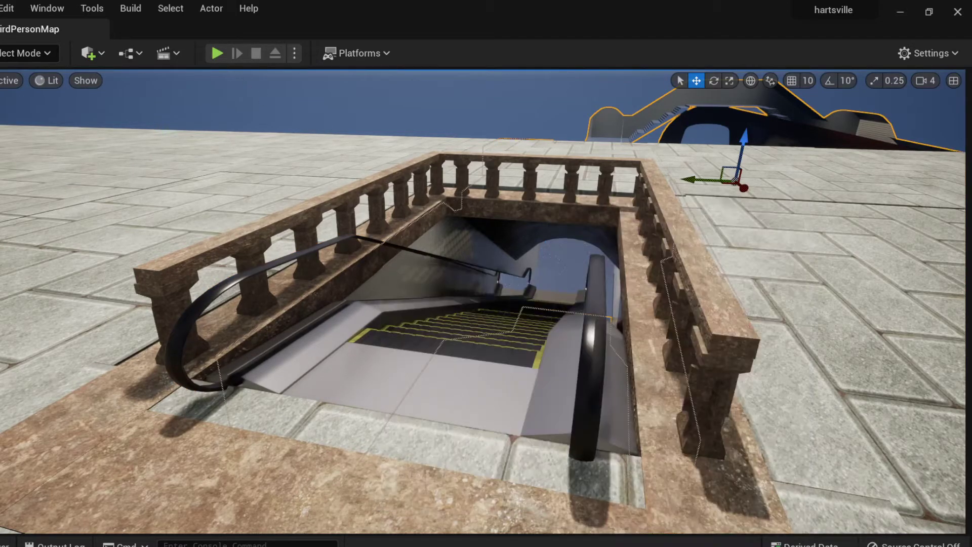
mouse_move(323, 118)
right_mouse_down()
mouse_move(335, 124)
mouse_move(326, 121)
right_mouse_up()
mouse_move(385, 164)
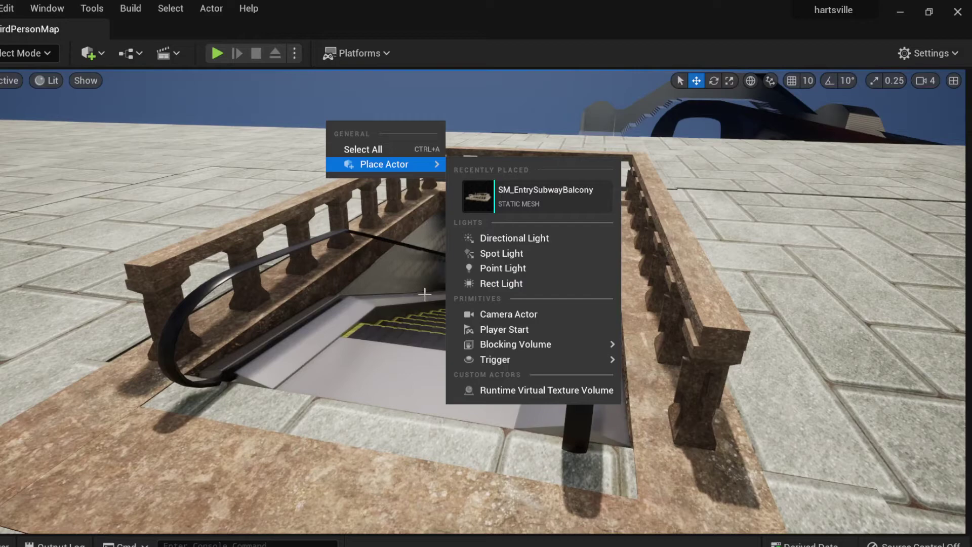
- Shift the escalator slightly sideways to centre it between the two railing sides
right_click_drag(394, 299, 400, 300)
key("w")
left_click(453, 317)
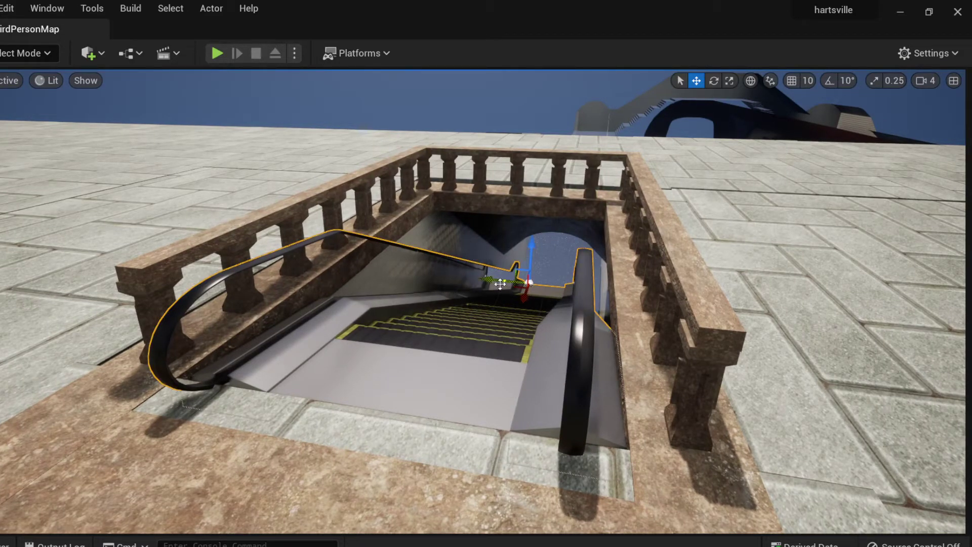
left_click_drag(495, 282, 495, 283)
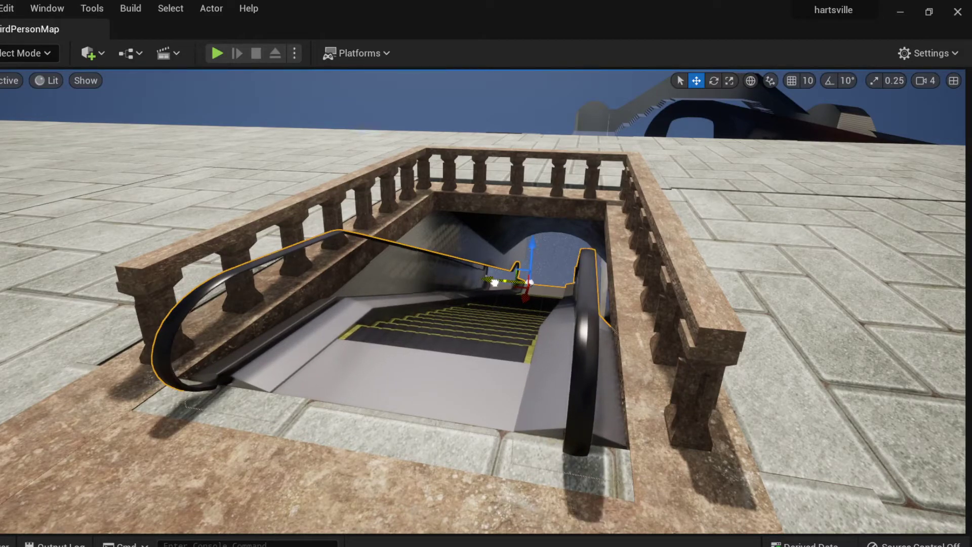
left_click(504, 252)
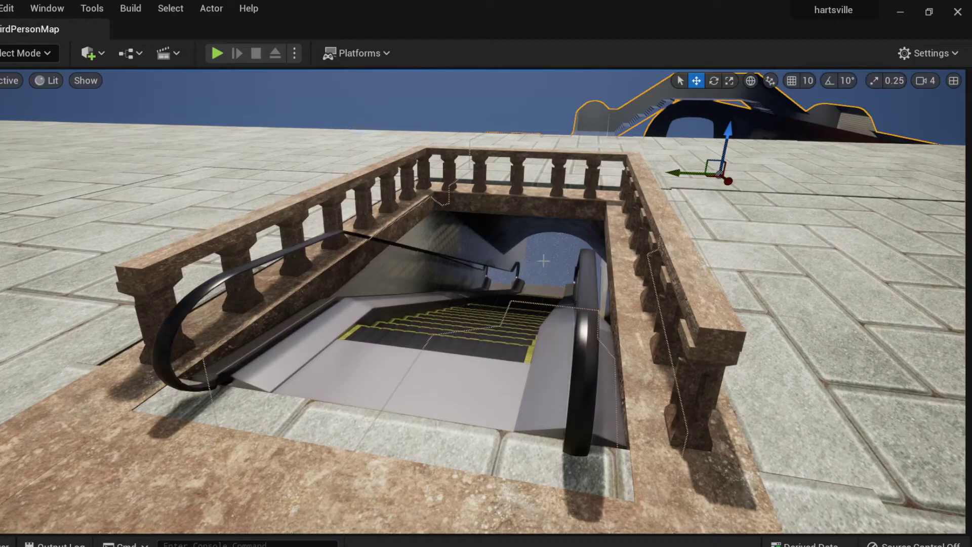
- Examine the escalator's fit in the opening from the plaza down through the tunnel to its lower landing
right_click_drag(544, 269, 549, 261)
key("d")
key("a")
key("d")
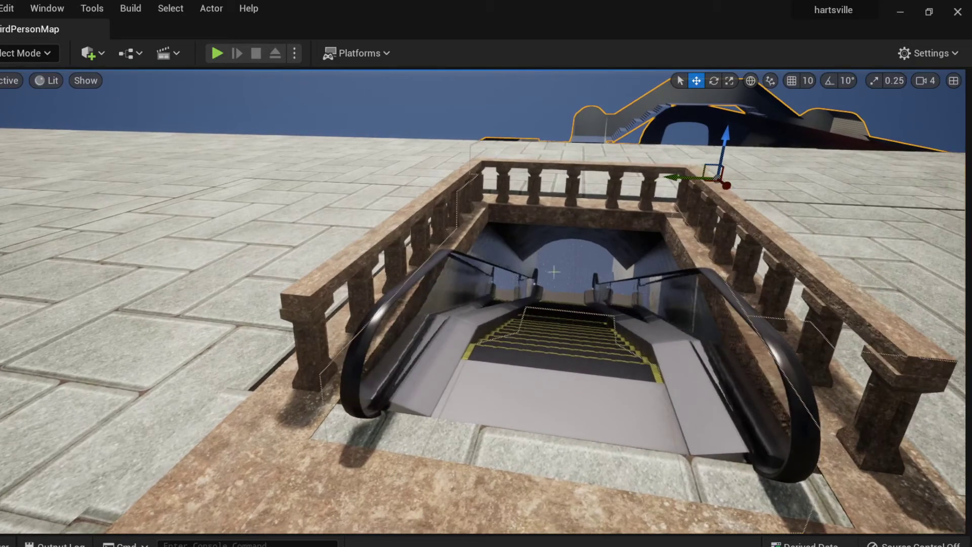
right_click_drag(598, 311, 913, 263)
key("w")
key("w")
key("a")
key("d")
key("w")
key("w")
key("d")
key("a")
key("s")
key("w")
right_click_drag(543, 314, 539, 284)
key("s")
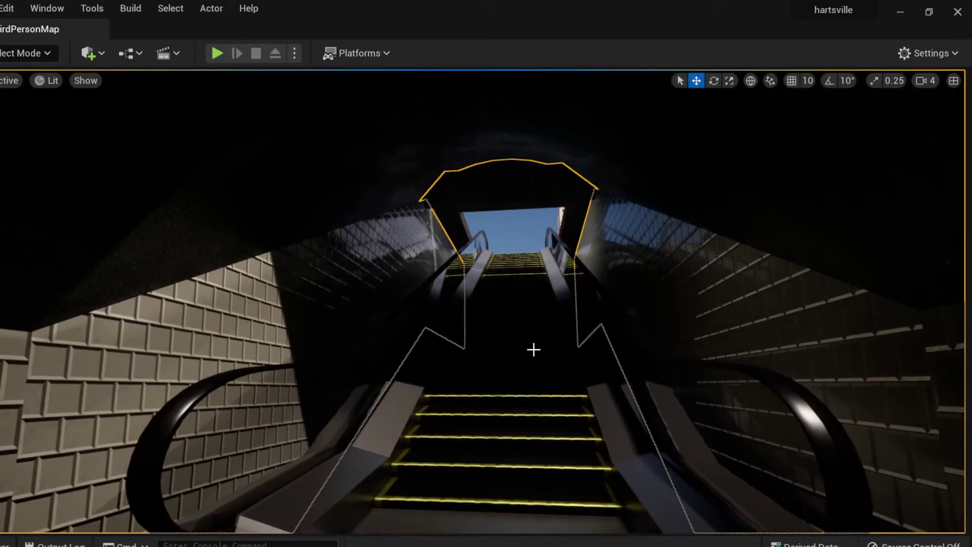
- Stretch the escalator lengthwise and tilt it slightly to bring its lower landing closer to the station floor
left_click(539, 335)
key("f")
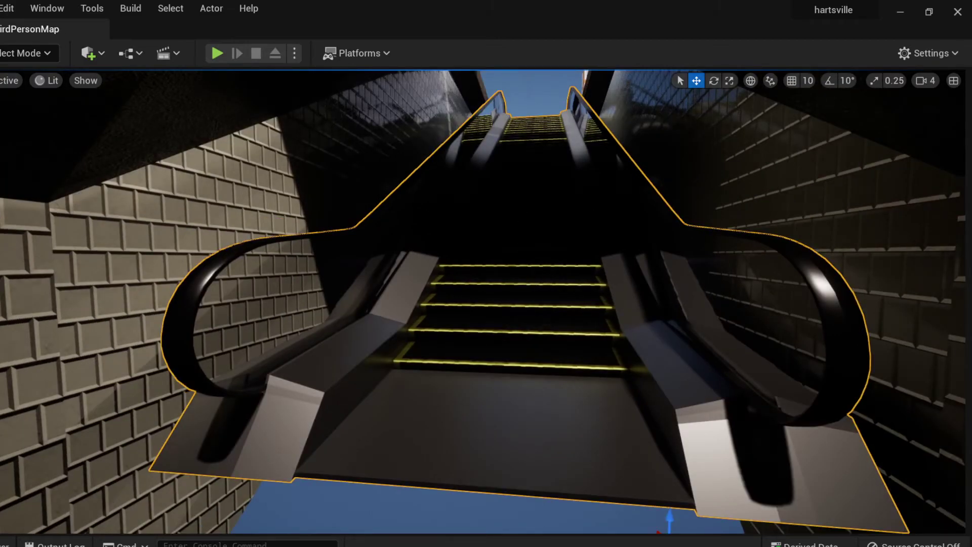
right_click_drag(539, 335, 518, 361)
mouse_move(535, 205)
right_mouse_down()
mouse_move(583, 242)
mouse_move(534, 205)
right_mouse_up()
right_click_drag(702, 121, 777, 206)
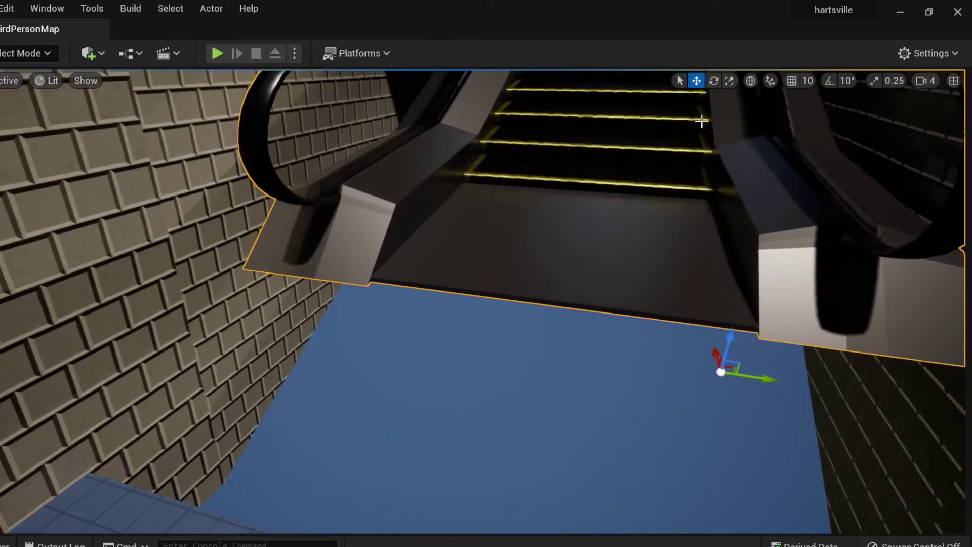
left_click(730, 80)
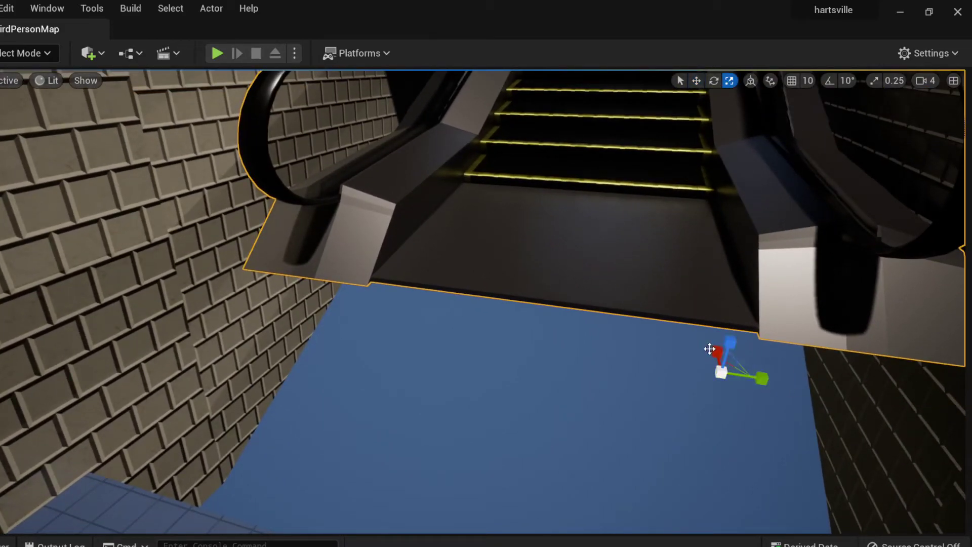
left_click_drag(713, 354, 706, 338)
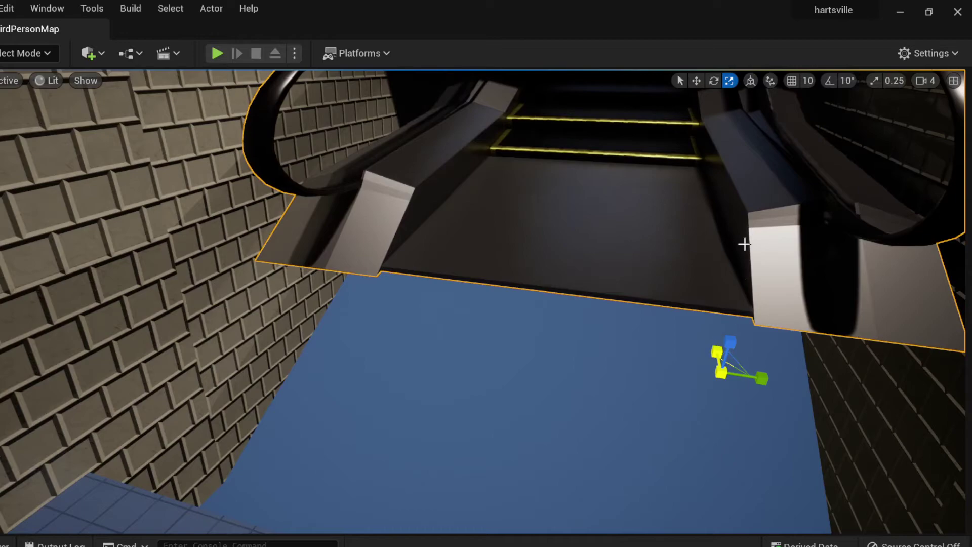
left_click(713, 81)
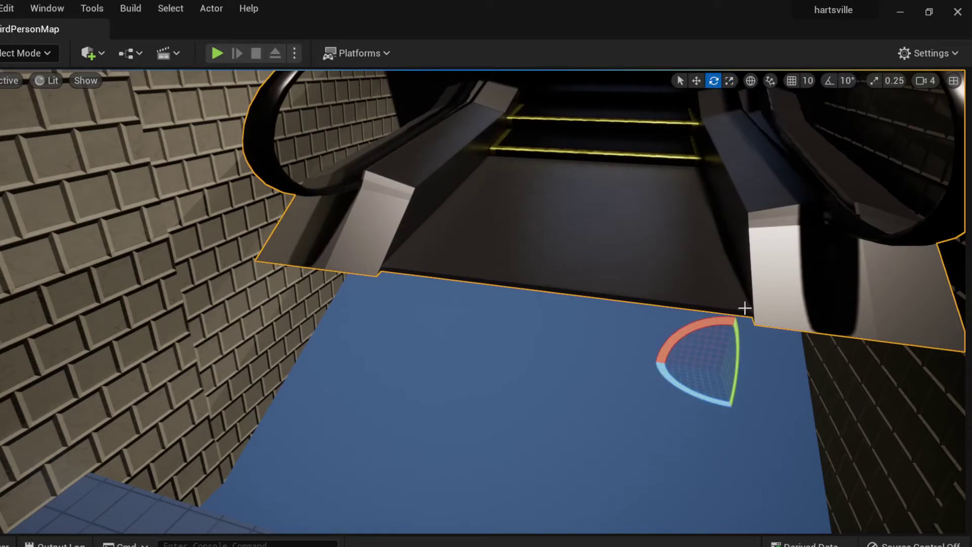
left_click_drag(739, 340, 709, 147)
- Move the escalator along its run into the station and lower it until its bottom landing rests on the floor
left_click(696, 81)
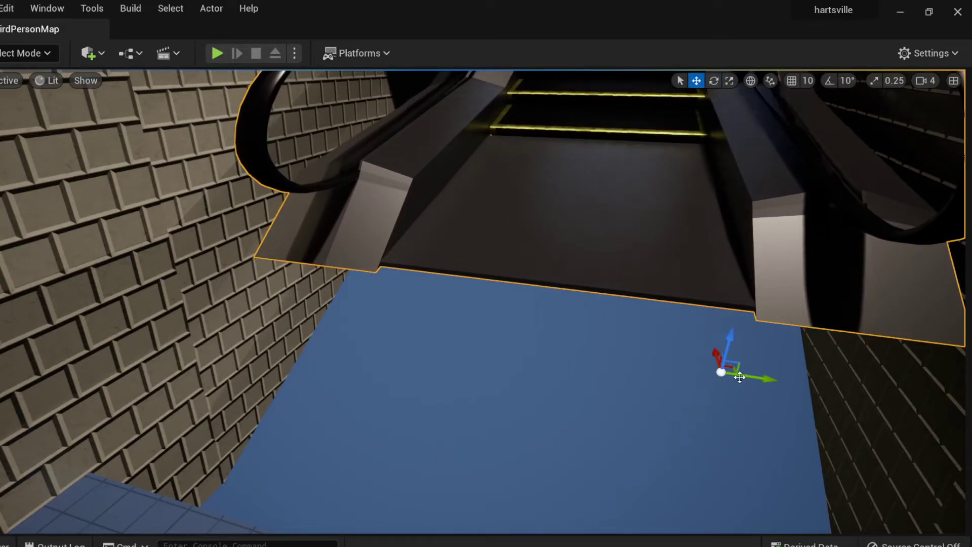
left_click_drag(712, 354, 697, 531)
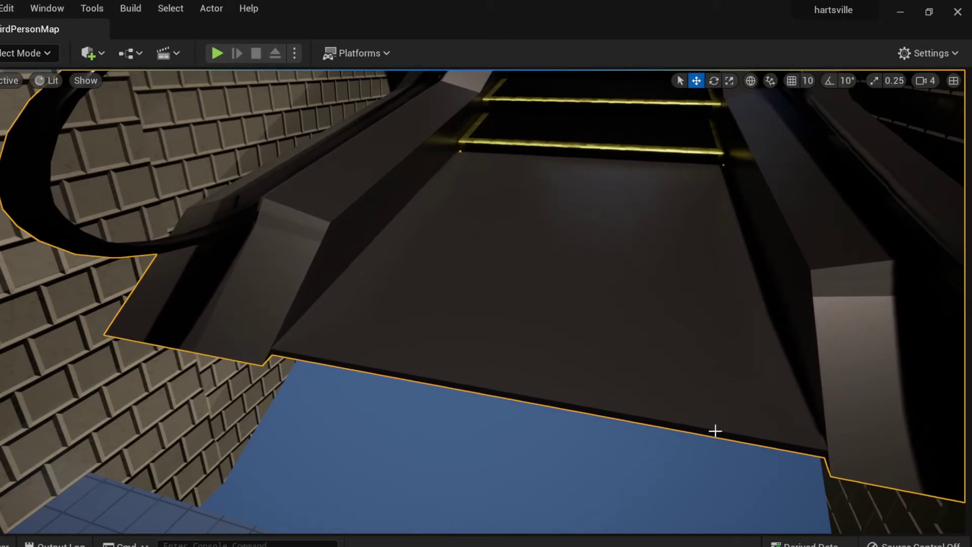
scroll(713, 418, "down", 6)
left_click_drag(558, 361, 537, 509)
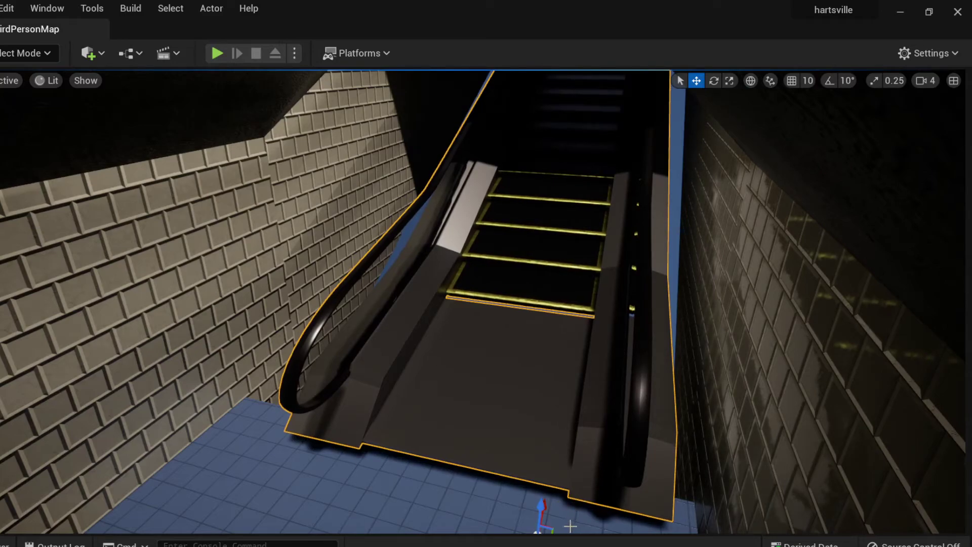
right_click_drag(542, 519, 531, 536)
left_click_drag(550, 478, 537, 495)
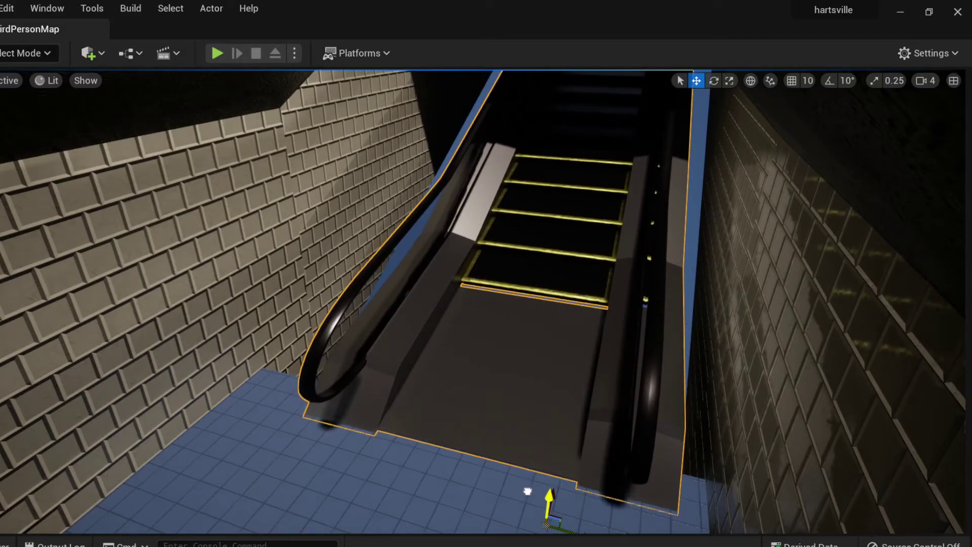
- Examine the escalator from below, checking its alignment with the tunnel walls and the plaza opening above
right_click_drag(486, 304, 504, 267)
key("a")
key("s")
key("w")
scroll(509, 489, "down", 4)
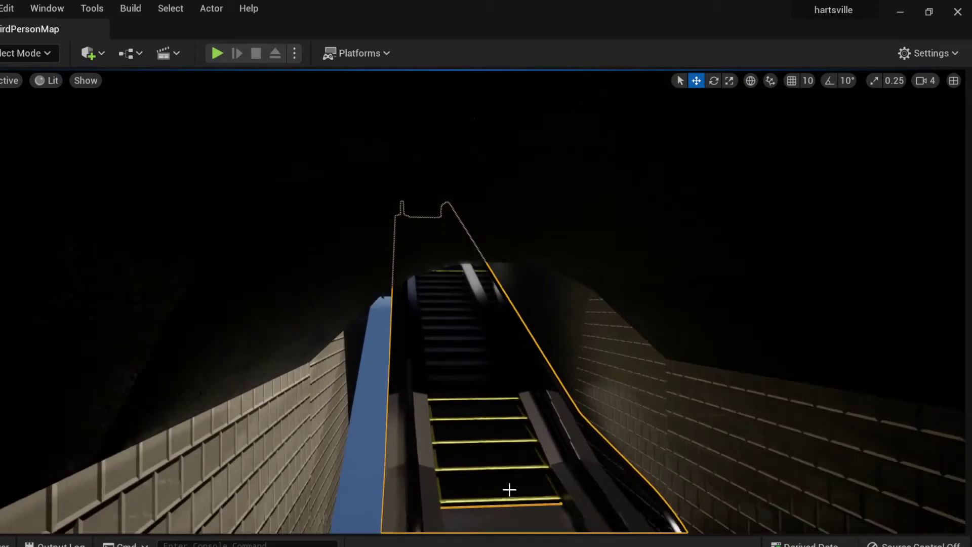
scroll(510, 484, "up", 6)
scroll(505, 475, "up", 3)
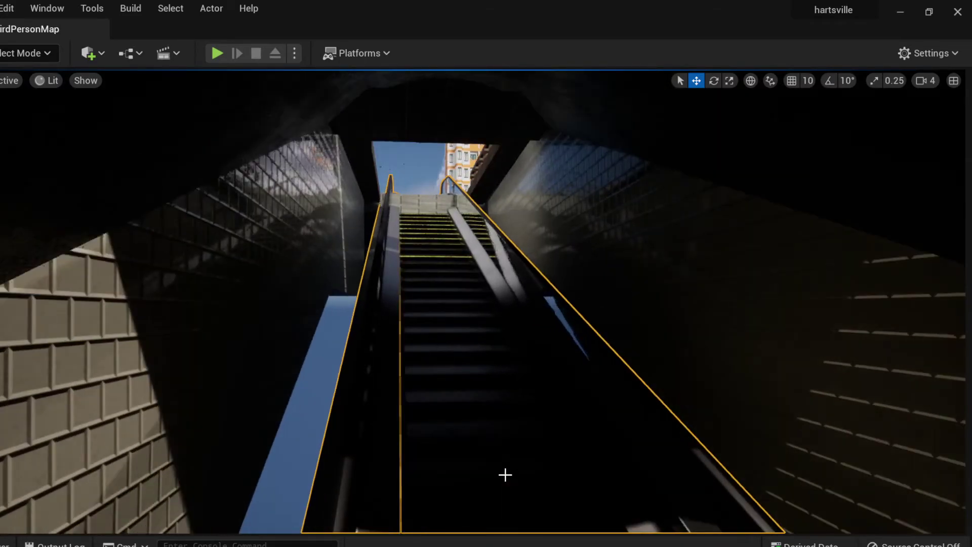
mouse_move(488, 467)
right_mouse_down()
mouse_move(476, 472)
mouse_move(514, 471)
mouse_move(462, 471)
mouse_move(476, 466)
right_mouse_up()
middle_click_drag(345, 354, 372, 357)
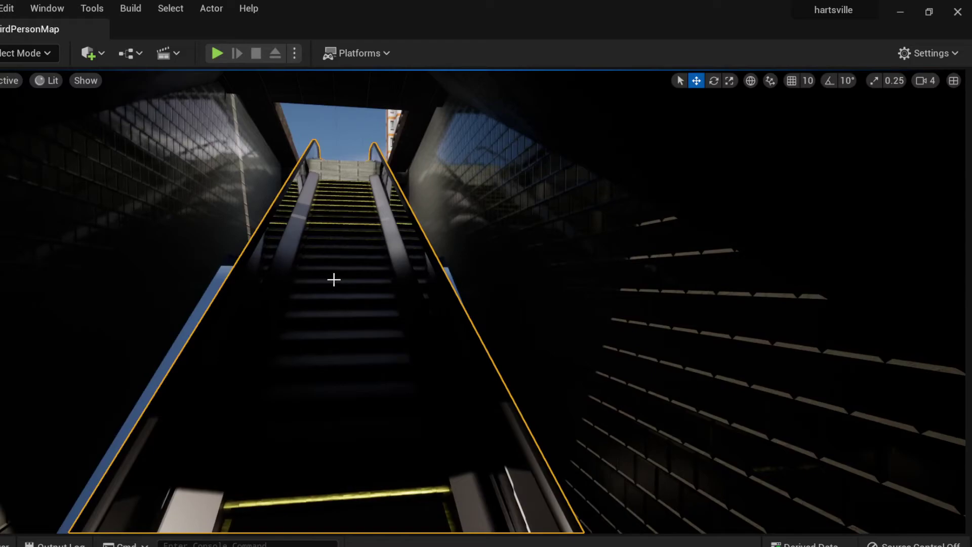
scroll(335, 278, "down", 3)
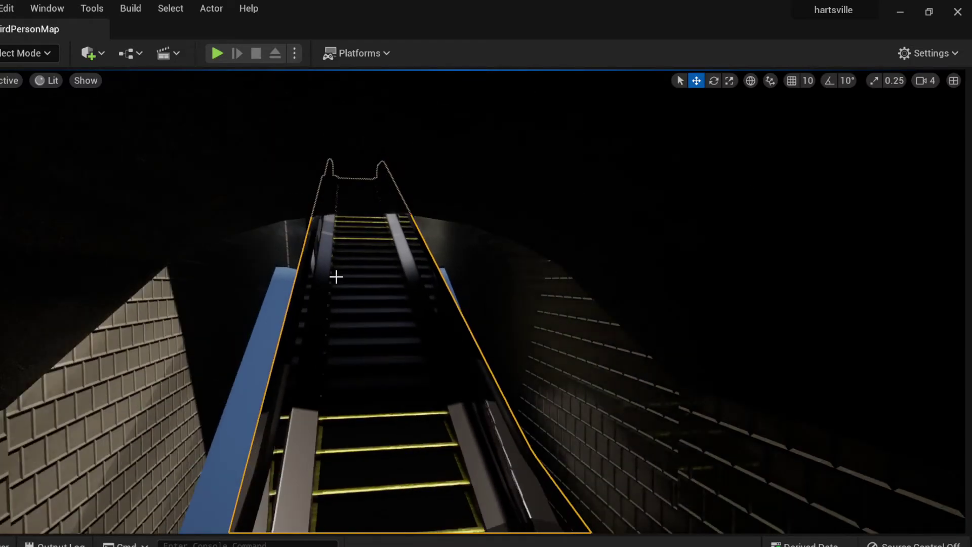
- Lengthen the escalator slightly along its run from the lower landing and fine-tune its tilt
right_click_drag(334, 278, 351, 303)
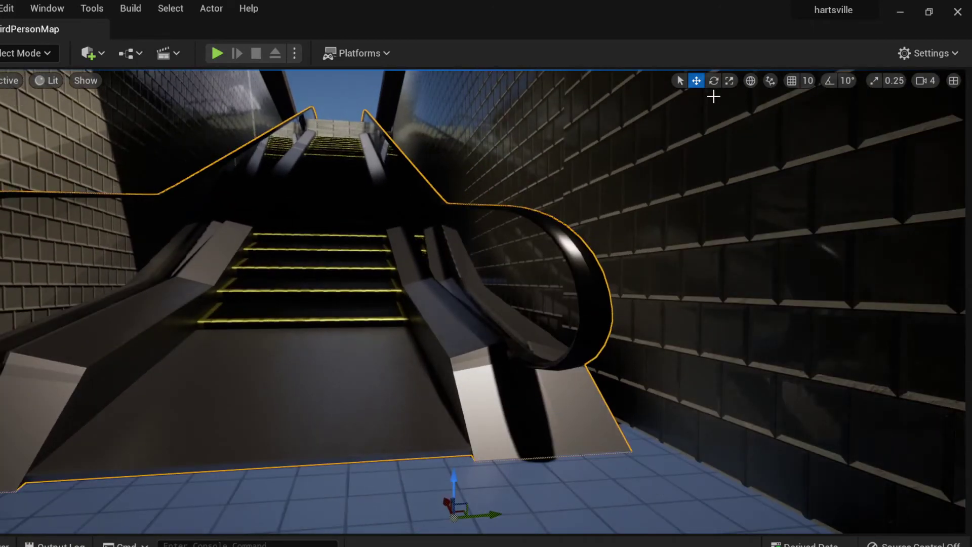
left_click(729, 81)
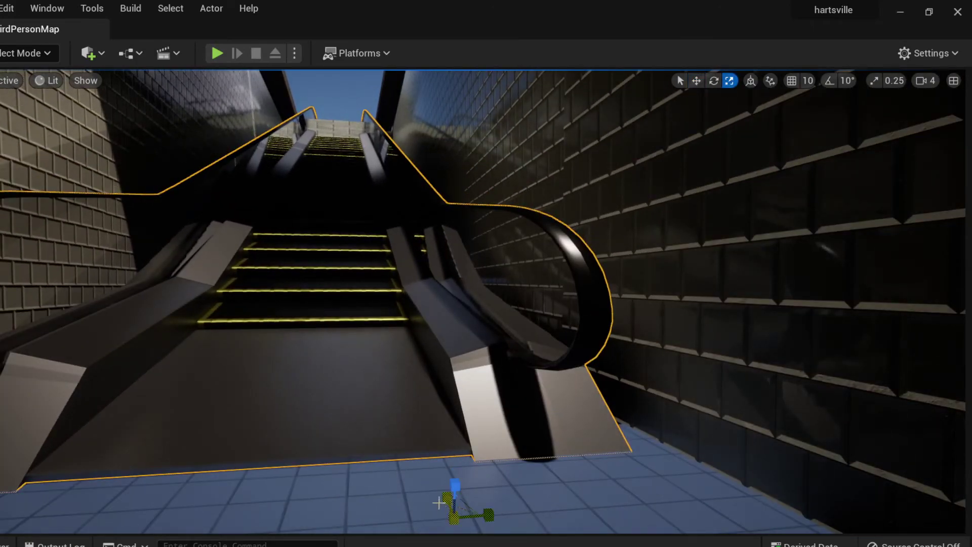
left_click_drag(444, 501, 444, 472)
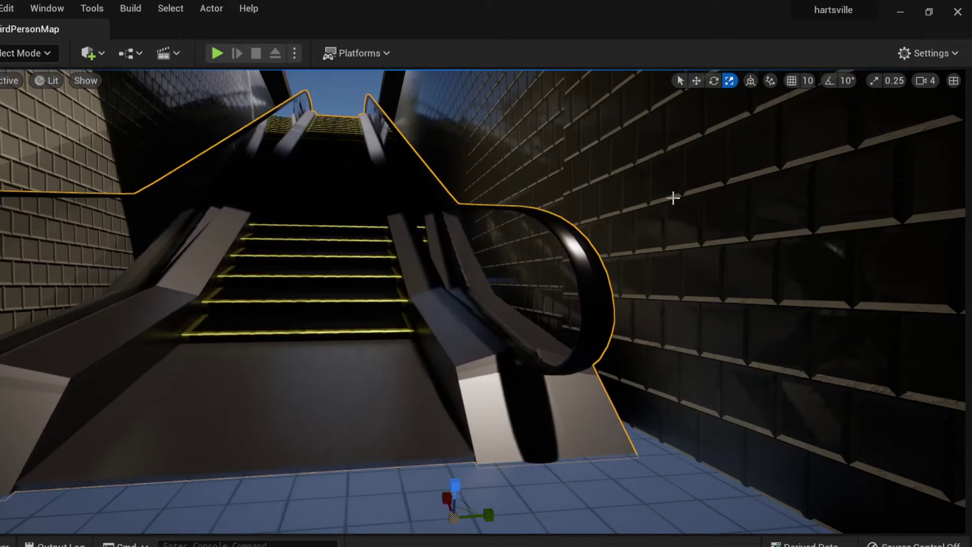
left_click(713, 82)
mouse_move(459, 484)
left_mouse_down()
mouse_move(460, 495)
mouse_move(459, 487)
left_mouse_up()
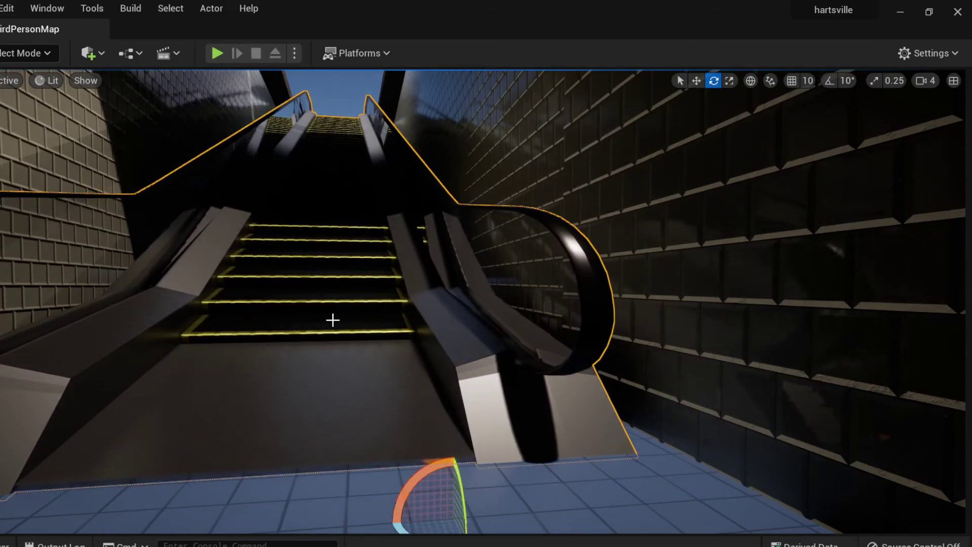
- Examine the escalator from its lower landing up to the plaza, checking the gap between its side and the tunnel wall
scroll(333, 320, "up", 8)
right_click_drag(291, 126, 280, 129)
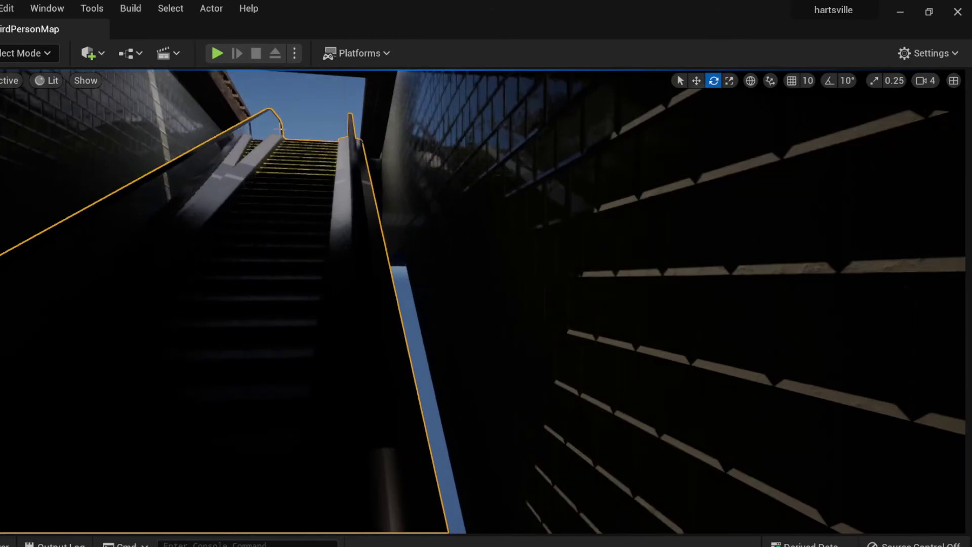
scroll(281, 128, "up", 2)
scroll(298, 149, "down", 9)
scroll(317, 157, "up", 5)
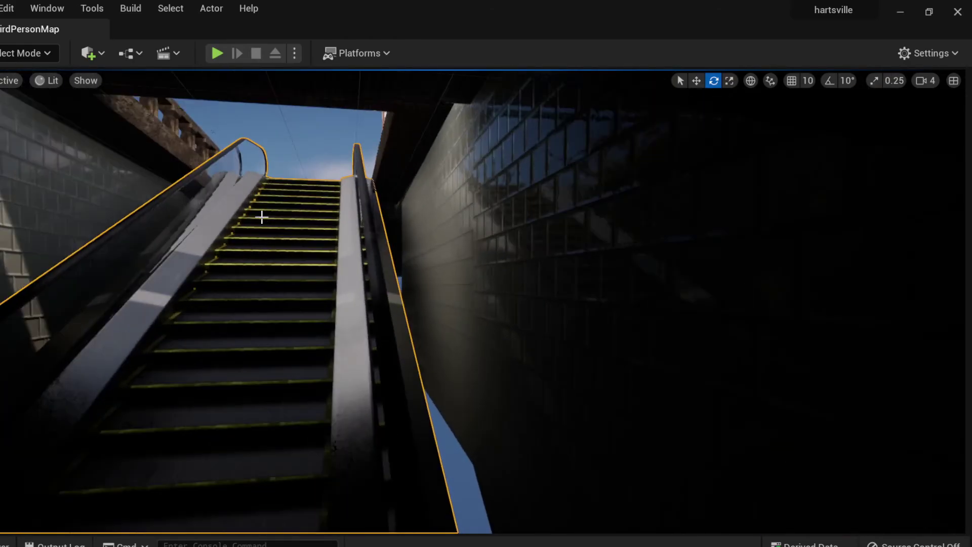
scroll(264, 215, "up", 10)
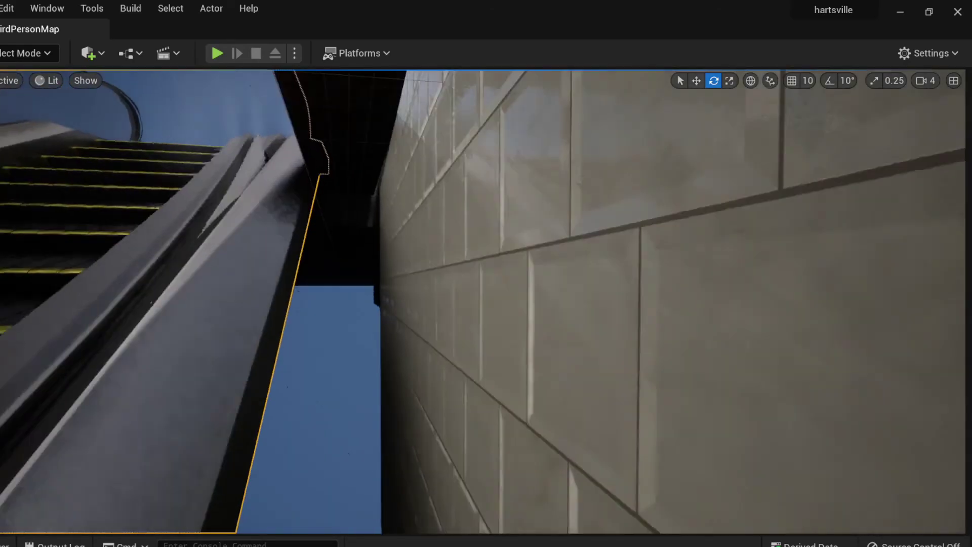
middle_click_drag(264, 215, 230, 181)
scroll(270, 203, "up", 5)
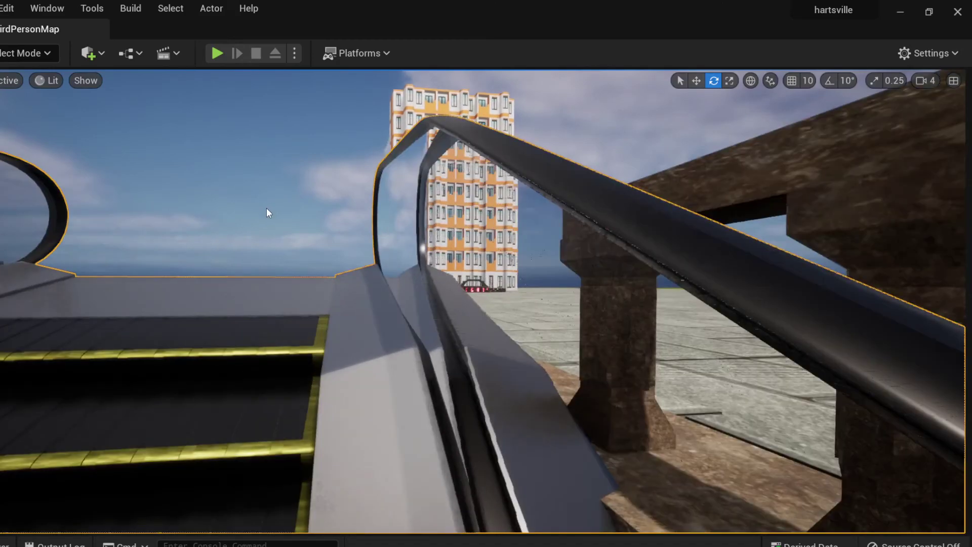
- Examine the escalator's upper landing from the plaza, checking how it meets the paving and the stone railing
middle_click_drag(267, 209, 265, 159)
scroll(260, 243, "up", 2)
middle_click_drag(260, 243, 279, 299)
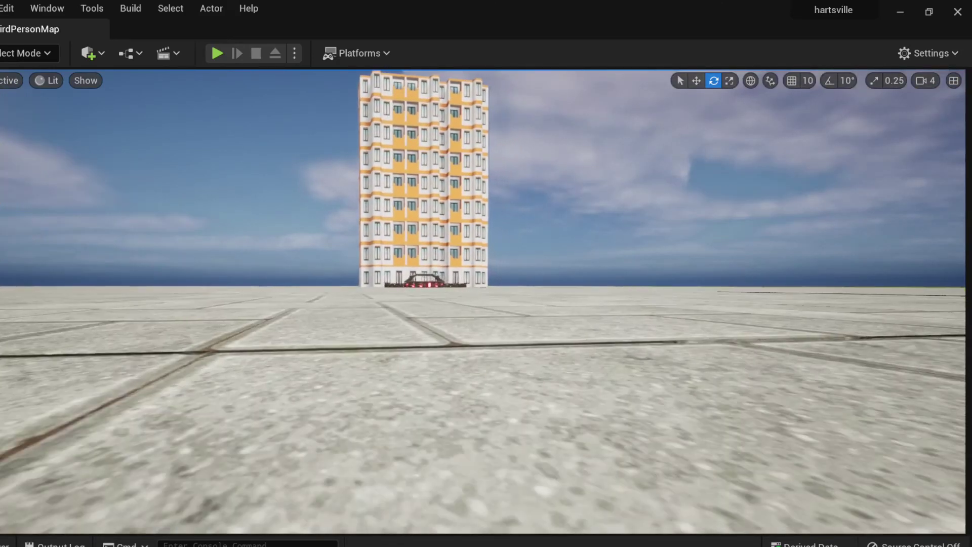
scroll(278, 299, "down", 3)
right_click_drag(279, 299, 20, 346)
key("d")
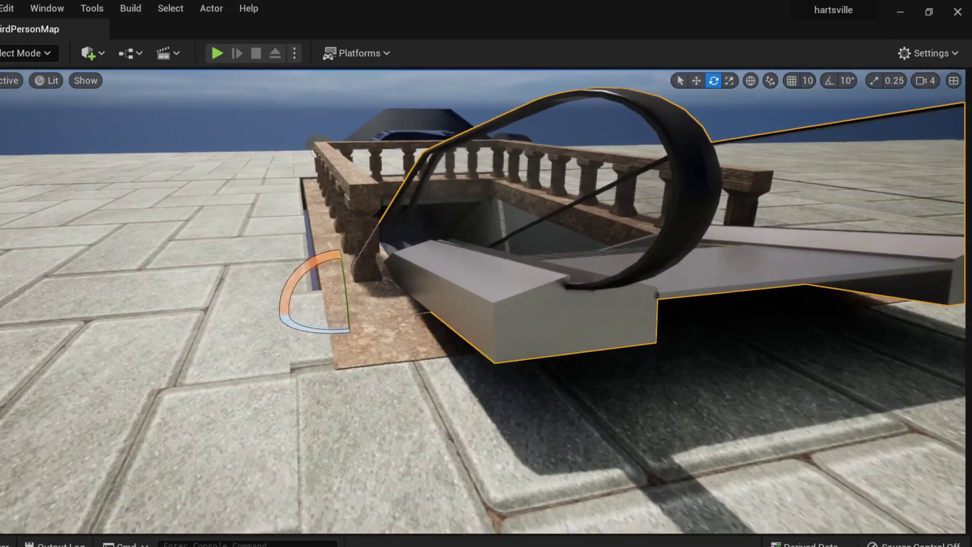
key("d")
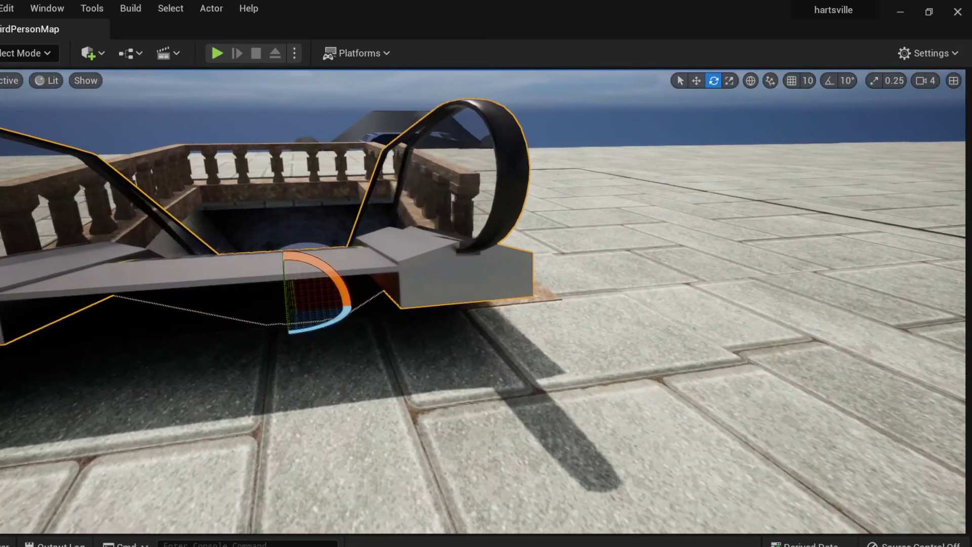
- Undo the last two editor actions at the escalator's upper landing
right_click(243, 315)
left_click(196, 286)
key("ctrl+z")
right_click_drag(201, 282, 192, 243)
key("ctrl+z")
scroll(202, 277, "down", 4)
middle_click_drag(201, 276, 209, 227)
middle_click_drag(204, 276, 222, 315)
right_click_drag(222, 315, 263, 327)
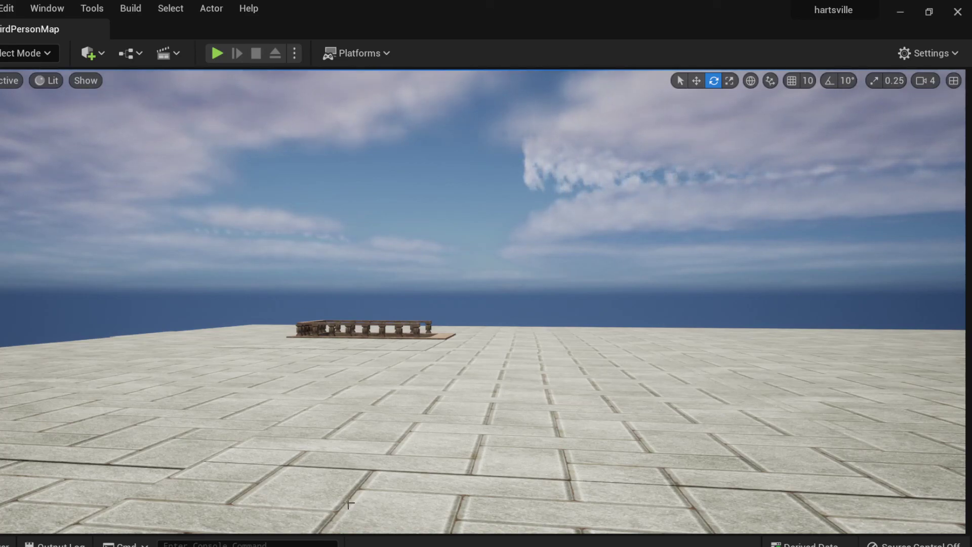
mouse_move(581, 545)
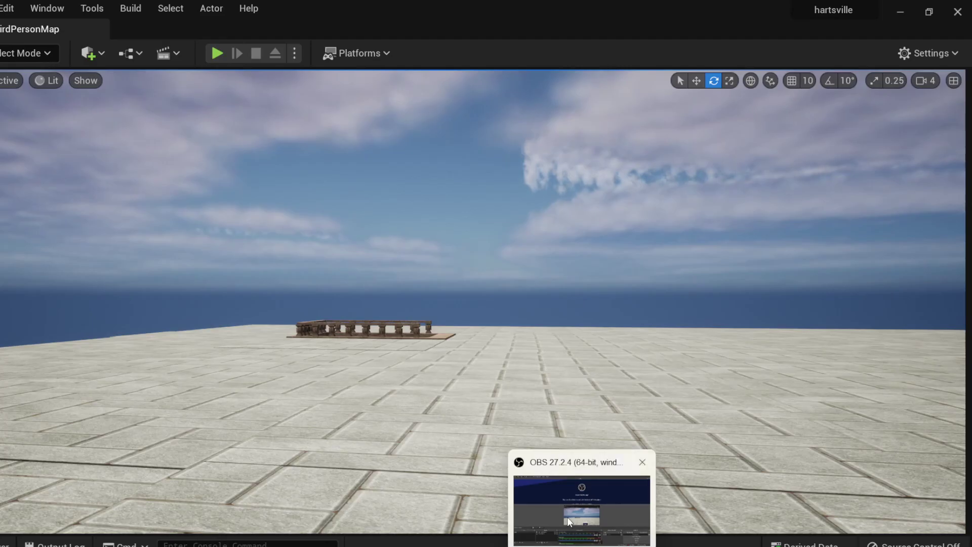